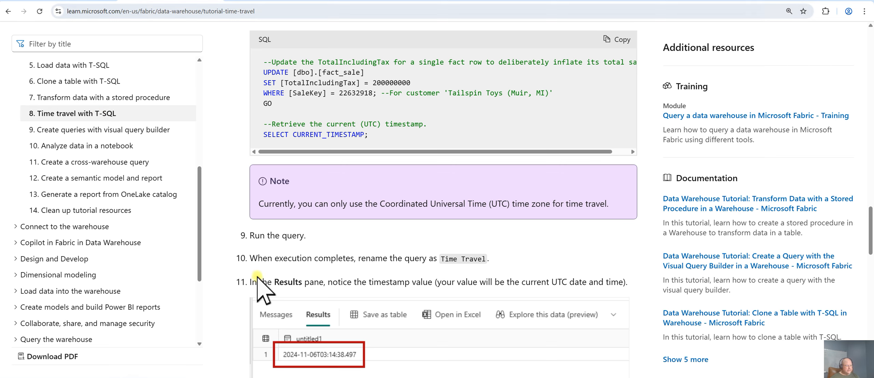
Read through the tutorial's steps for the Top10Customers view and the time travel update query
scroll(233, 237, up, 10)
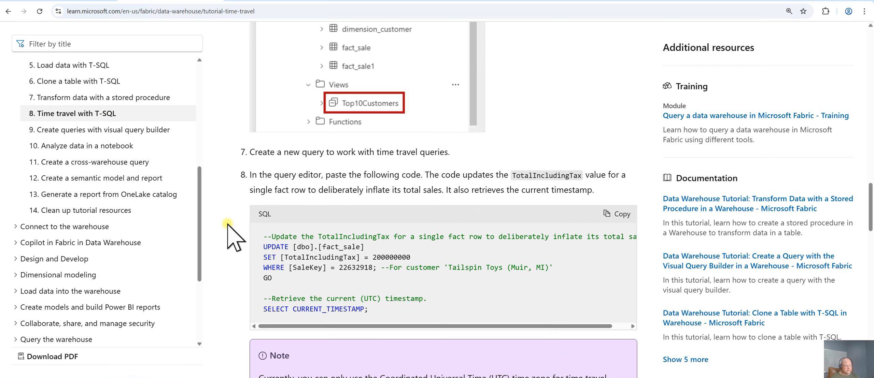
scroll(232, 237, up, 3)
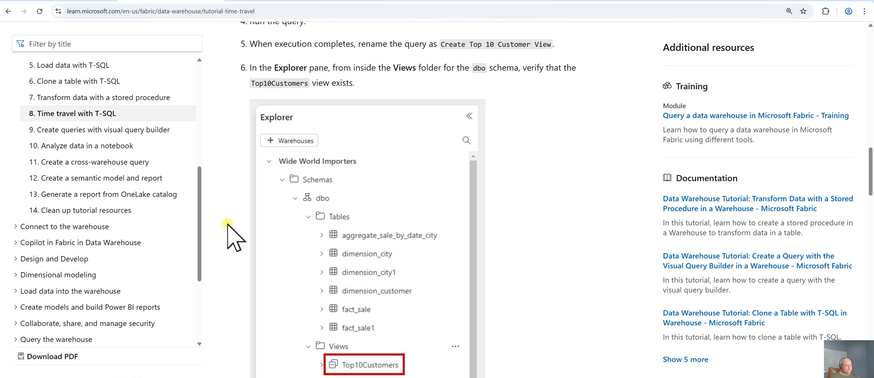
scroll(228, 224, up, 15)
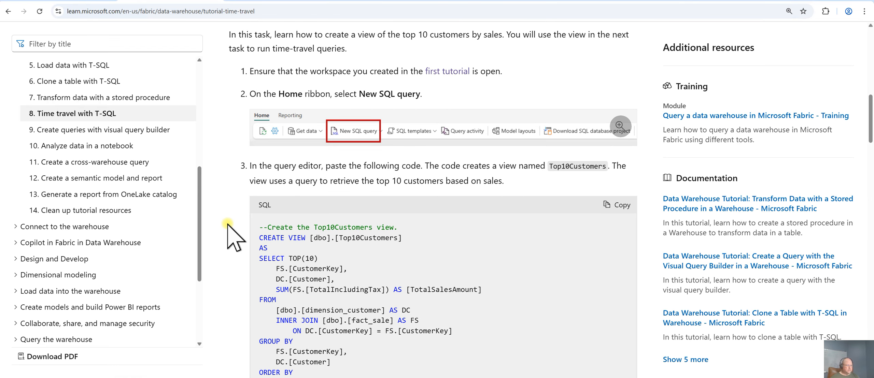
scroll(227, 235, down, 3)
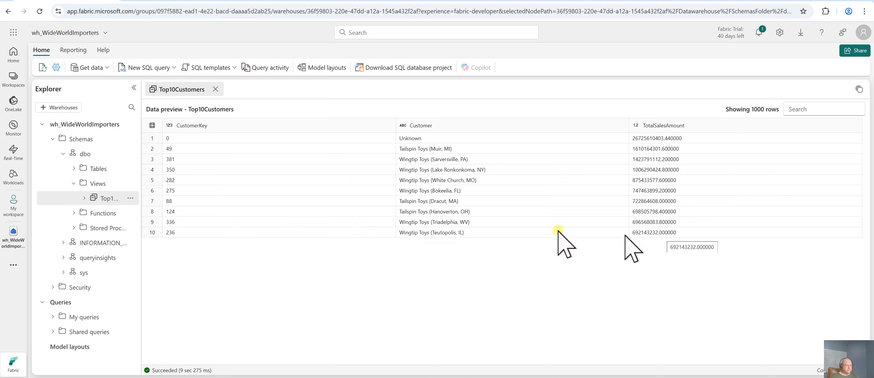
click(181, 0)
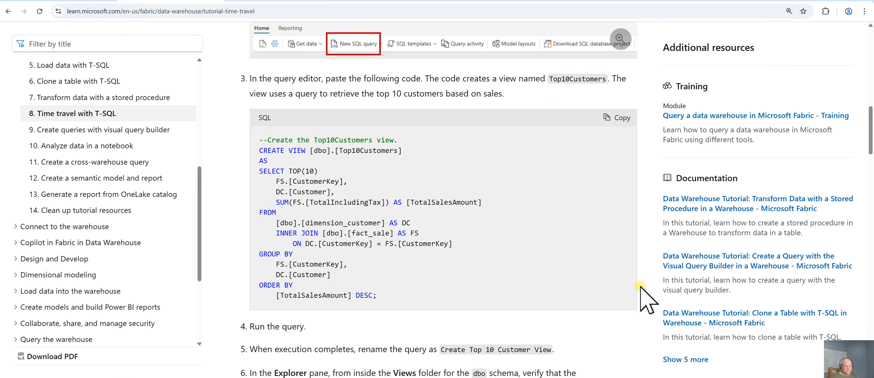
scroll(641, 288, down, 5)
scroll(640, 287, down, 1)
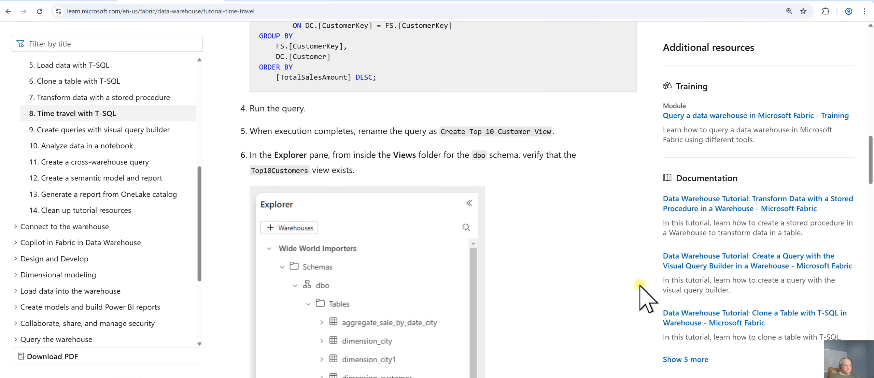
scroll(636, 283, down, 9)
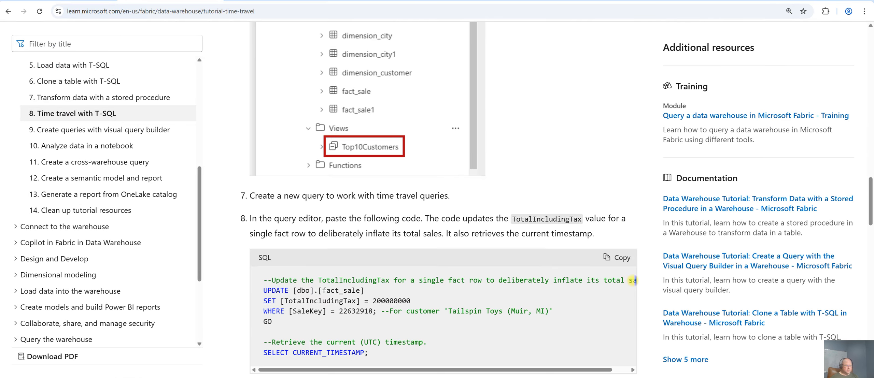
scroll(632, 280, down, 2)
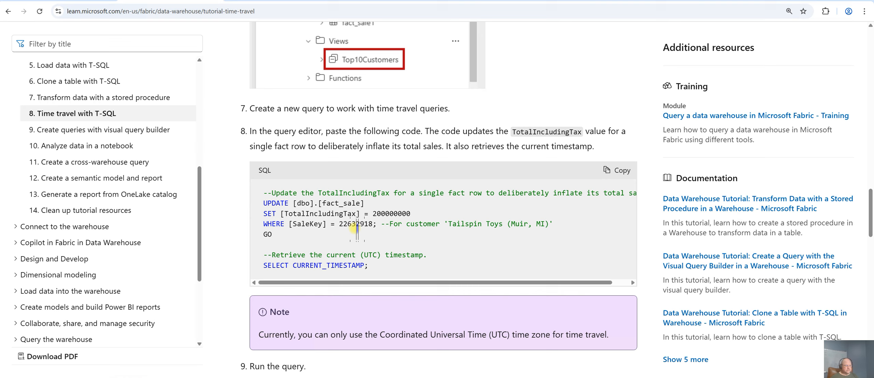
drag(336, 224, 364, 224)
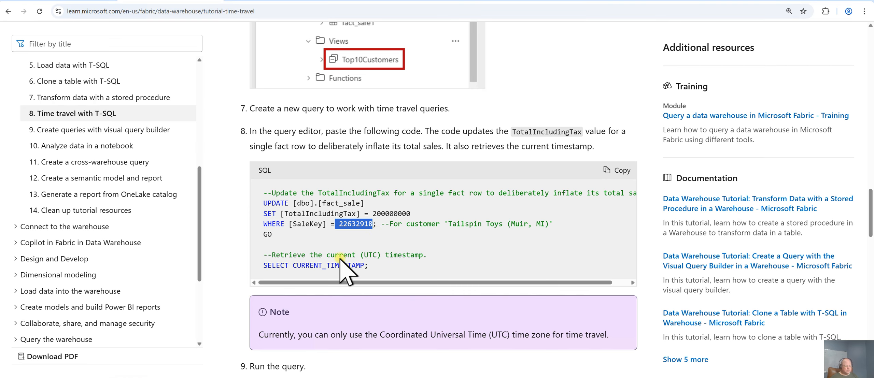
click(370, 263)
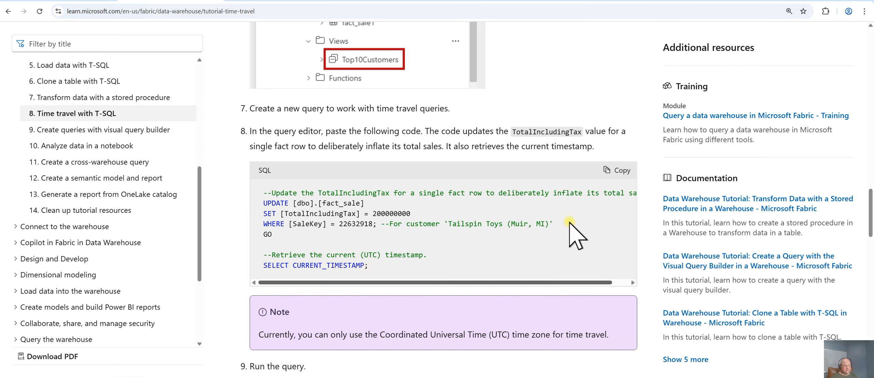
Copy the tutorial's fact_sale update and CURRENT_TIMESTAMP code and paste it into a new SQL query
click(621, 170)
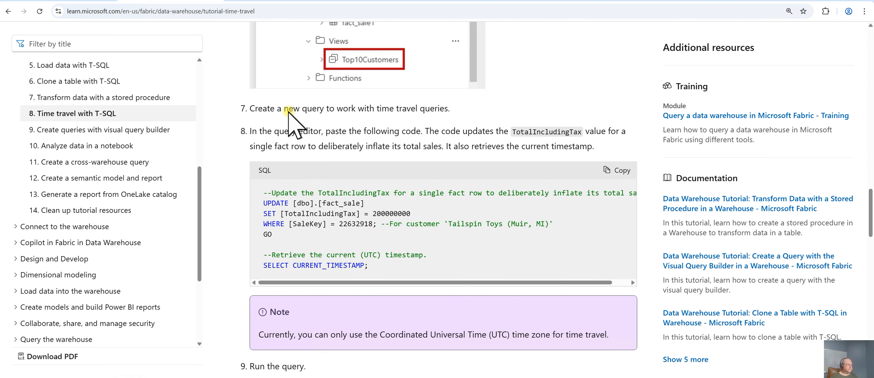
key(alt+Tab)
click(147, 68)
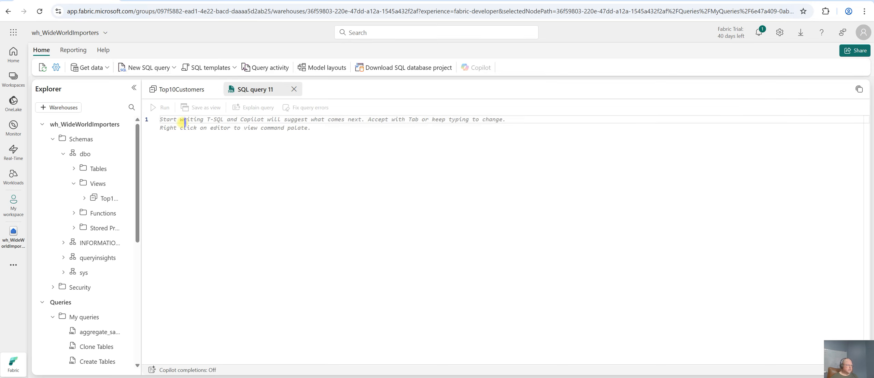
right_click(184, 122)
click(166, 119)
right_click(182, 129)
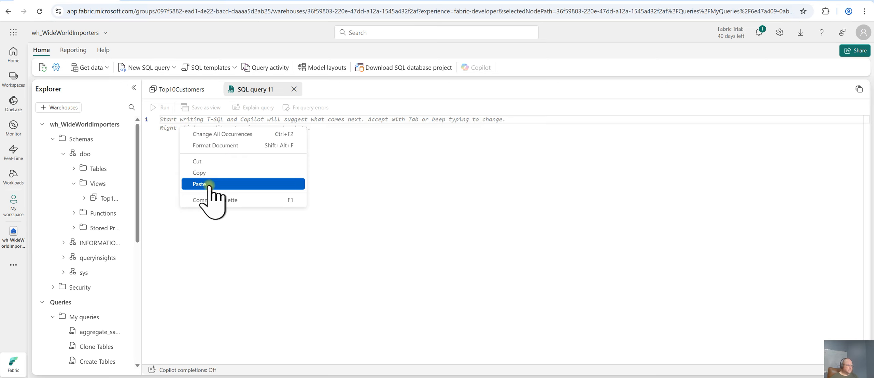
key(Return)
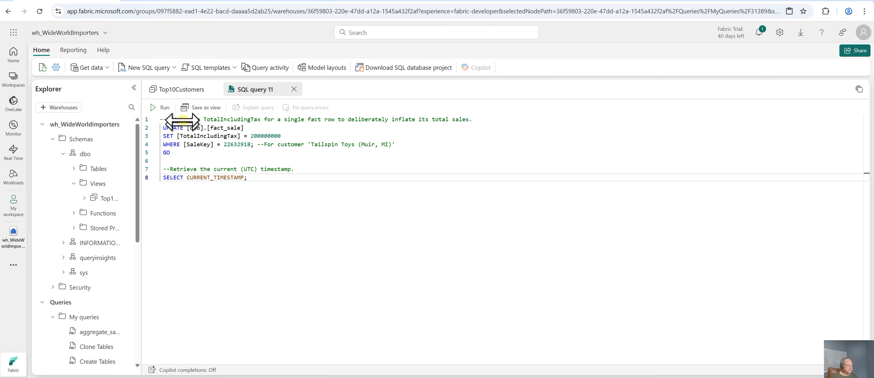
Run the update query and check its messages and the returned timestamp
click(160, 107)
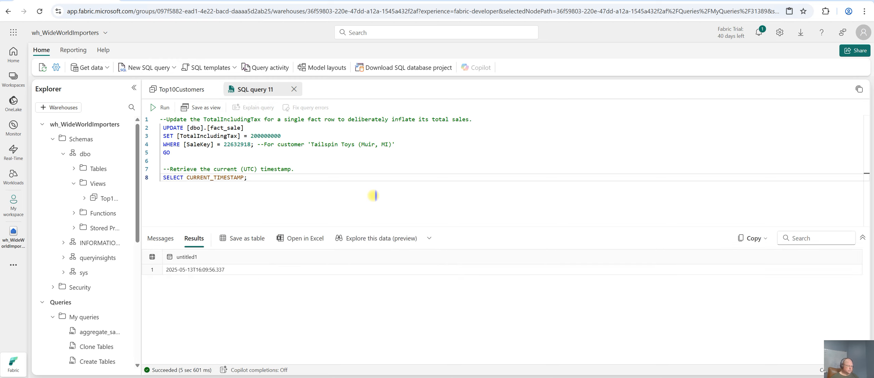
click(160, 239)
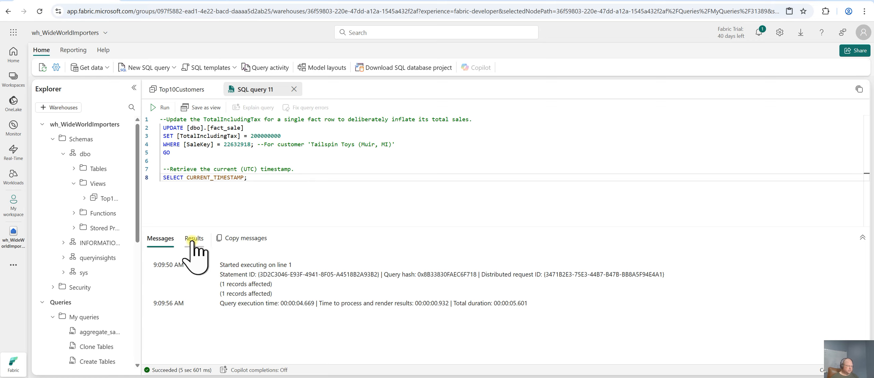
click(193, 239)
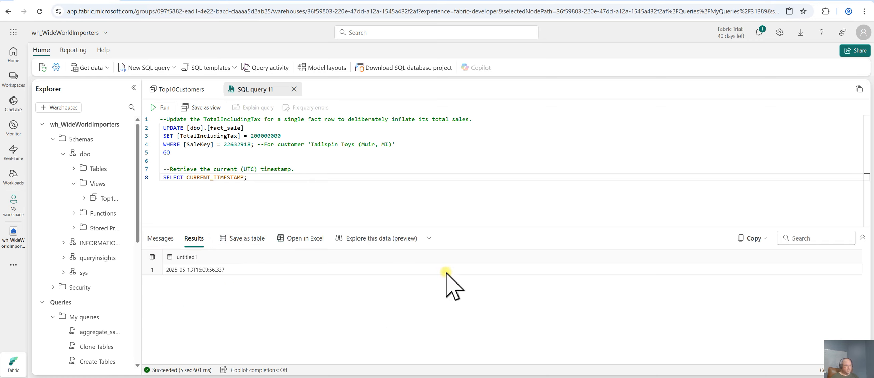
Copy the tutorial's top 10 customers FOR TIMESTAMP AS OF query and paste it into another new SQL query
click(163, 1)
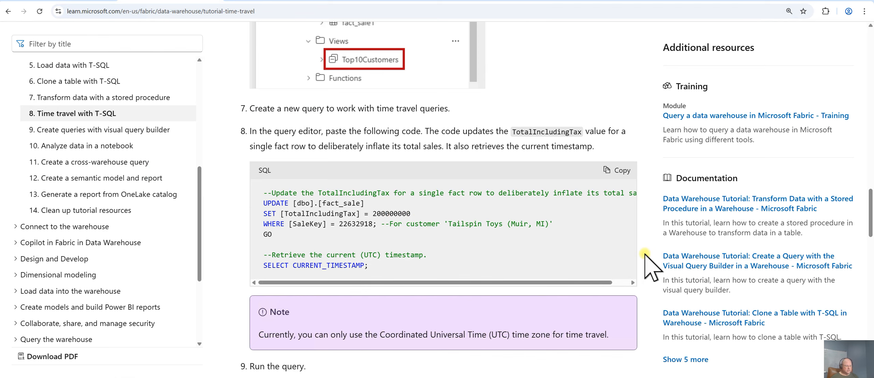
scroll(645, 260, down, 6)
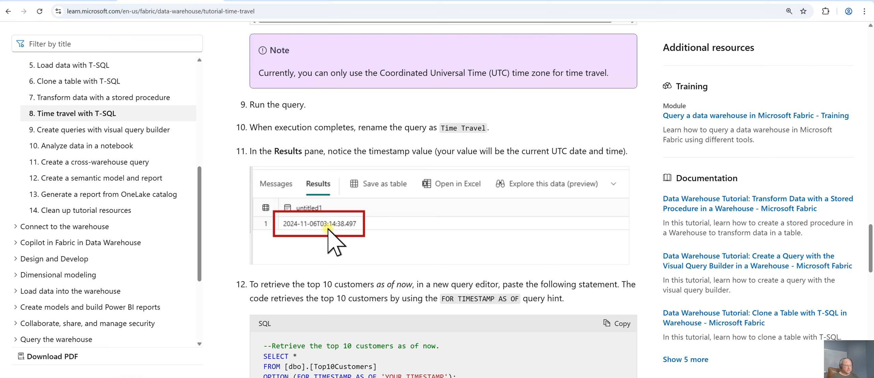
scroll(238, 304, down, 2)
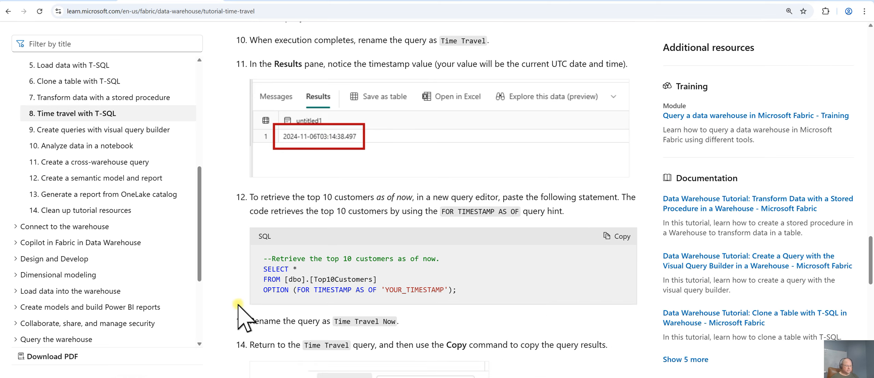
scroll(237, 303, down, 1)
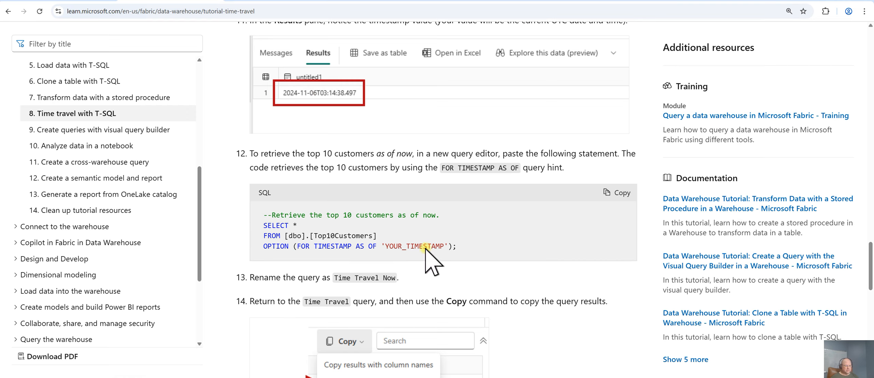
click(618, 193)
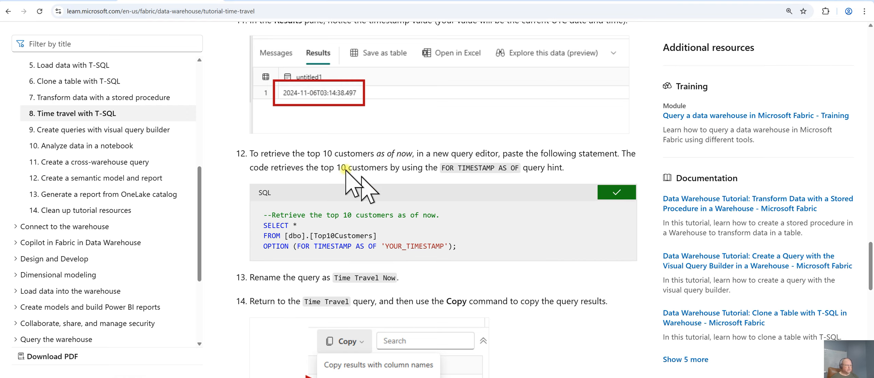
click(73, 1)
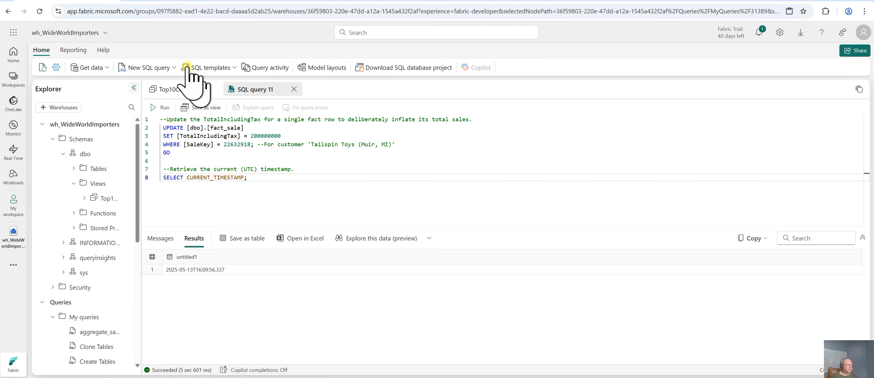
click(145, 68)
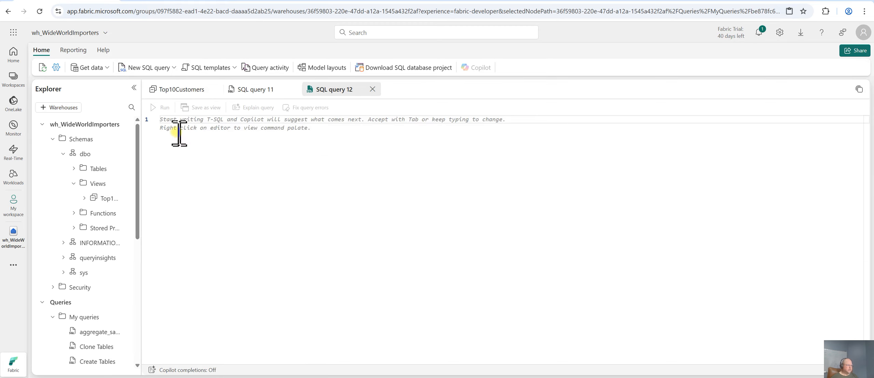
right_click(163, 120)
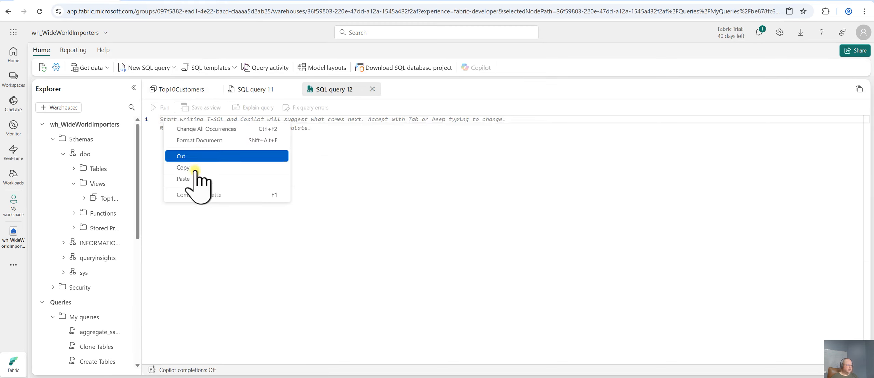
click(188, 179)
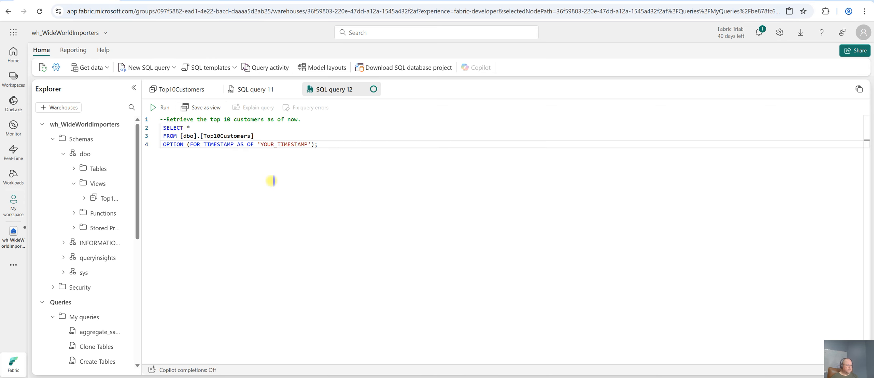
Copy the timestamp result from the update query's results without column names
click(253, 89)
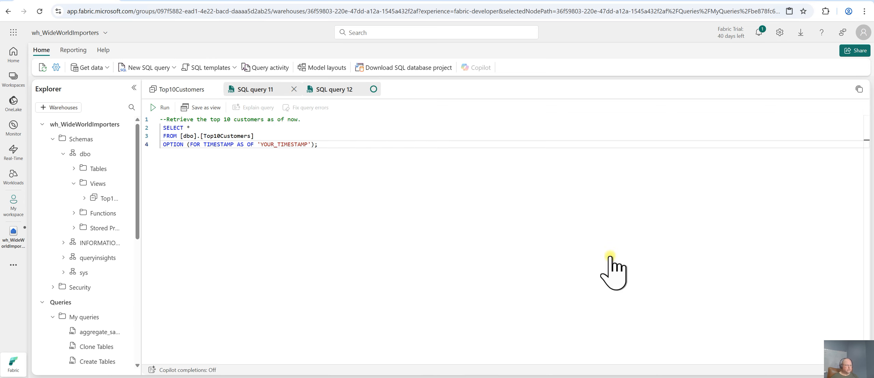
click(756, 238)
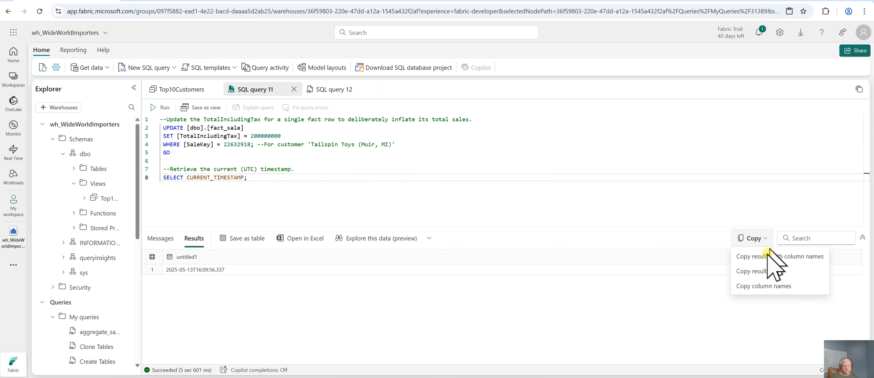
click(755, 271)
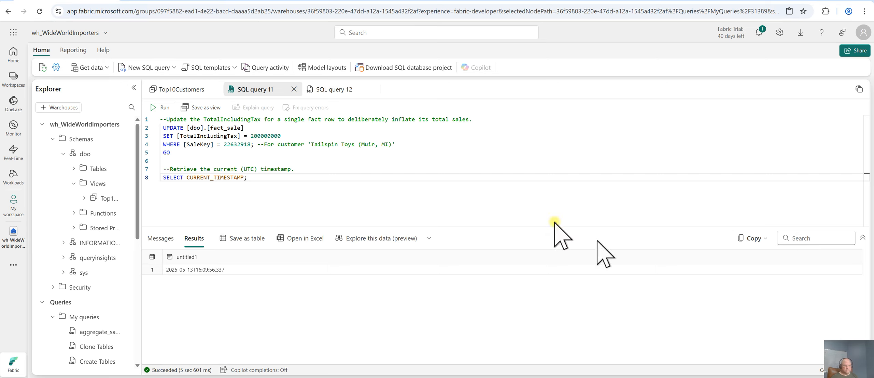
Replace the 'YOUR_TIMESTAMP' placeholder in the new query with the copied timestamp 2025-05-13T16:09:56.337
click(336, 89)
click(308, 144)
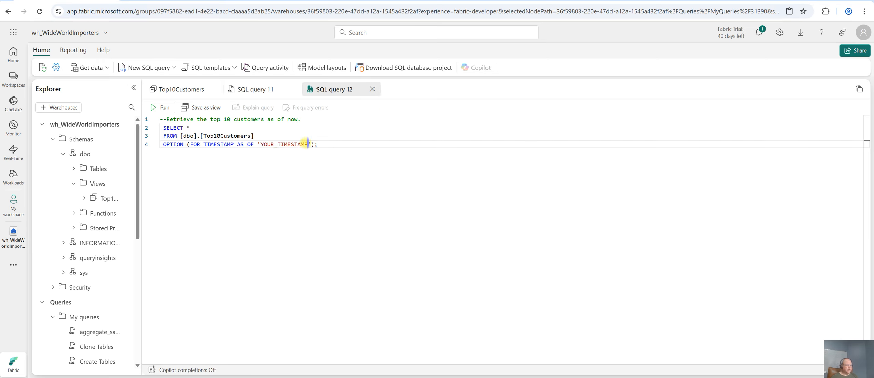
key(shift+Left)
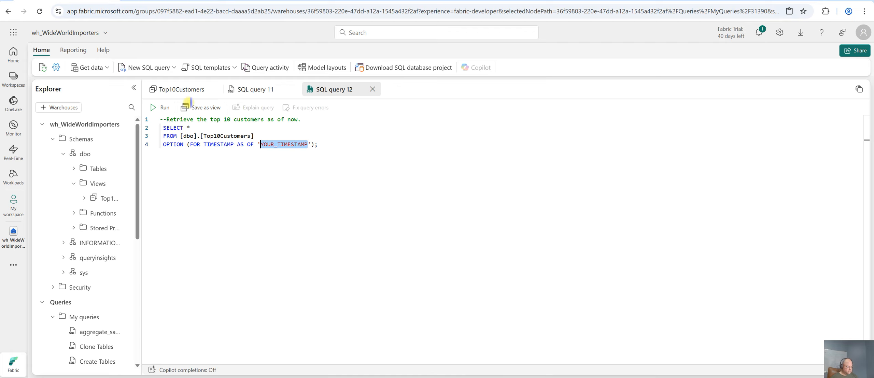
key(ctrl+v)
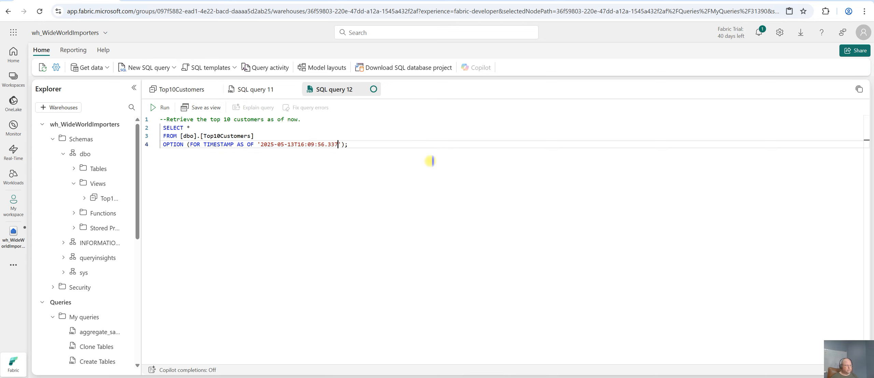
Run the time travel query for the top 10 customers and return to the tutorial's next instructions
click(161, 107)
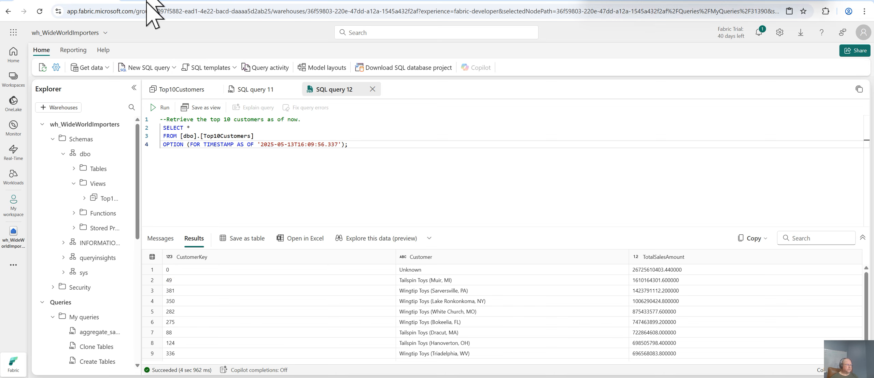
key(ctrl+Tab)
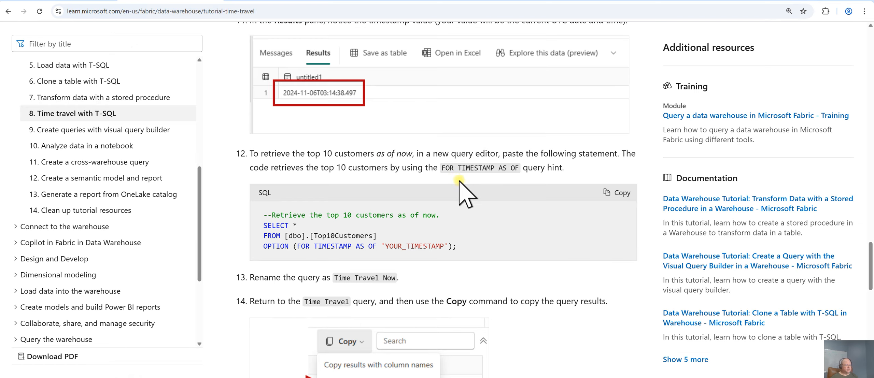
scroll(634, 288, down, 5)
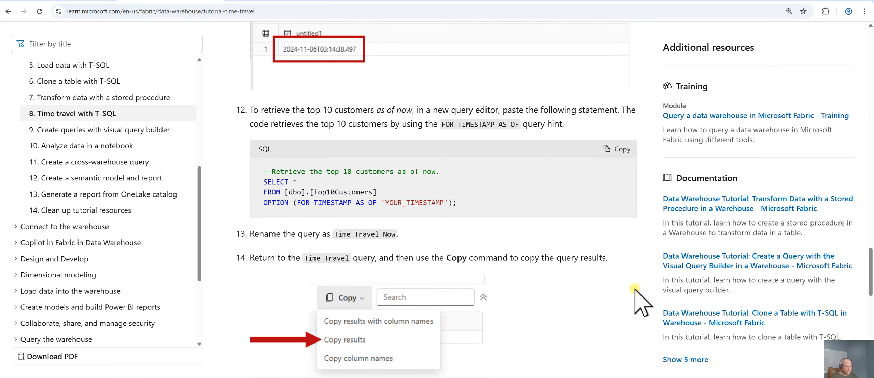
Change the time travel timestamp to 2025-05-13T16:09:55.337 and run the top 10 customers query
scroll(635, 289, down, 3)
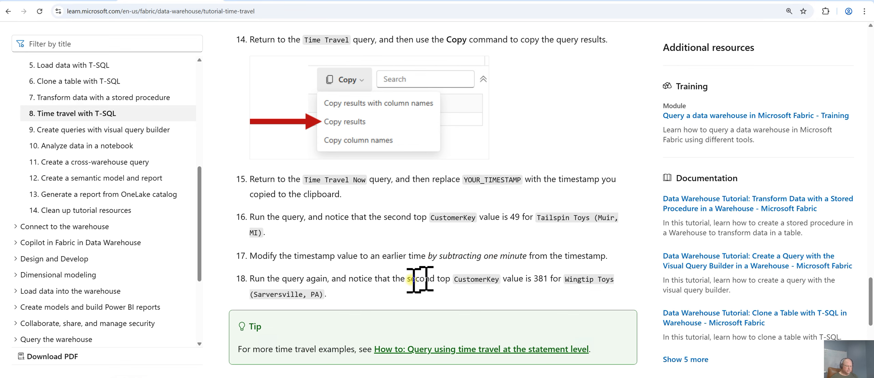
click(78, 0)
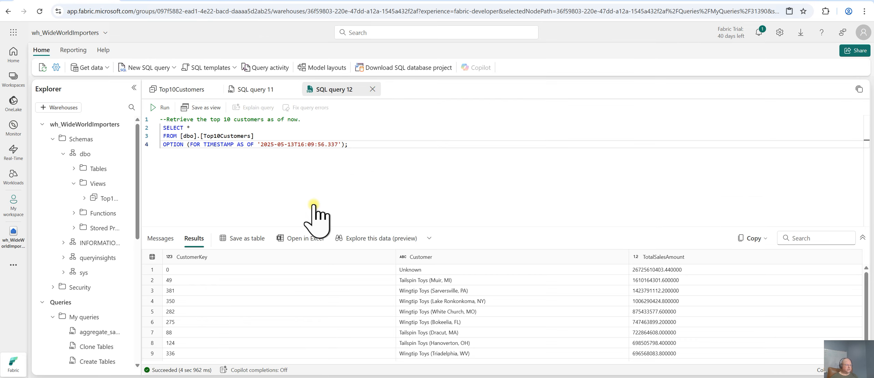
click(322, 144)
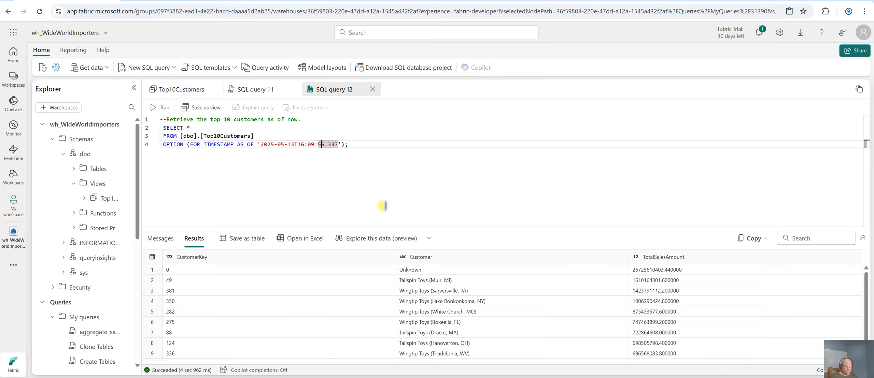
key(Delete)
text(5)
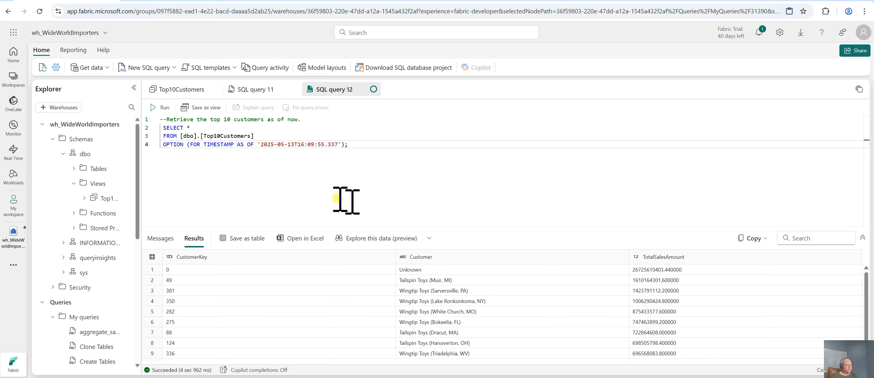
click(161, 108)
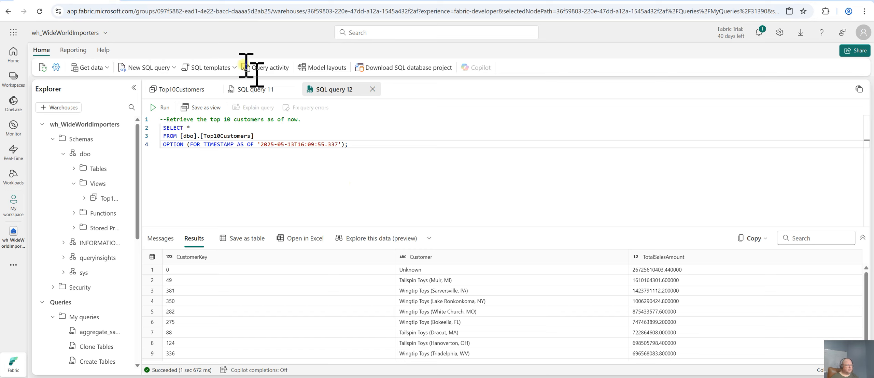
Read the tutorial's instructions on subtracting one minute from the timestamp and rerunning the query
key(ctrl+Tab)
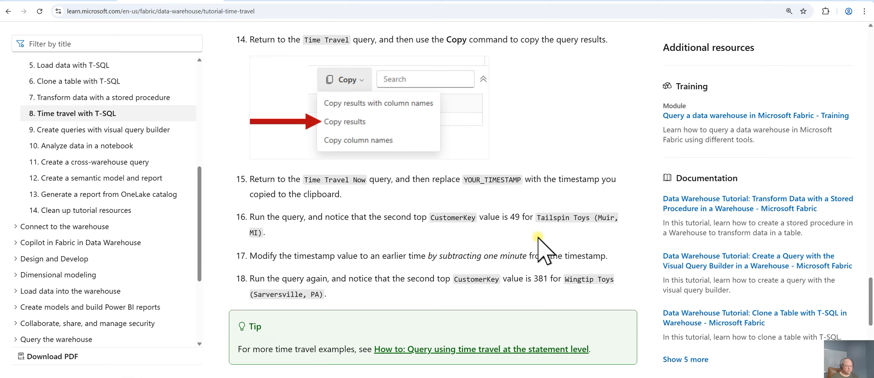
scroll(634, 277, down, 1)
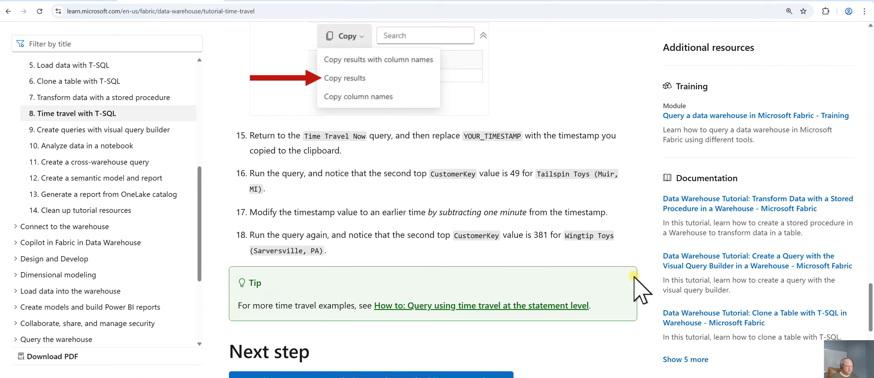
scroll(633, 277, down, 2)
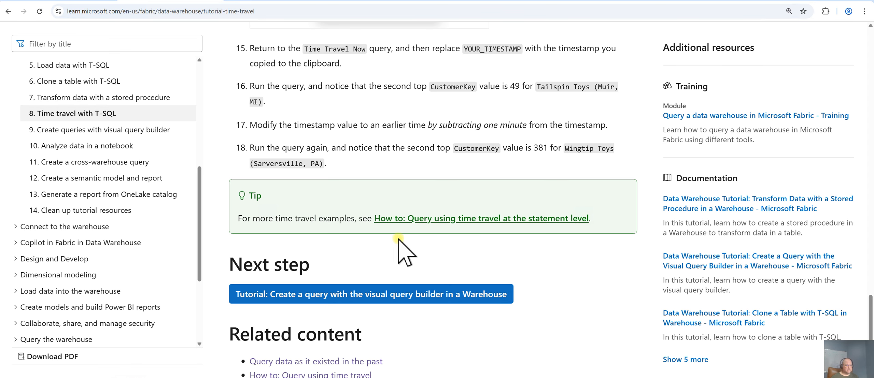
click(69, 1)
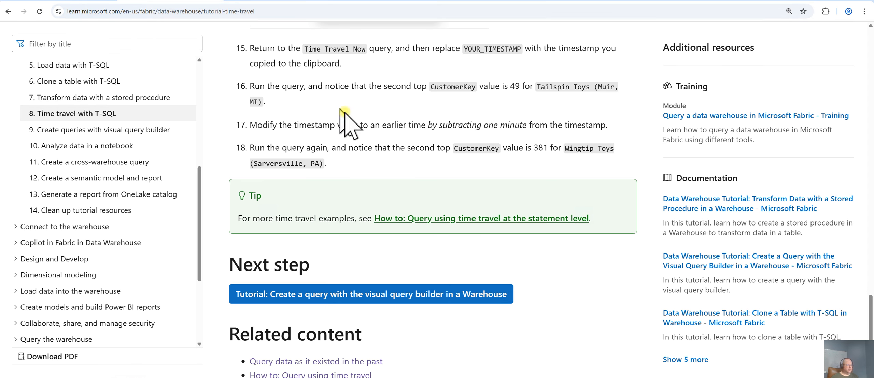
click(371, 144)
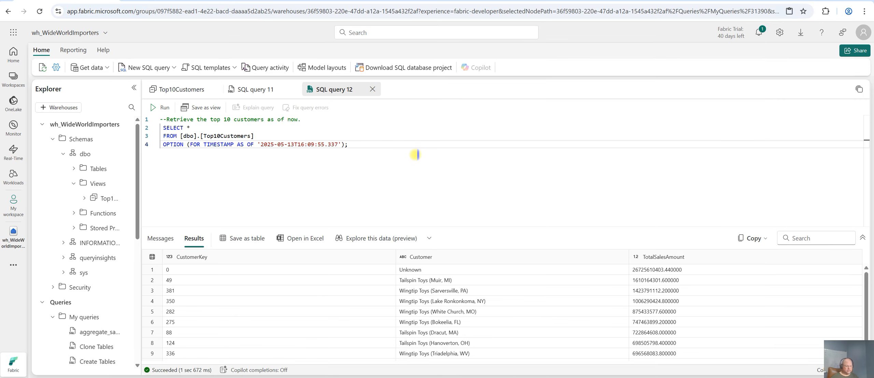
drag(515, 231, 513, 198)
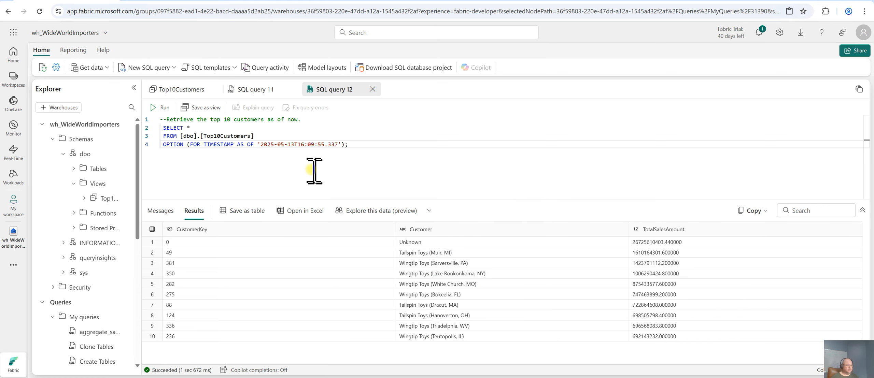
Close the Top10Customers preview tab and rerun the time travel query
click(171, 90)
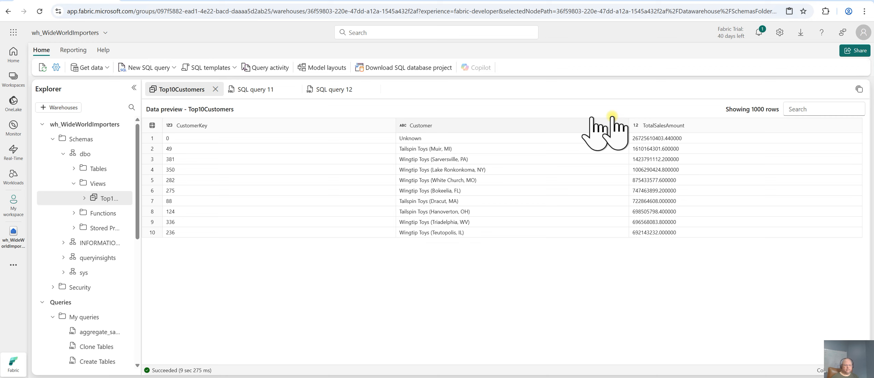
click(215, 90)
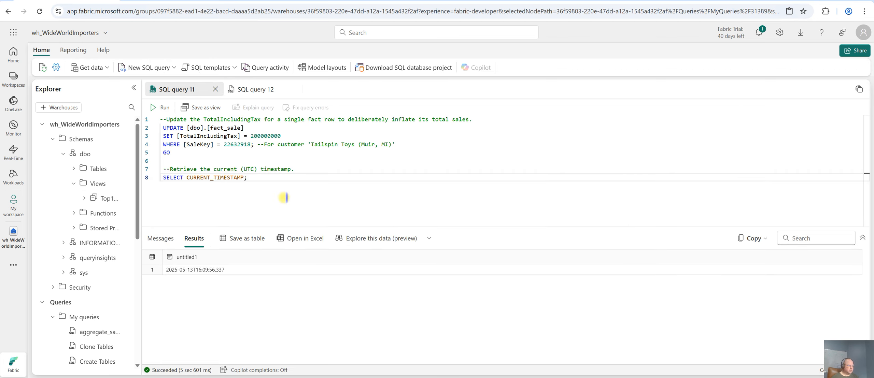
click(256, 89)
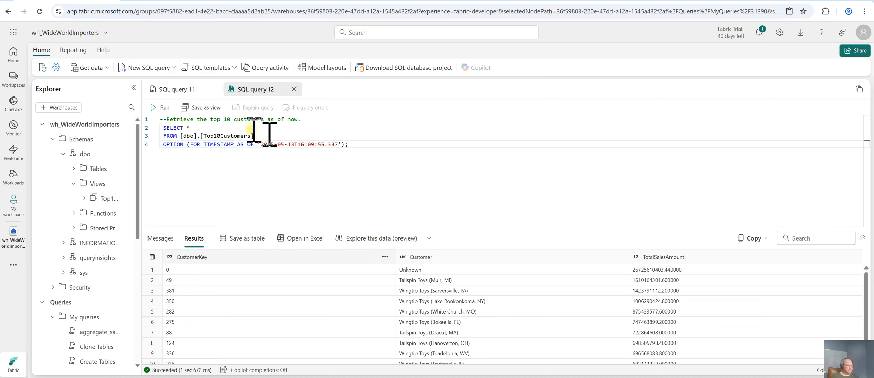
click(160, 108)
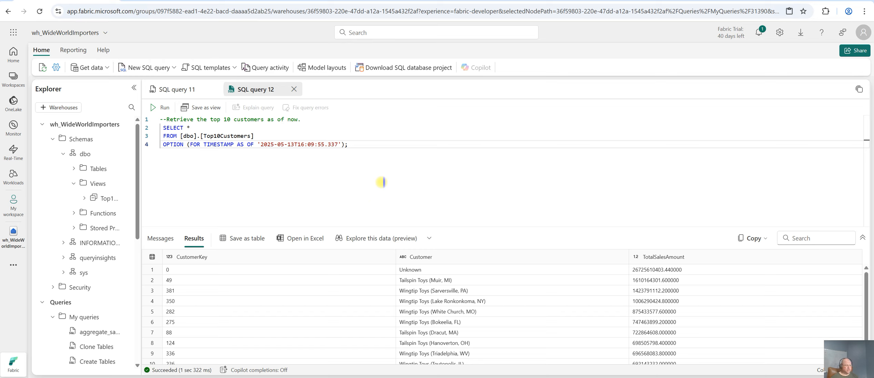
Set the timestamp one minute earlier to 2025-05-13T16:08:55.337 and run the query
drag(460, 227, 467, 179)
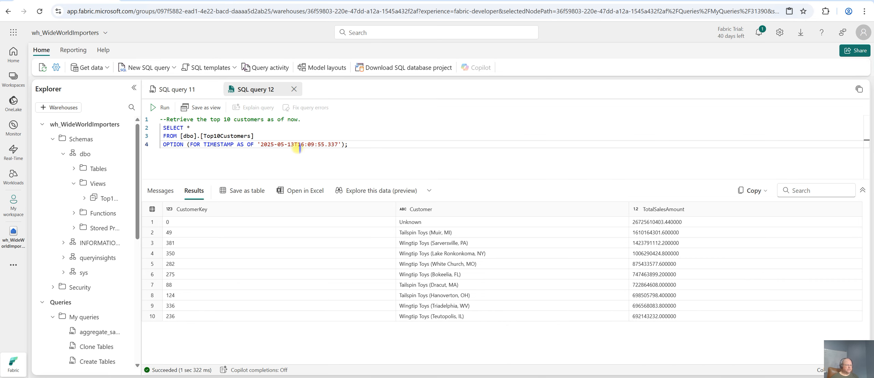
double_click(312, 144)
text(0)
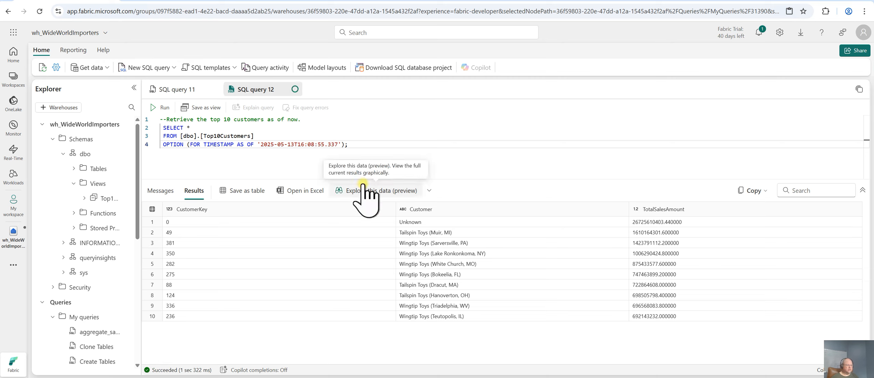
click(161, 107)
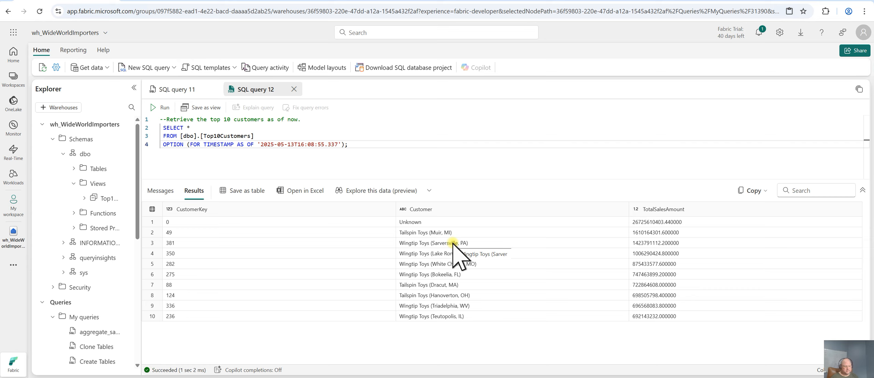
Try running the time travel query with the date changed to 2025-05-12
click(290, 144)
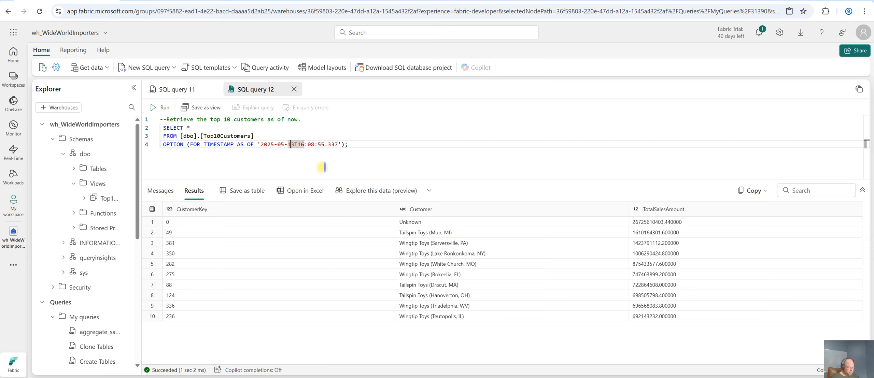
key(Delete)
text(2)
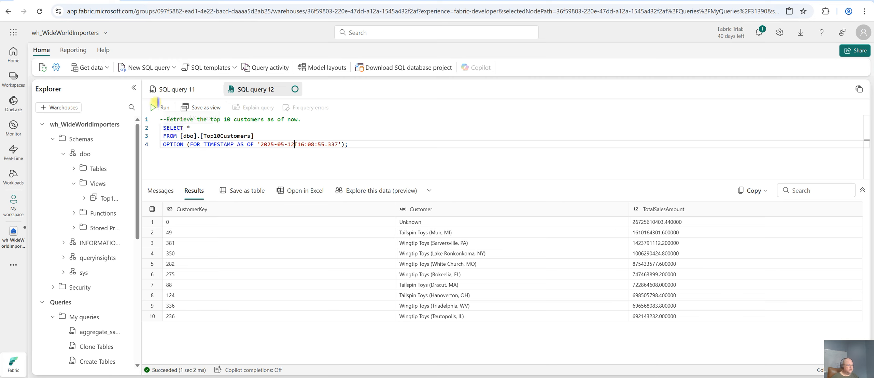
click(159, 107)
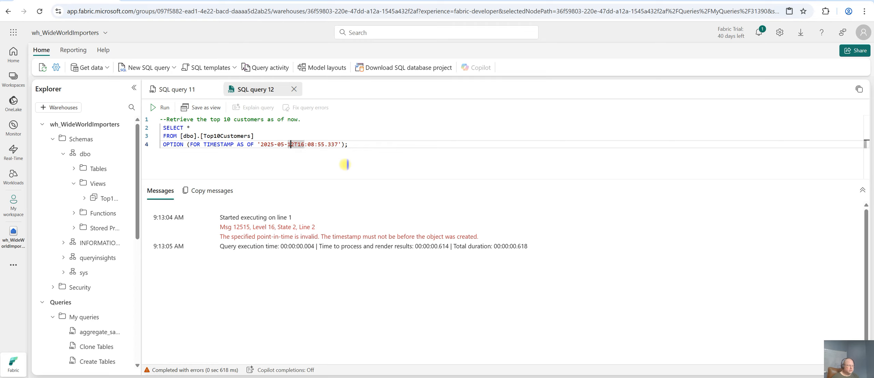
Restore the timestamp's date to 2025-05-13 and rerun the query
key(Delete)
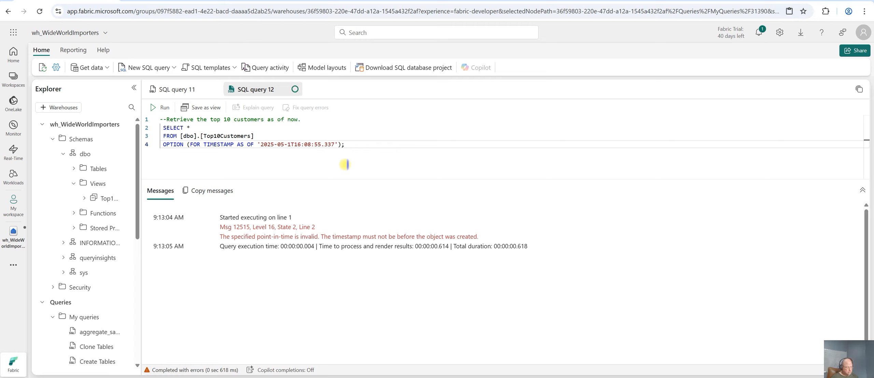
text(3)
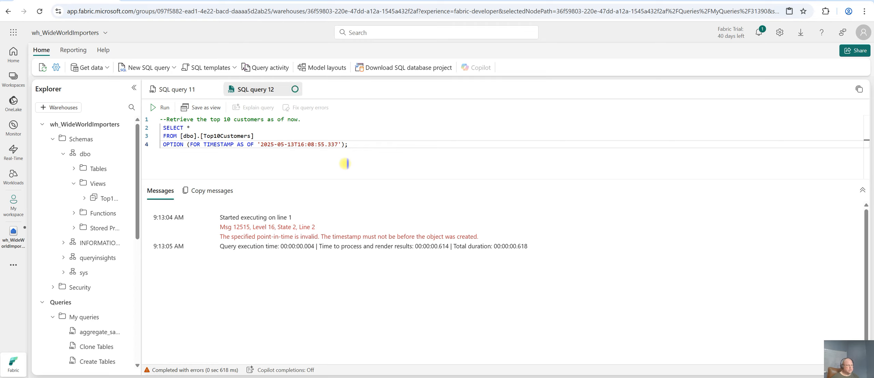
click(161, 108)
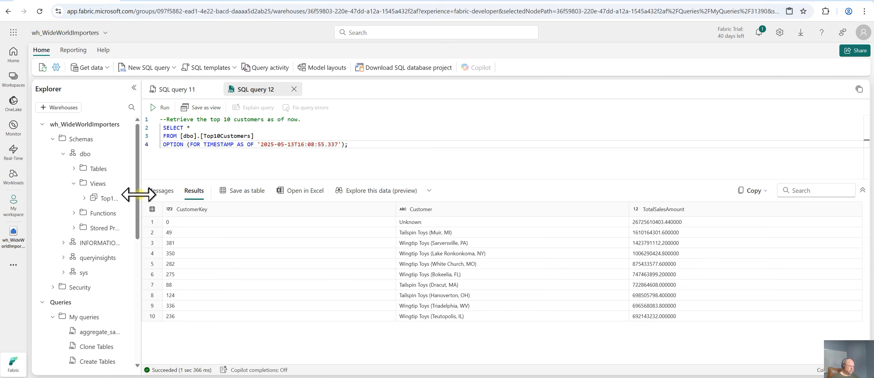
Open the next tutorial on creating a query with the visual query builder and read its first instructions
drag(135, 197, 185, 197)
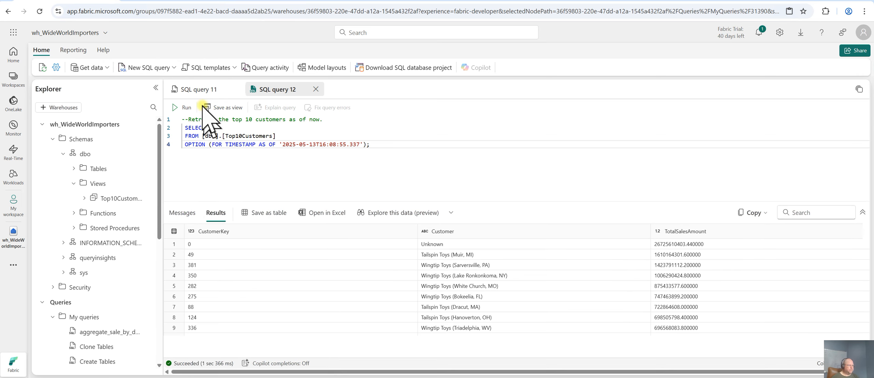
click(184, 1)
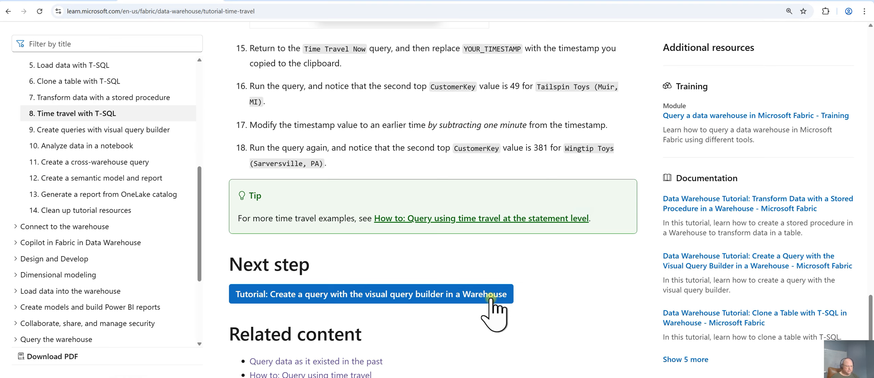
click(471, 294)
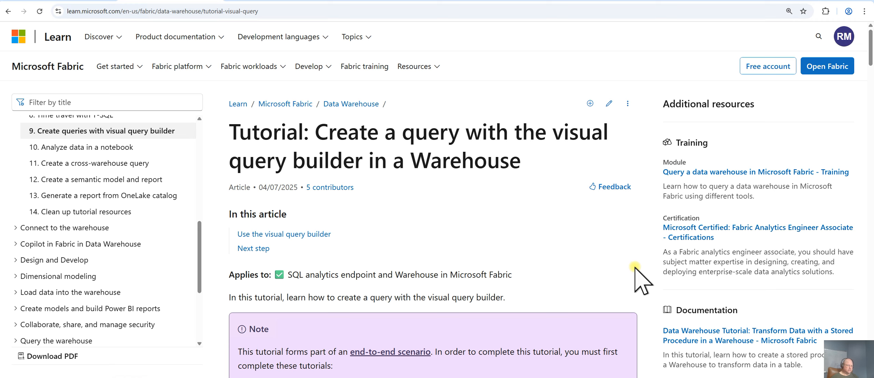
scroll(629, 269, down, 5)
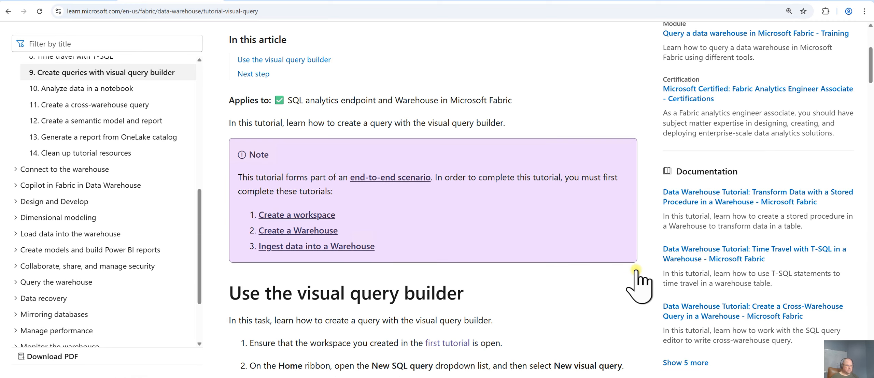
scroll(635, 272, down, 4)
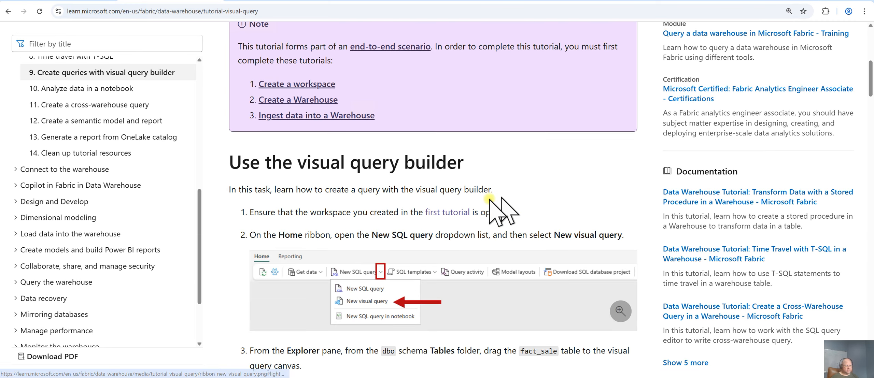
scroll(239, 300, down, 1)
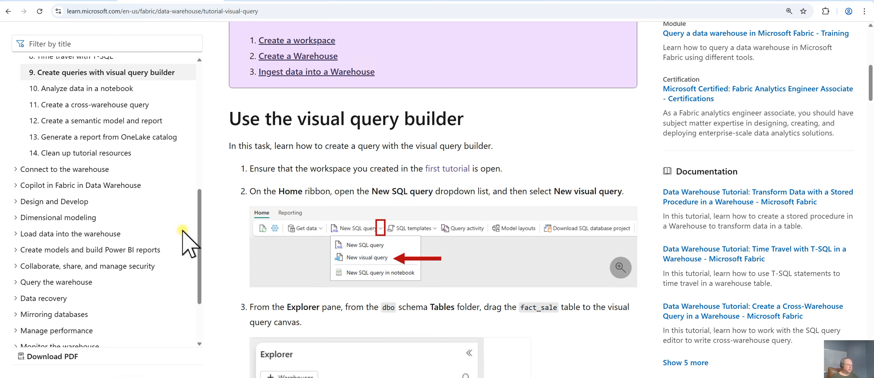
key(ctrl+shift+Tab)
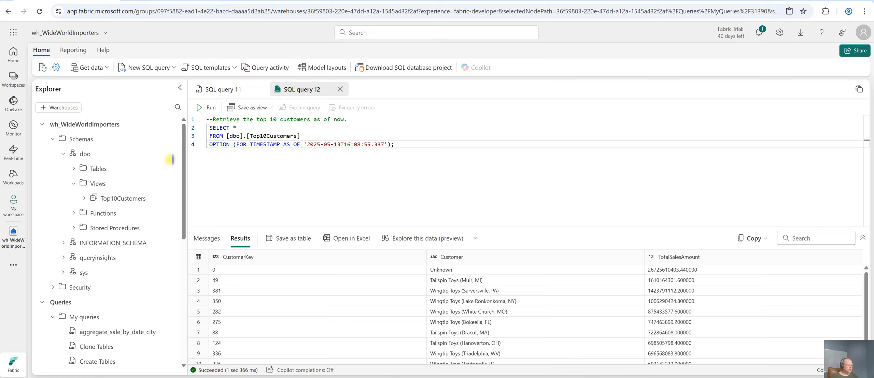
Create a new visual query in the warehouse
click(174, 68)
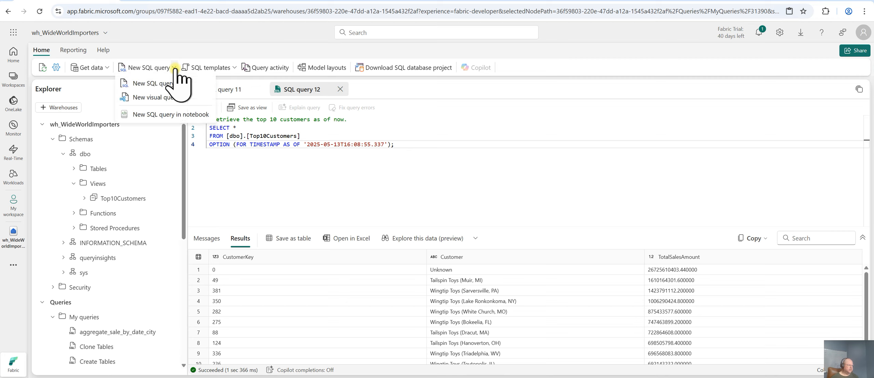
click(158, 98)
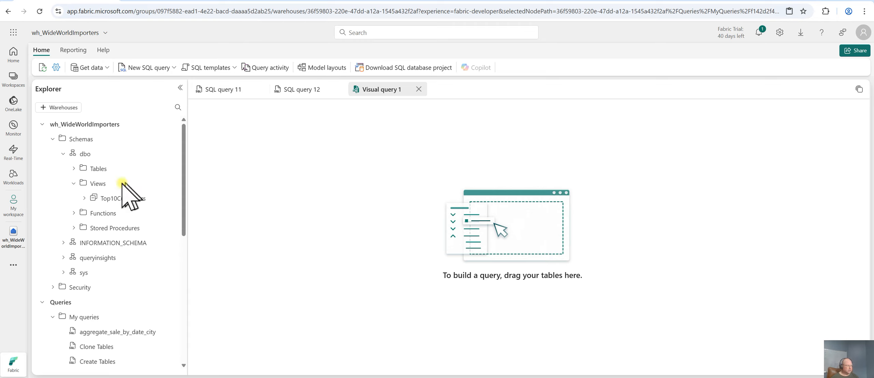
Open My workspace and scroll through its list of items
click(72, 169)
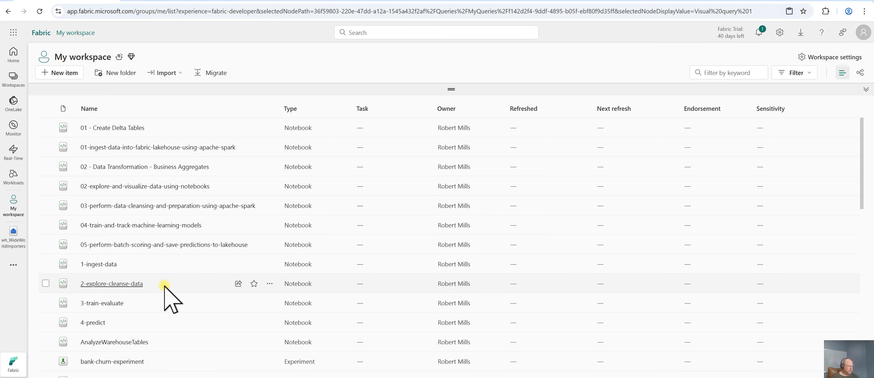
scroll(147, 290, down, 6)
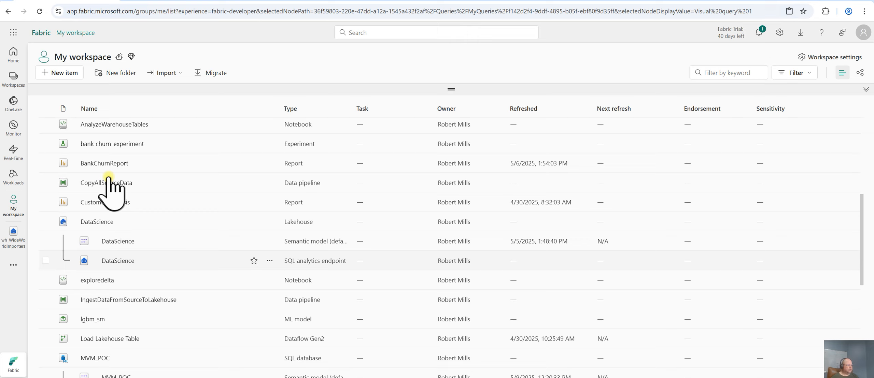
Open the AnalyzeWarehouseTables notebook and preview the summary statistics of the Quantity column
click(120, 125)
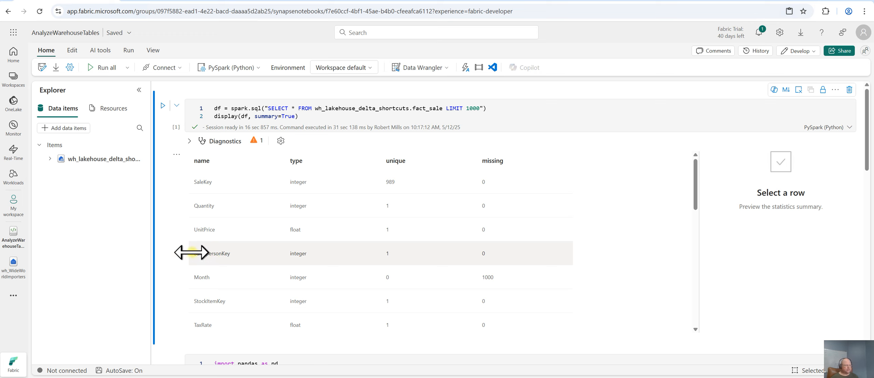
scroll(168, 249, down, 5)
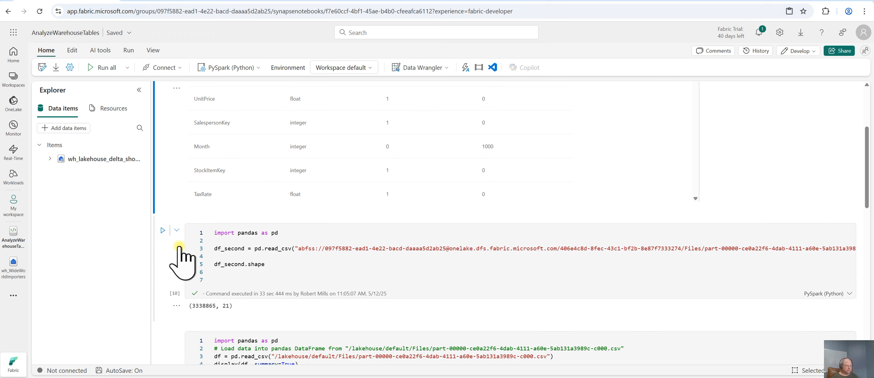
scroll(384, 204, up, 5)
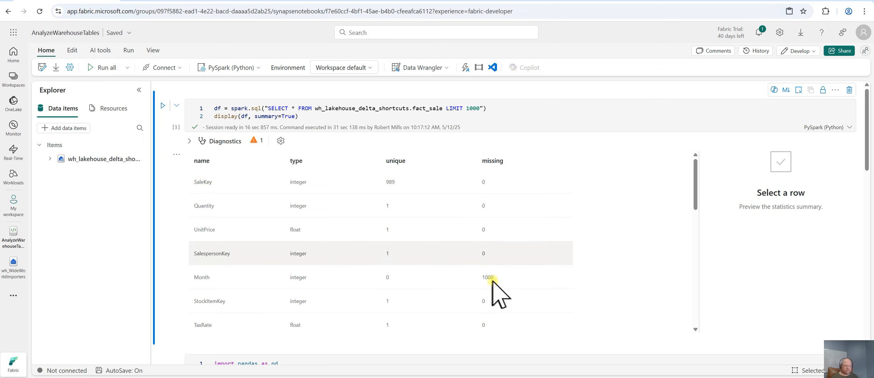
click(227, 207)
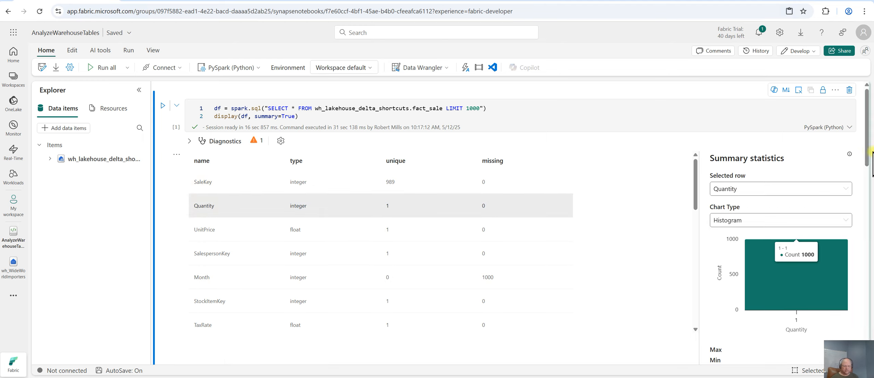
drag(869, 161, 868, 119)
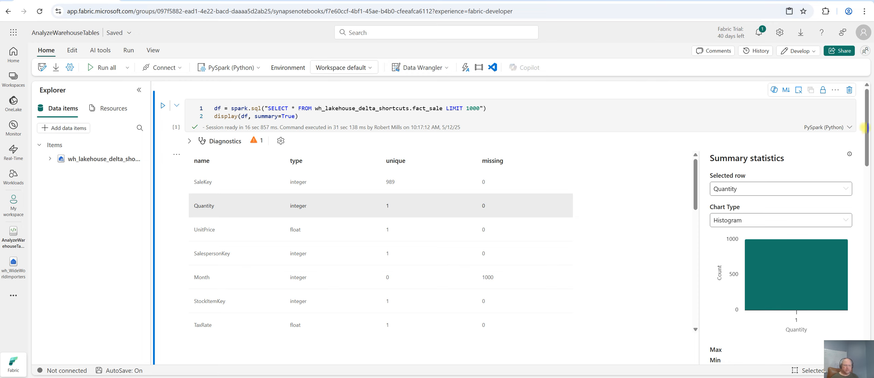
drag(869, 137, 870, 174)
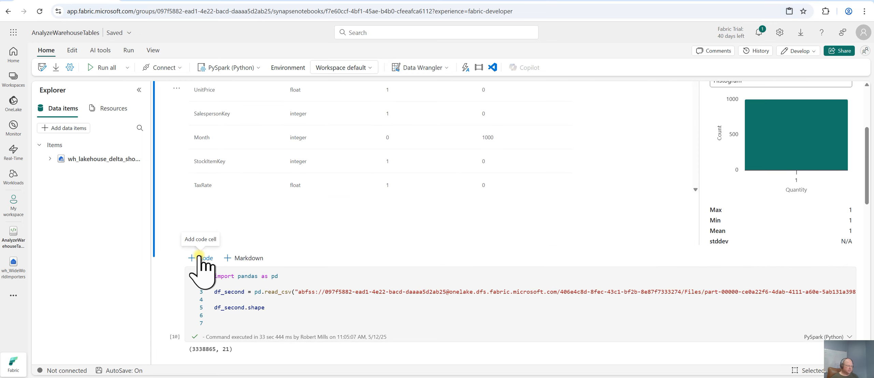
Add a code cell that imports pandas as pd and sets df_pandas = df.to_pandas_on_spark
click(202, 258)
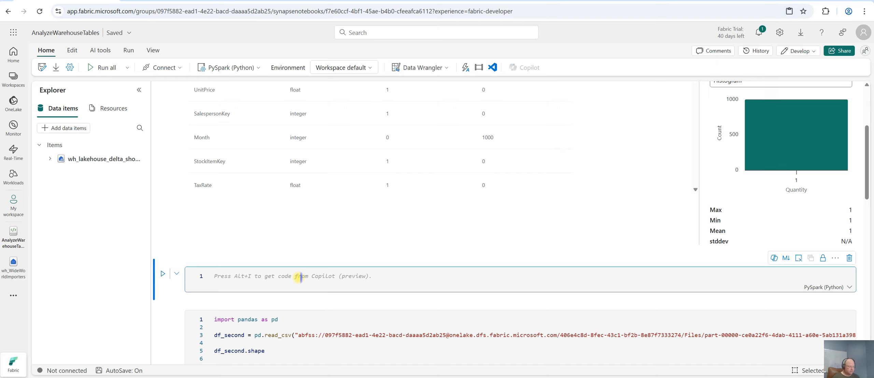
text(import)
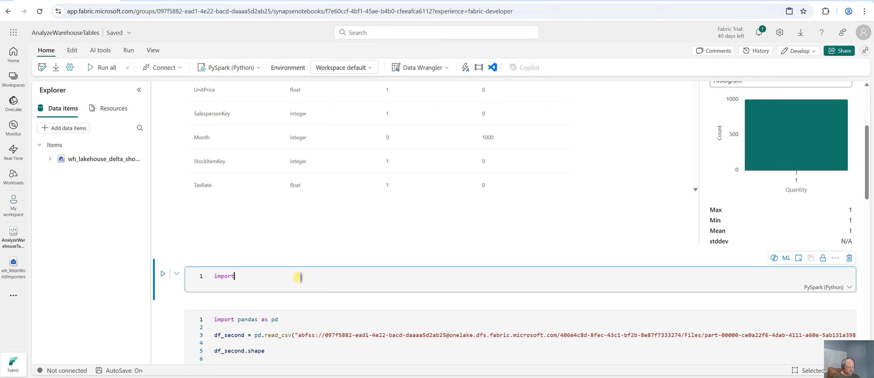
text( pandas as pd)
key(Return)
key(Return)
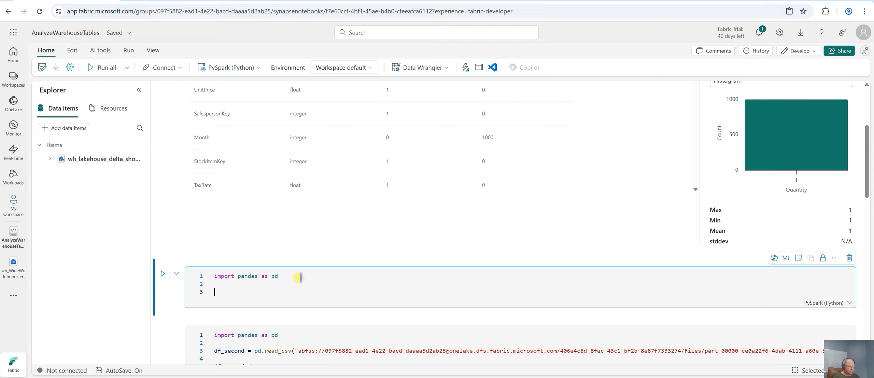
text(df_pa)
text(.)
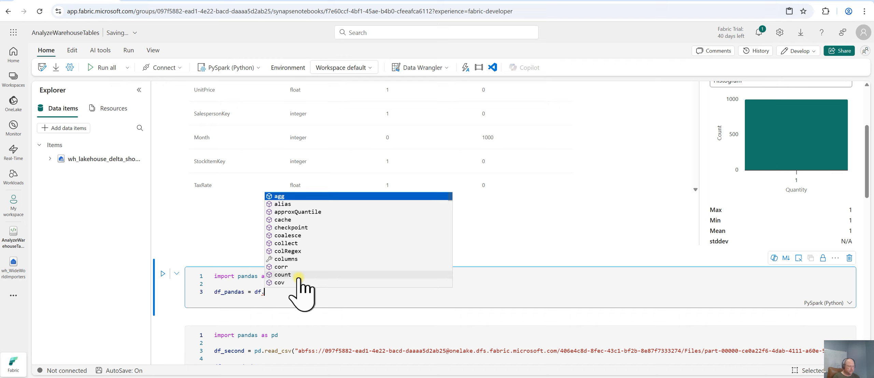
text(to)
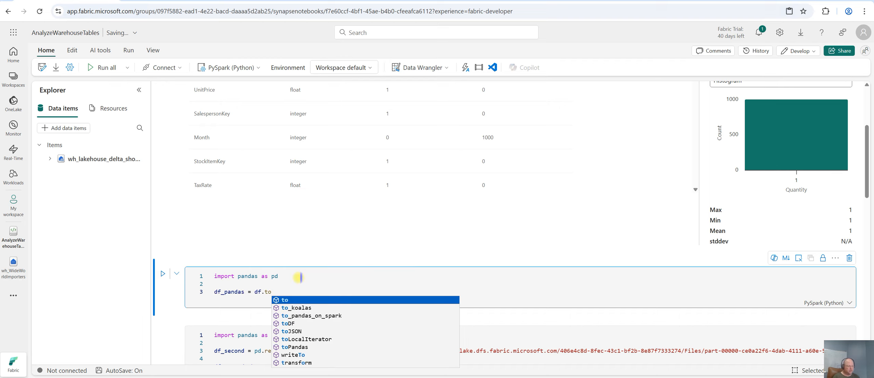
key(Down)
key(Down)
key(Tab)
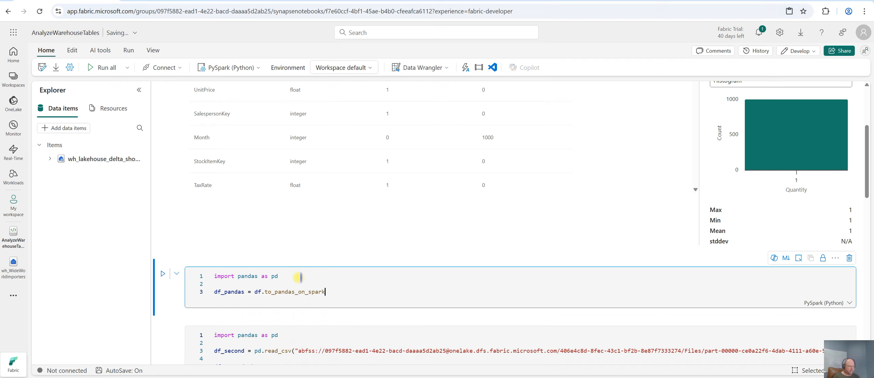
key(Return)
key(Return)
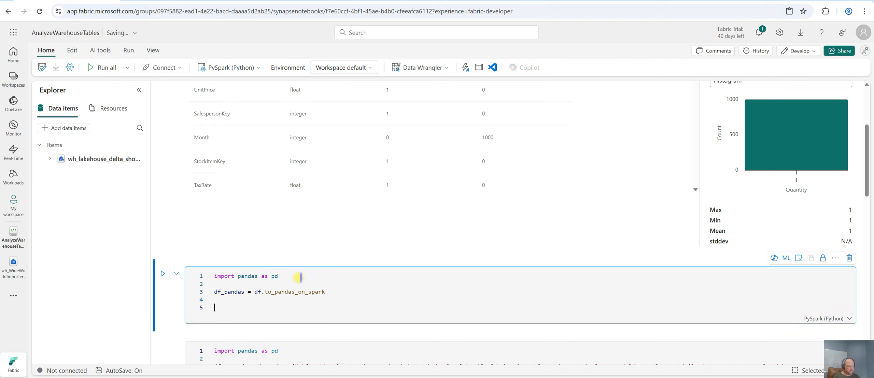
Add a line df_pandas.isnull().sum() to the new cell to count missing values per column
text(df_pandas.Is)
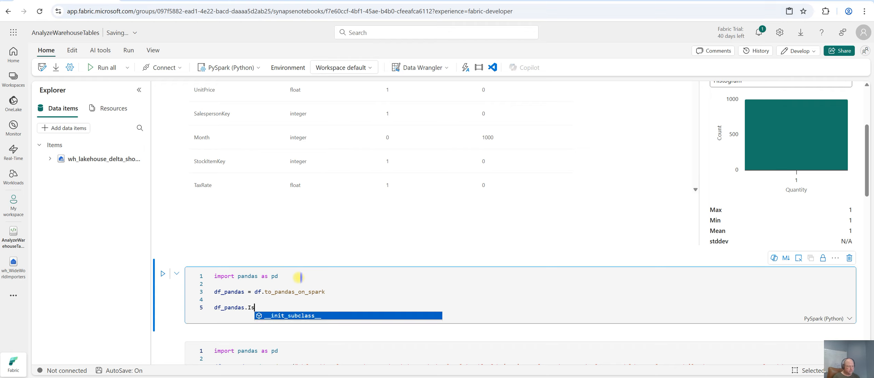
text(n)
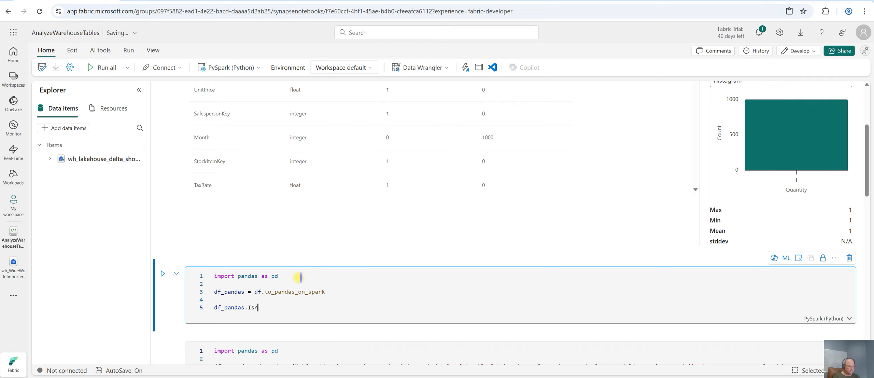
text(ullin)
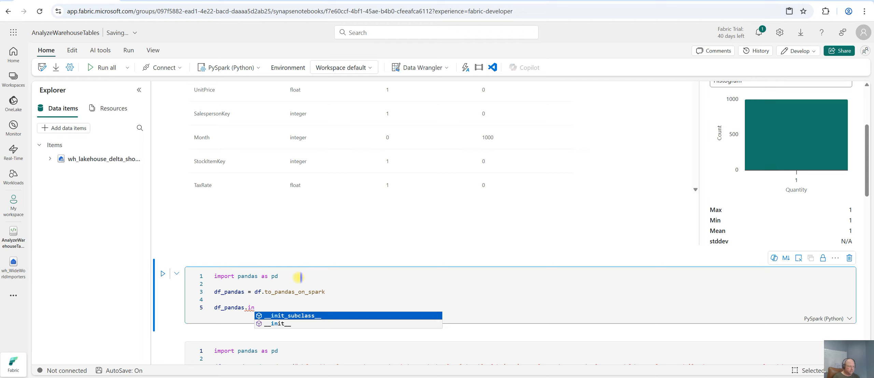
key(BackSpace)
text(s)
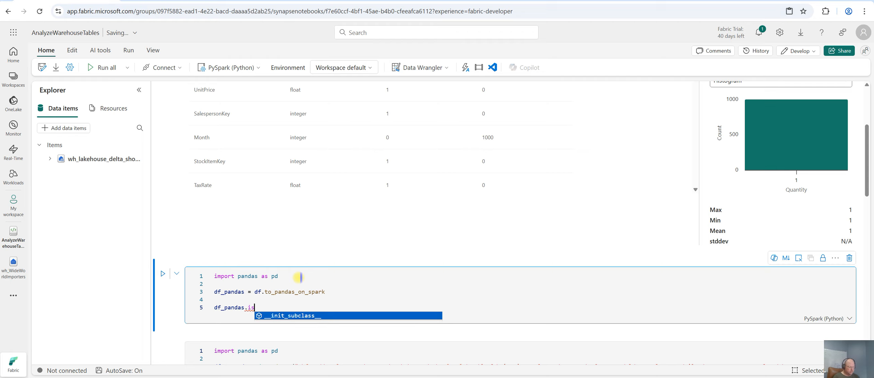
text(null().sum()
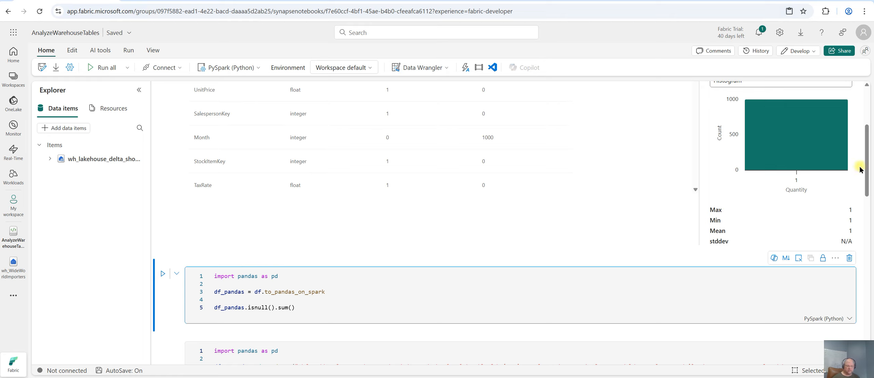
Rerun the first cell that loads fact_sale from wh_lakehouse_delta_shortcuts
scroll(864, 128, up, 2)
scroll(861, 119, up, 2)
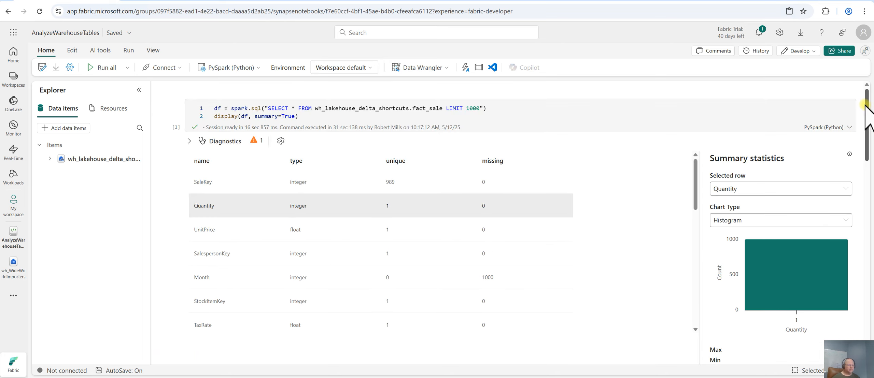
click(164, 106)
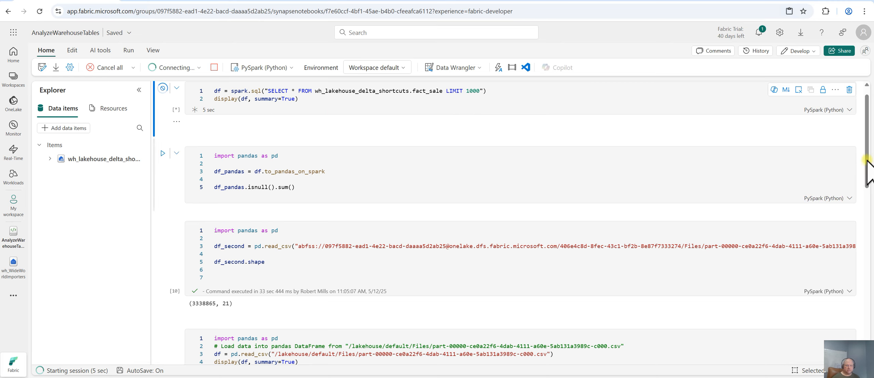
scroll(868, 148, up, 1)
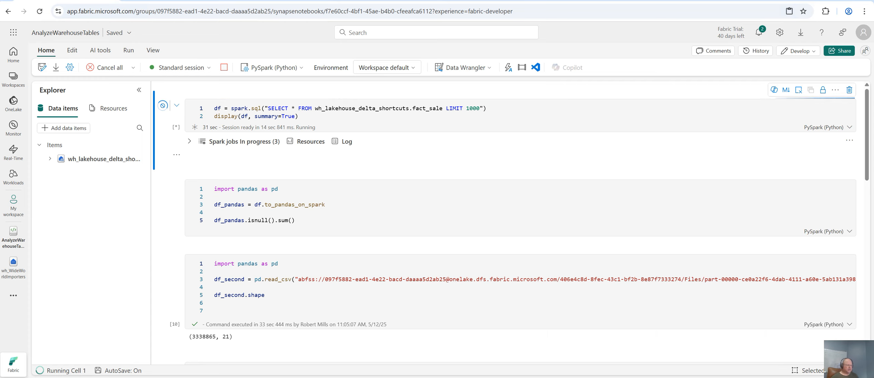
click(302, 116)
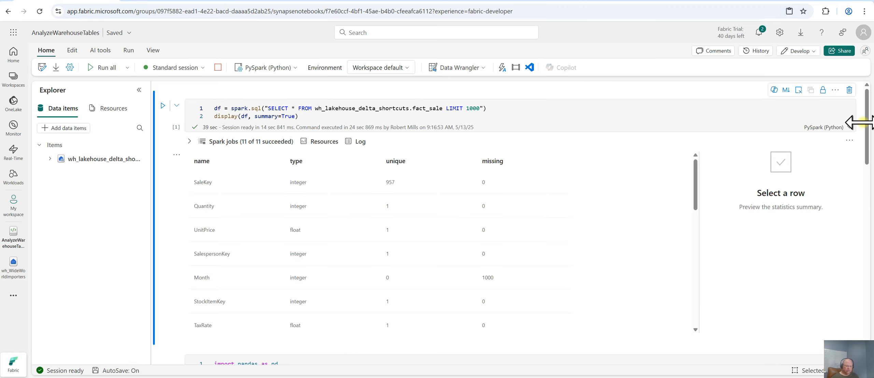
Try to run the null-count cell
drag(866, 124, 866, 150)
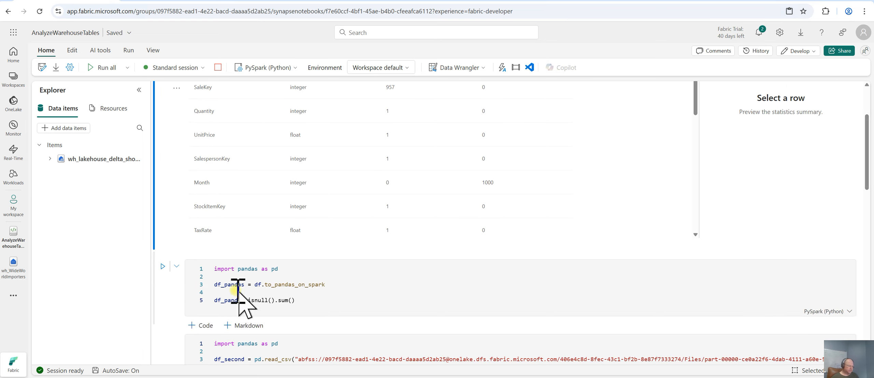
click(163, 267)
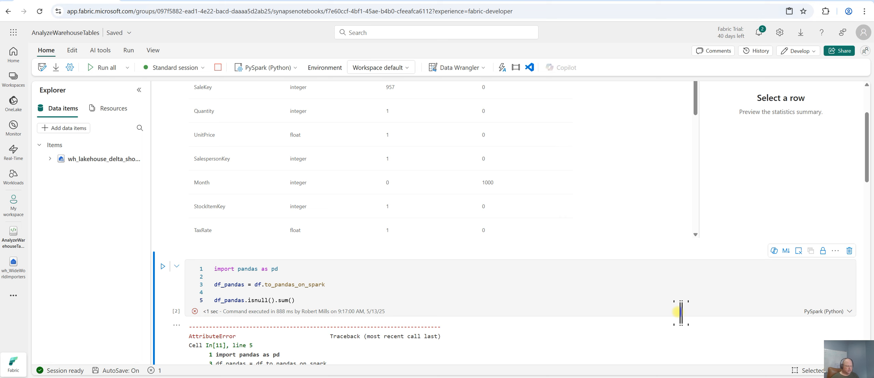
scroll(627, 316, down, 1)
scroll(627, 315, down, 1)
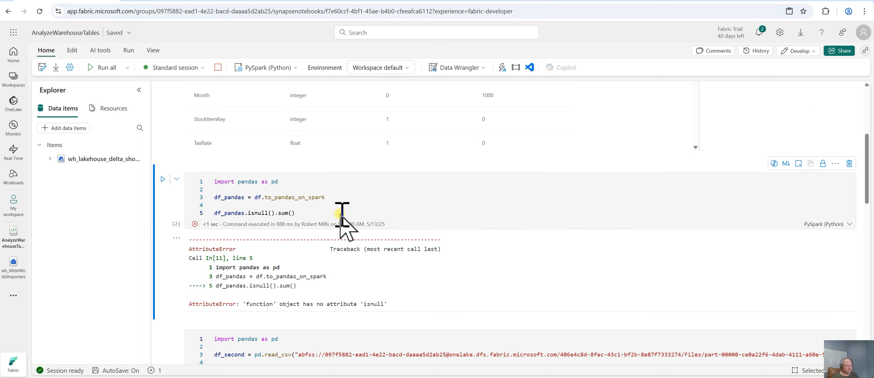
Add parentheses to the to_pandas_on_spark call and rerun the null-count cell
click(299, 212)
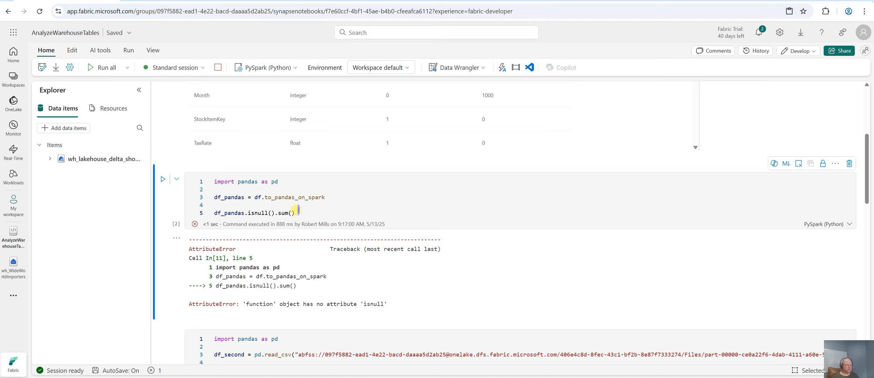
click(317, 198)
key(Down)
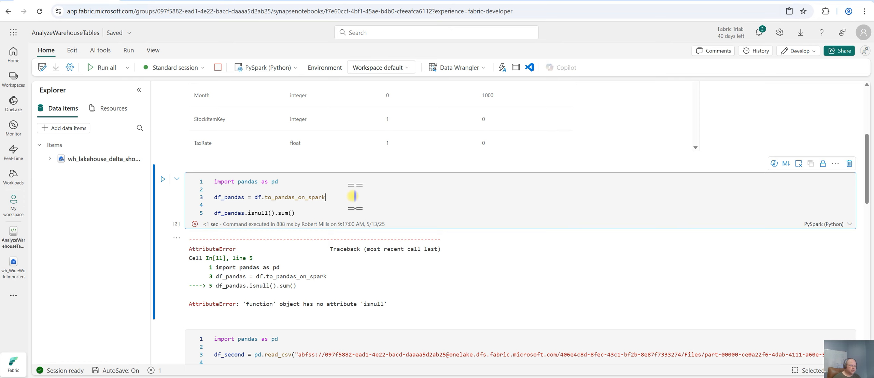
text(())
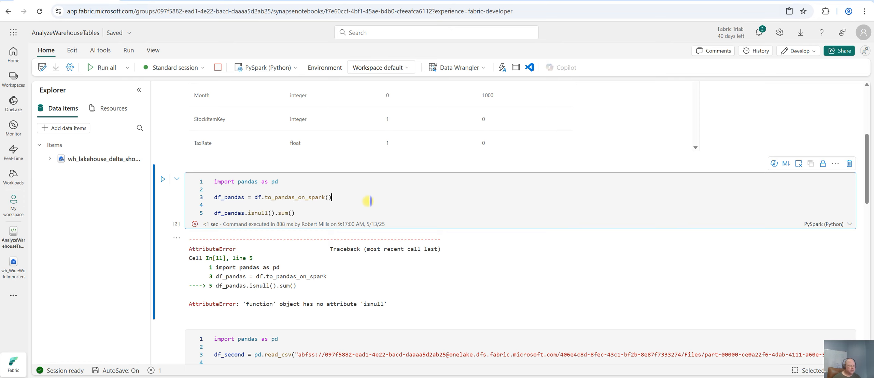
click(163, 180)
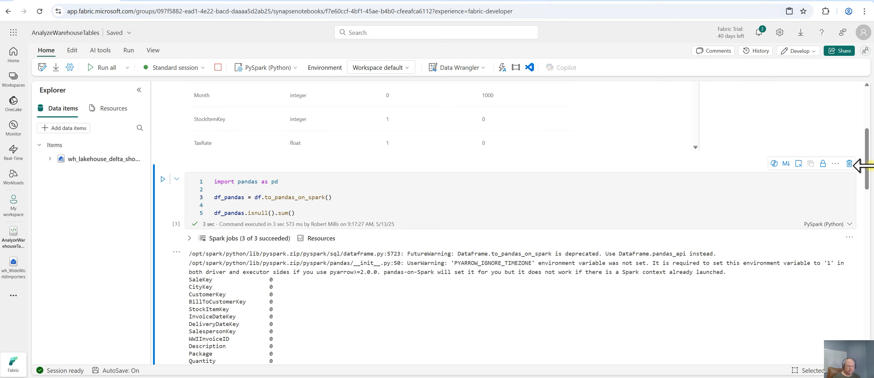
Examine the per-column null counts in the cell output and the neighbouring cell's code
drag(867, 166, 869, 193)
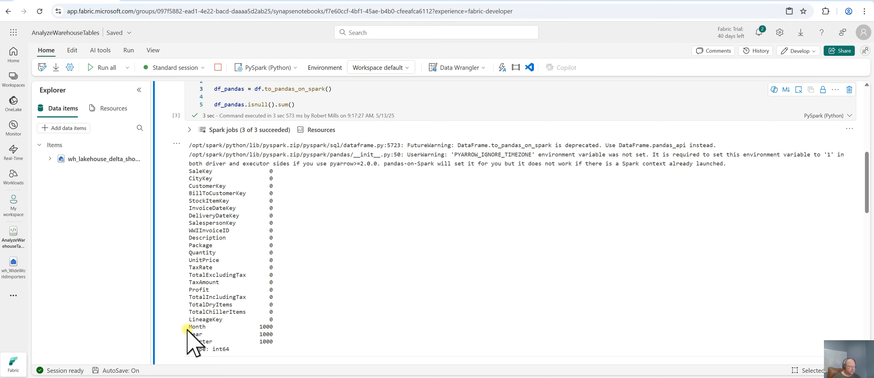
drag(189, 327, 273, 341)
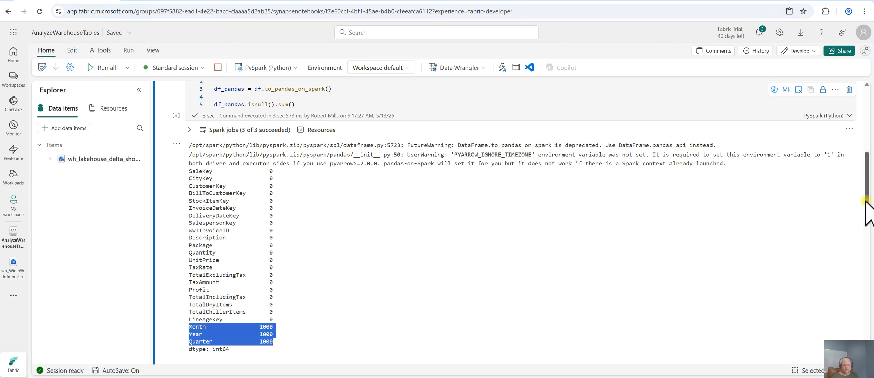
scroll(865, 227, down, 3)
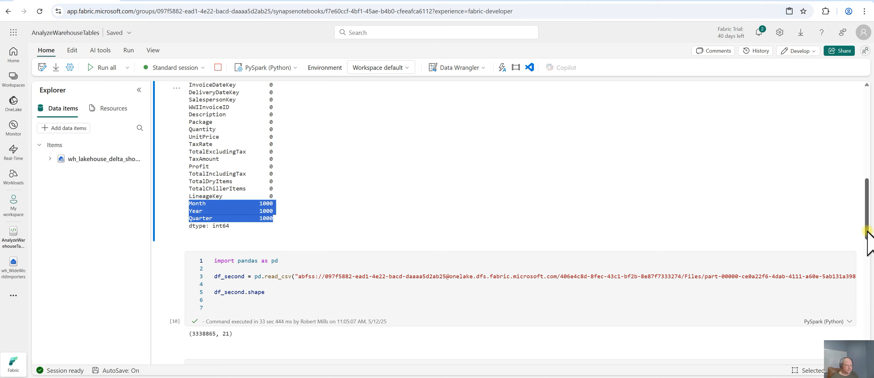
scroll(868, 235, down, 2)
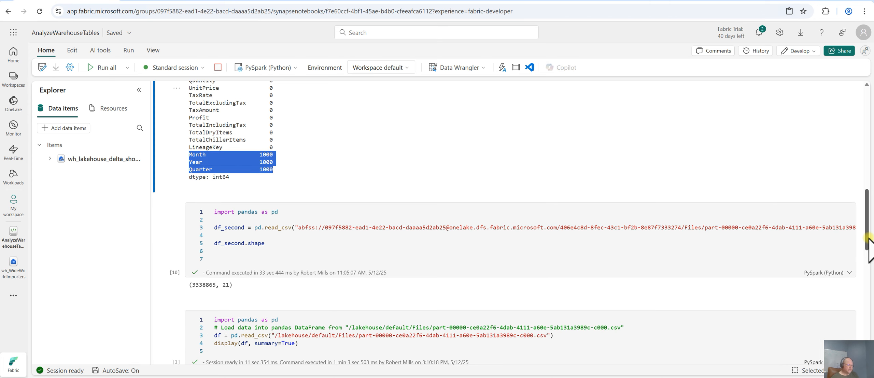
drag(869, 239, 869, 240)
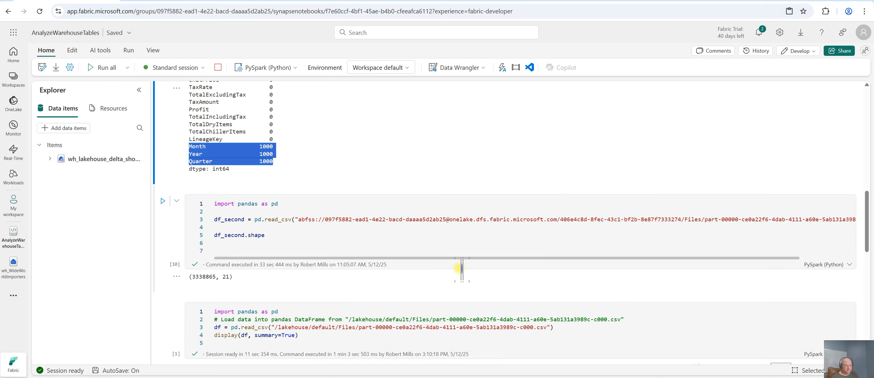
drag(737, 258, 833, 258)
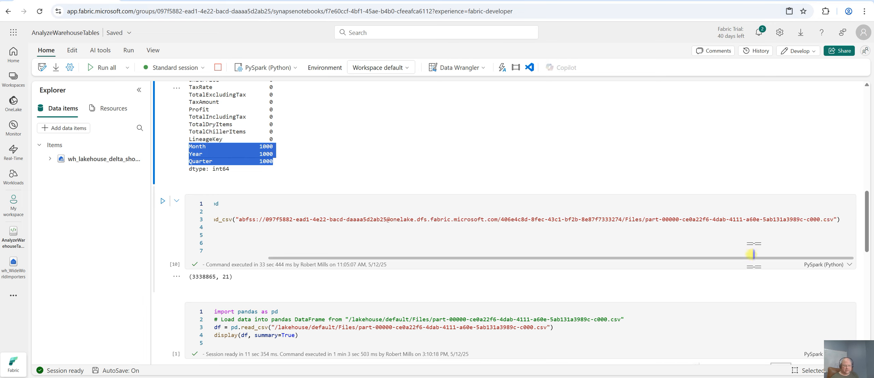
Examine the code of the df_second shape cell and the pandas display summary cell below it
drag(721, 259, 614, 259)
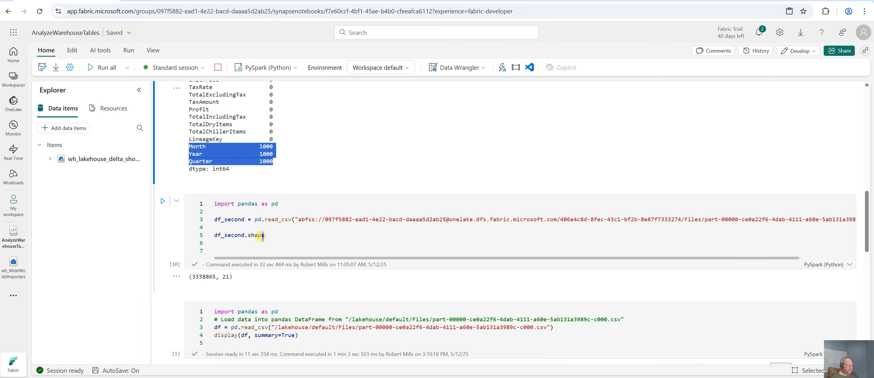
click(393, 246)
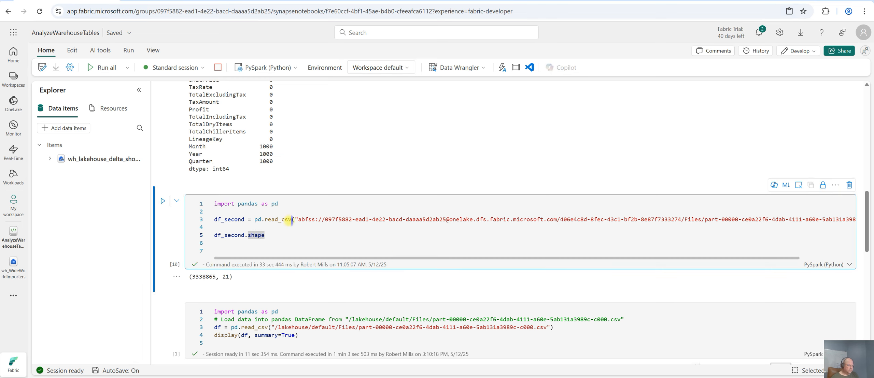
click(329, 239)
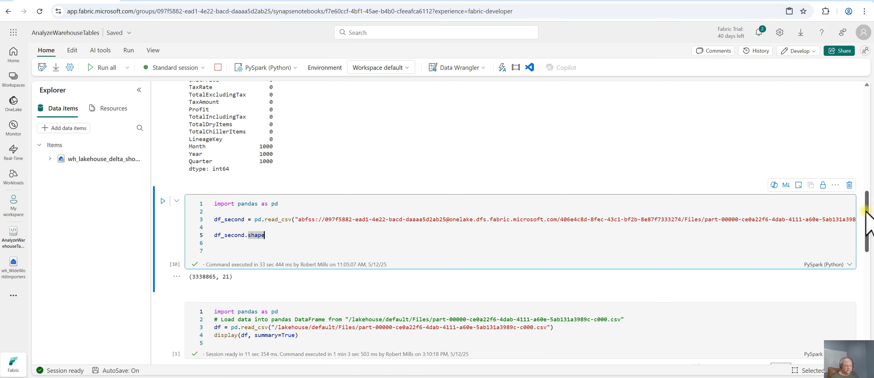
drag(866, 210, 867, 240)
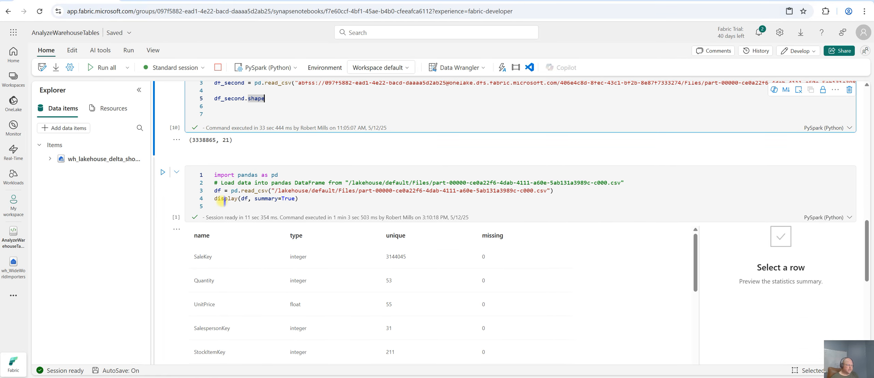
mouse_move(223, 201)
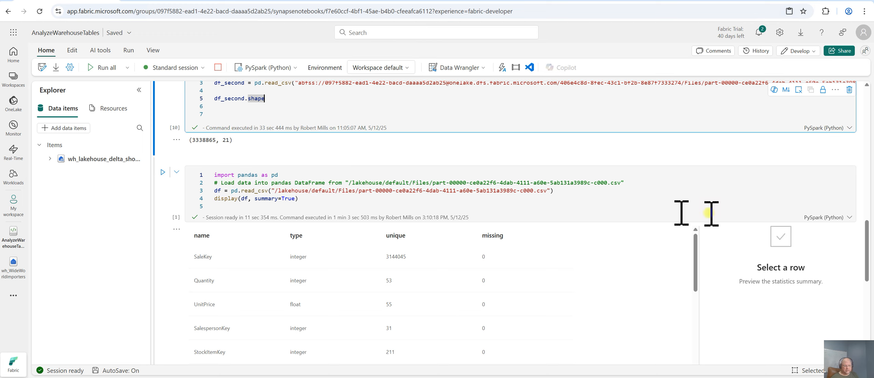
drag(867, 265, 868, 283)
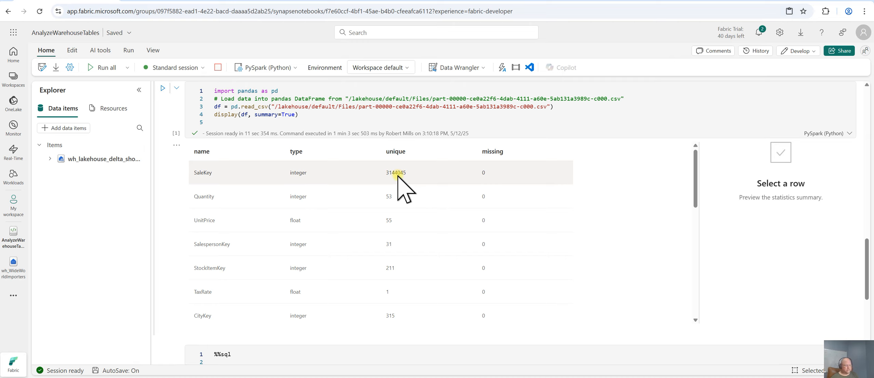
Inspect the summary statistics charts for the SaleKey, Profit, DeliveryDateKey and TotalChillerItems columns
click(454, 183)
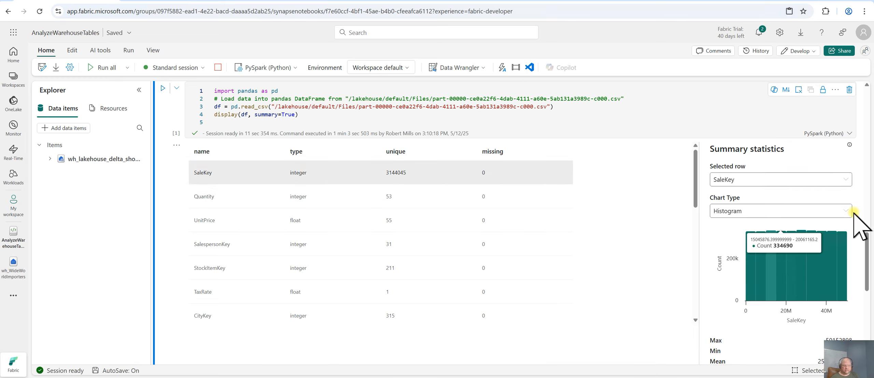
click(843, 207)
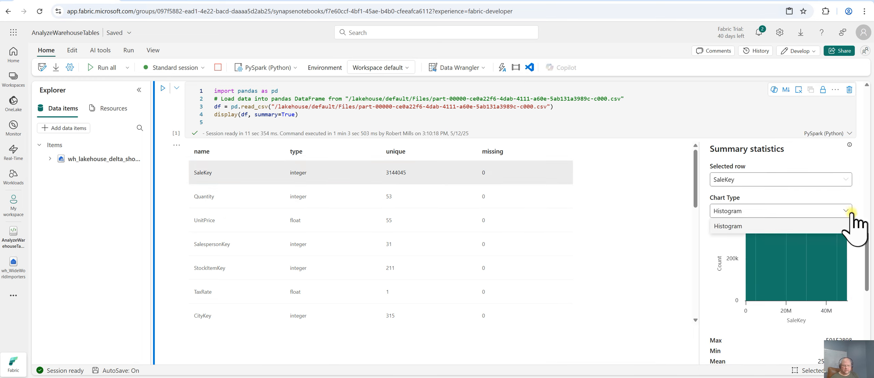
click(849, 212)
mouse_move(869, 259)
mouse_down()
mouse_move(868, 287)
mouse_move(868, 263)
mouse_up()
scroll(270, 260, down, 4)
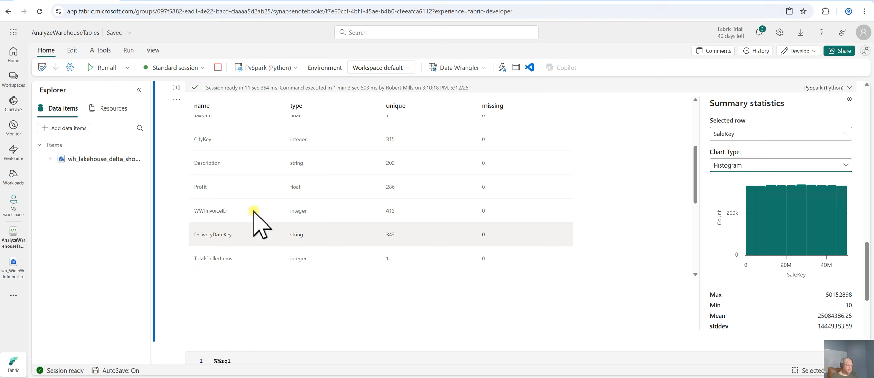
click(234, 190)
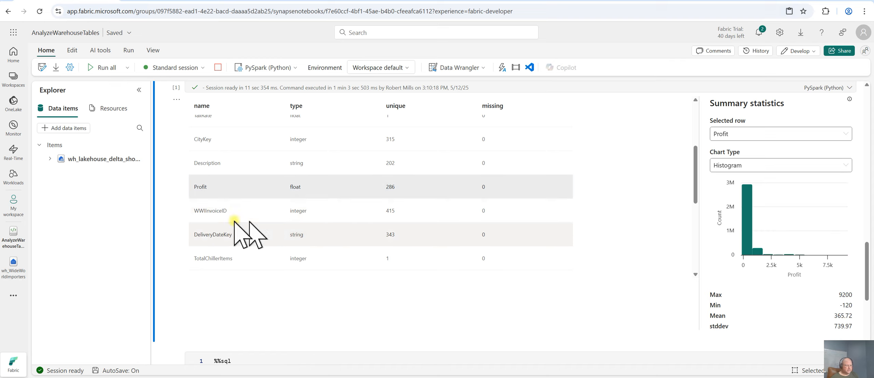
click(298, 236)
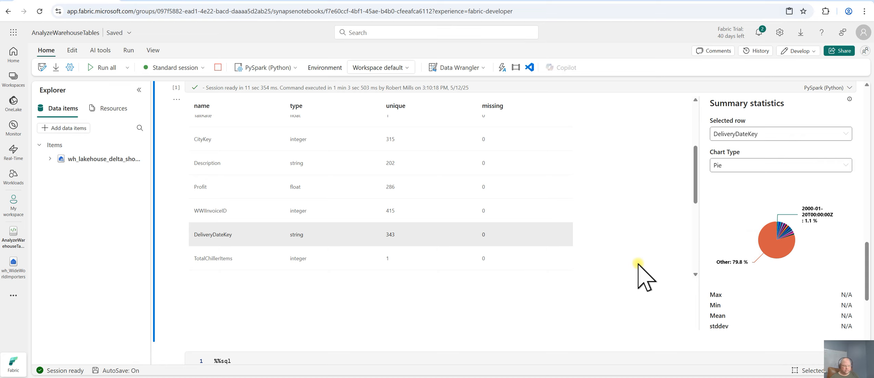
click(246, 255)
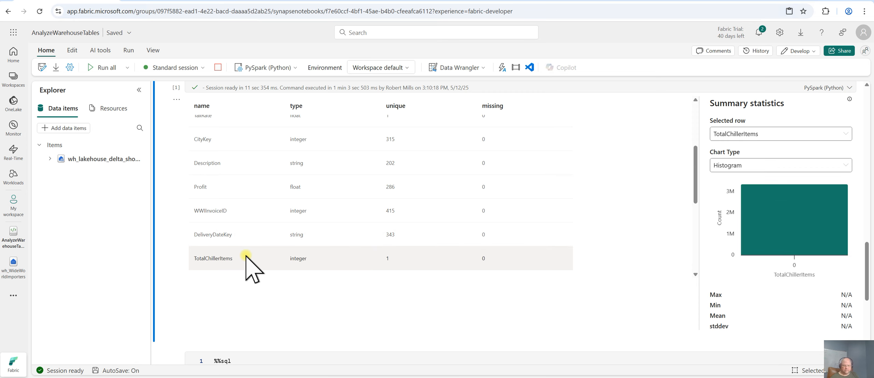
Rerun the DESCRIBE HISTORY fact_sale SQL cell
scroll(658, 297, down, 4)
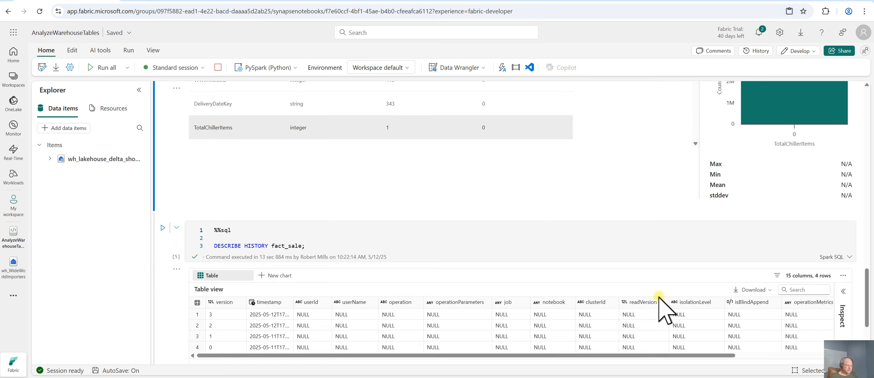
scroll(659, 310, down, 3)
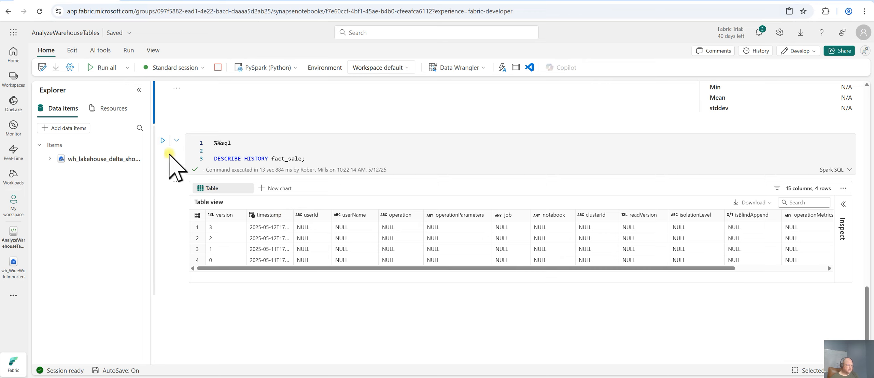
click(162, 140)
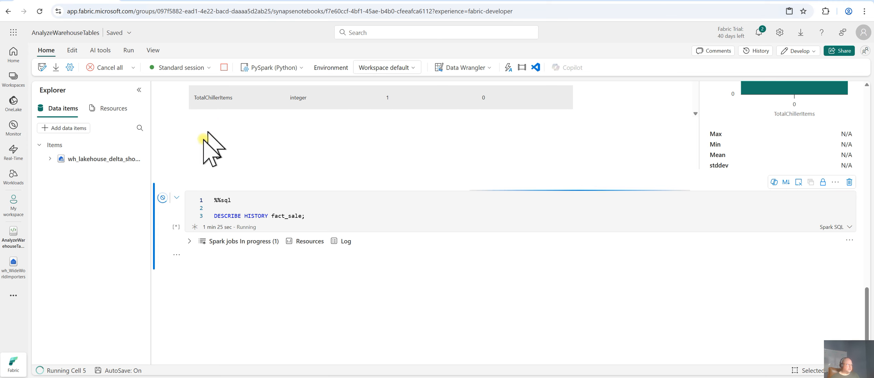
Switch to the tutorial page and read the visual query builder steps for fact_sale and dimension_city
click(164, 0)
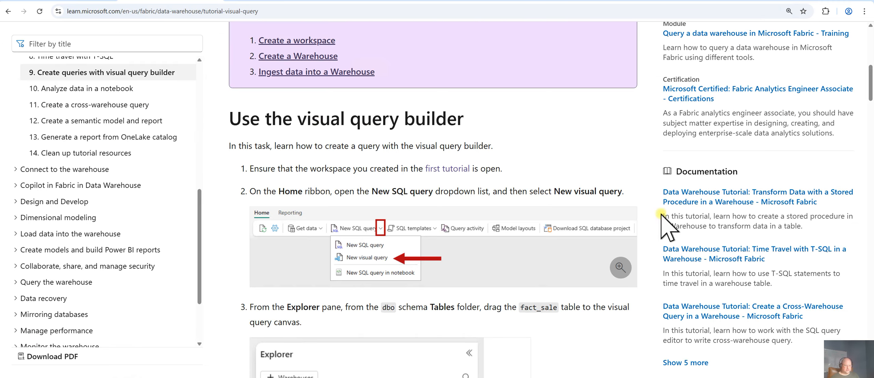
scroll(643, 234, down, 5)
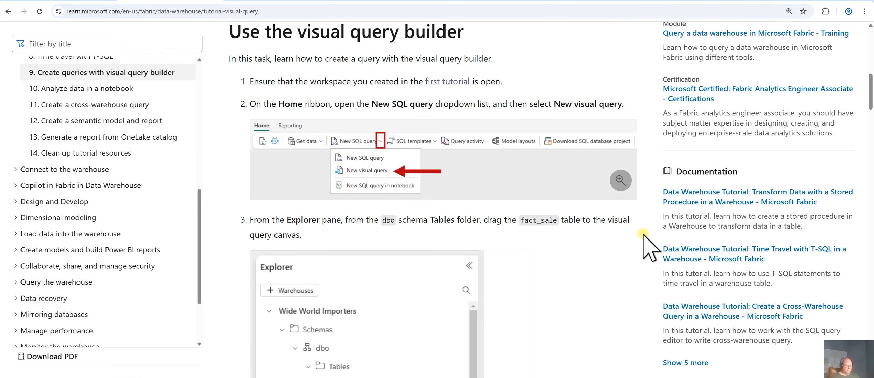
scroll(643, 235, down, 4)
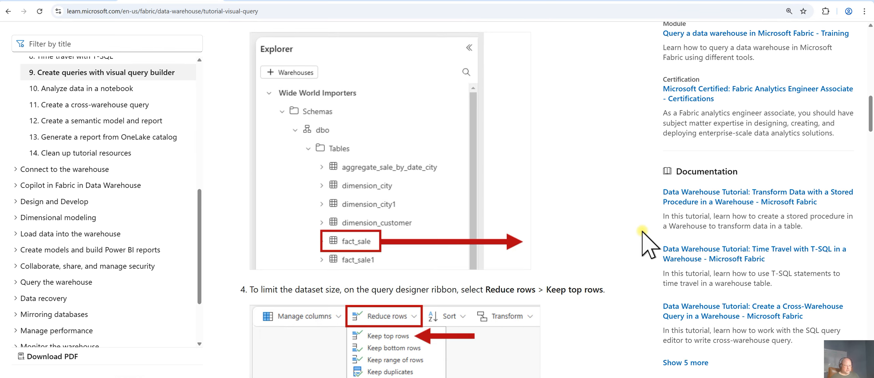
scroll(610, 244, down, 4)
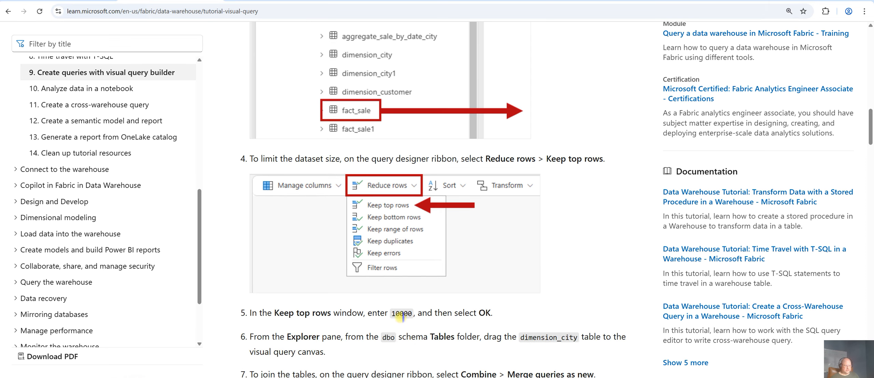
scroll(562, 272, down, 4)
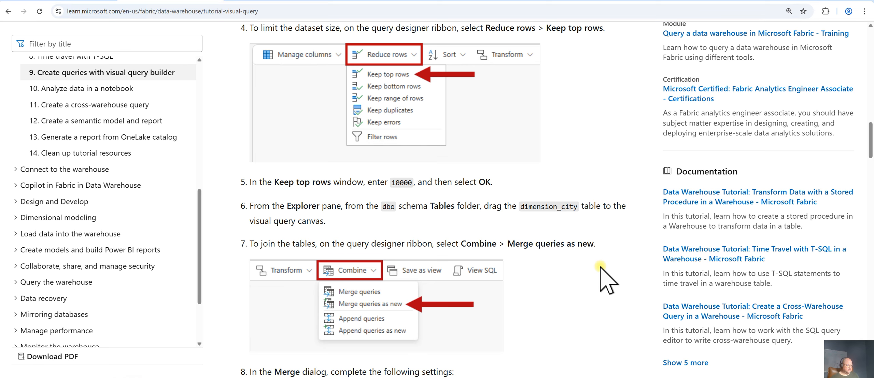
scroll(611, 283, down, 5)
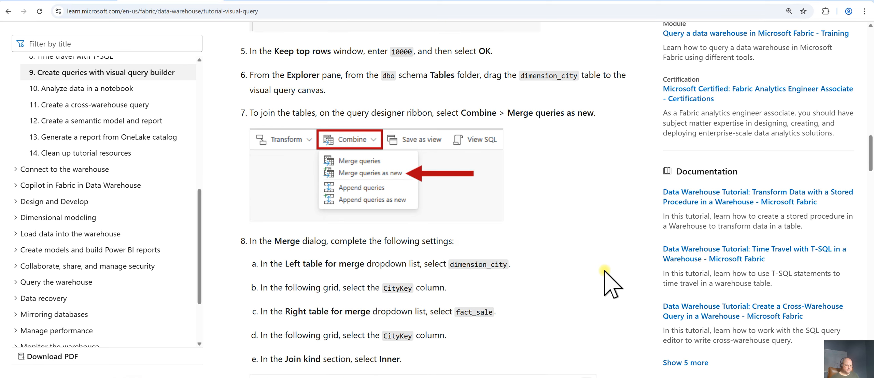
scroll(610, 283, up, 1)
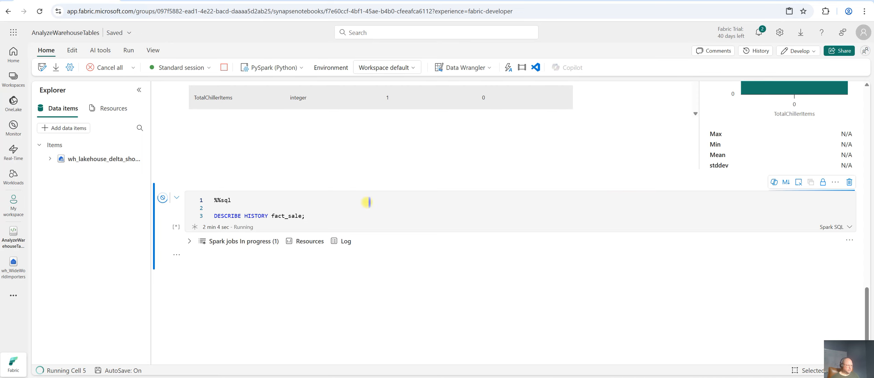
Open the wh_WideWorldImporters warehouse from My workspace
click(13, 232)
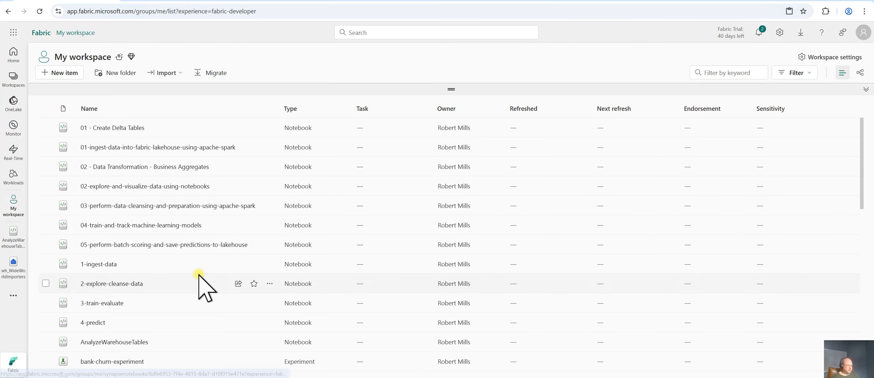
scroll(199, 276, down, 10)
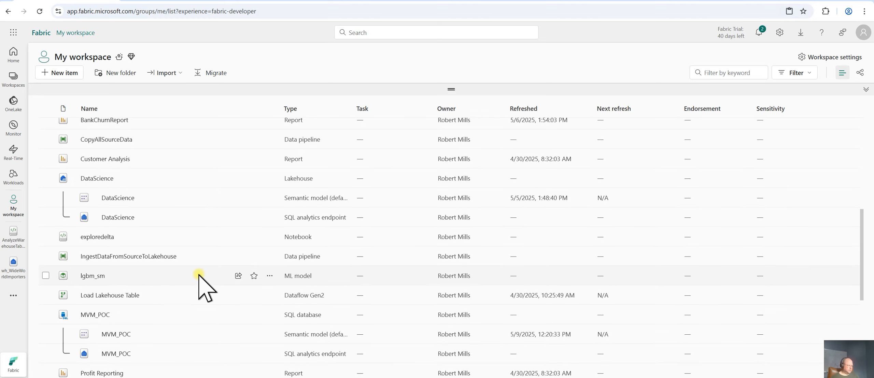
scroll(198, 276, down, 4)
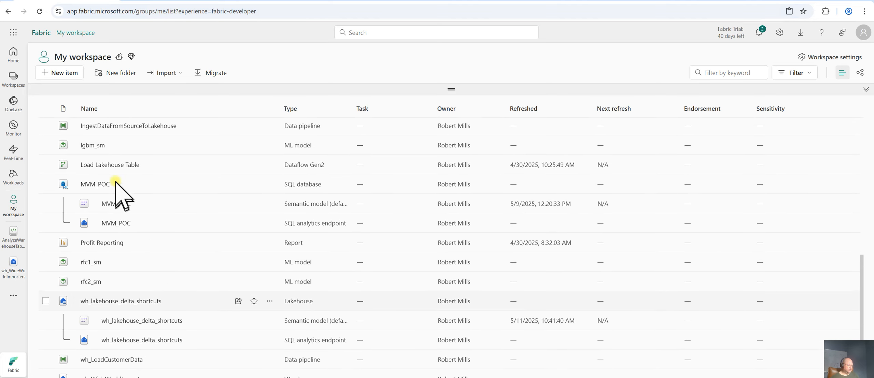
scroll(181, 273, down, 3)
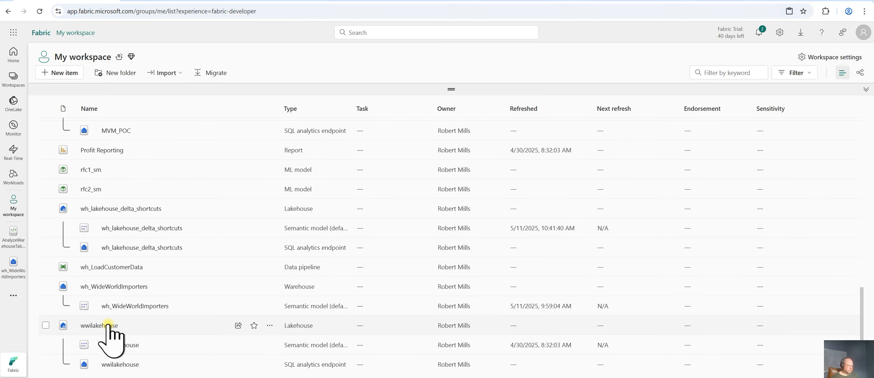
click(111, 286)
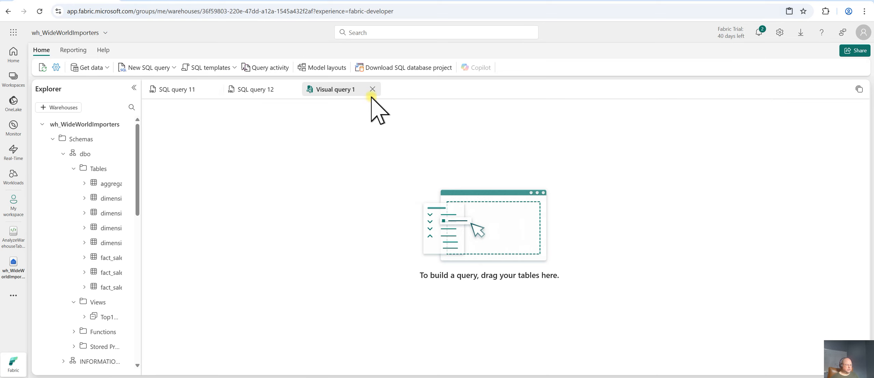
Close the SQL query 12 and SQL query 11 tabs and widen the Explorer pane
click(294, 89)
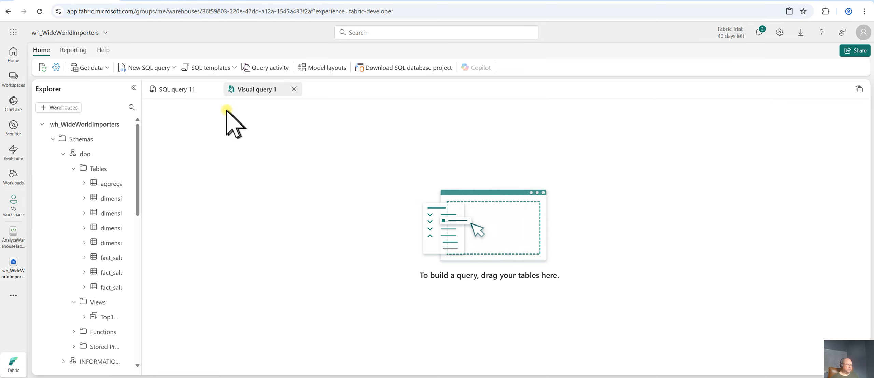
click(215, 90)
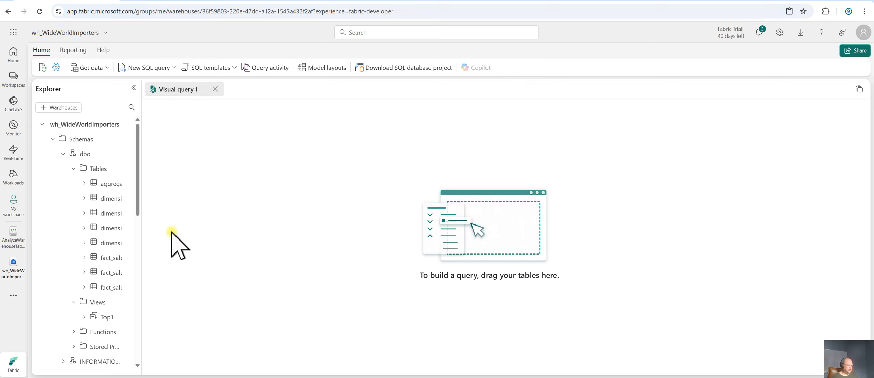
drag(141, 232, 204, 236)
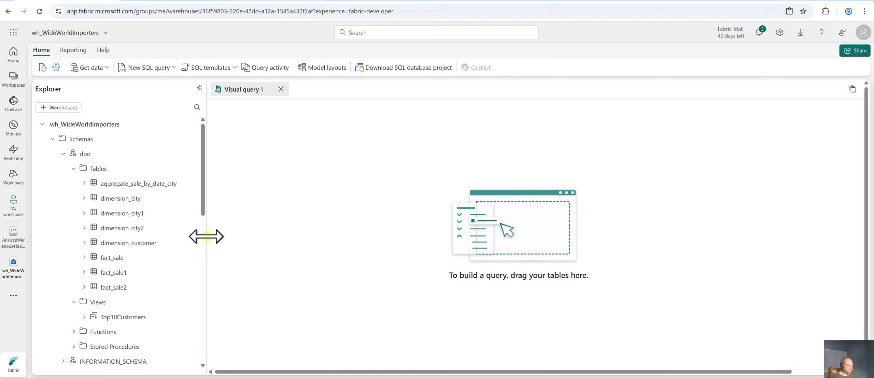
Try to add the fact_sale table to the visual query canvas
drag(111, 258, 137, 258)
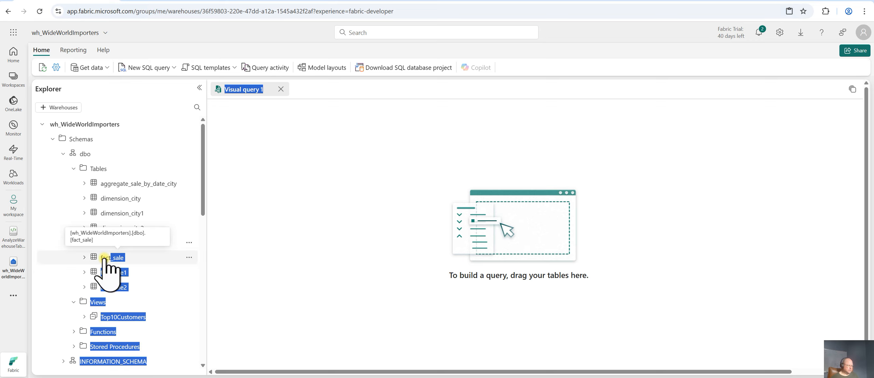
click(321, 243)
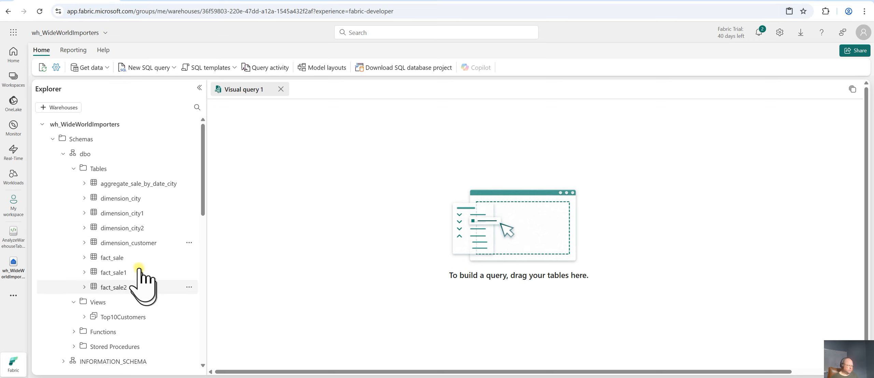
click(116, 287)
click(116, 258)
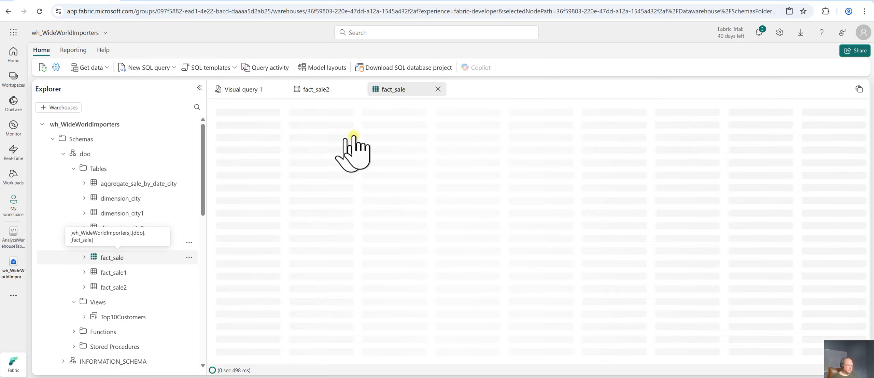
click(438, 89)
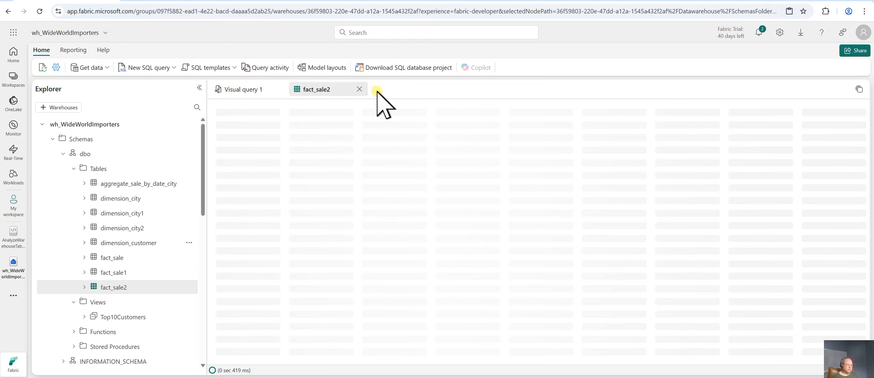
middle_click(308, 89)
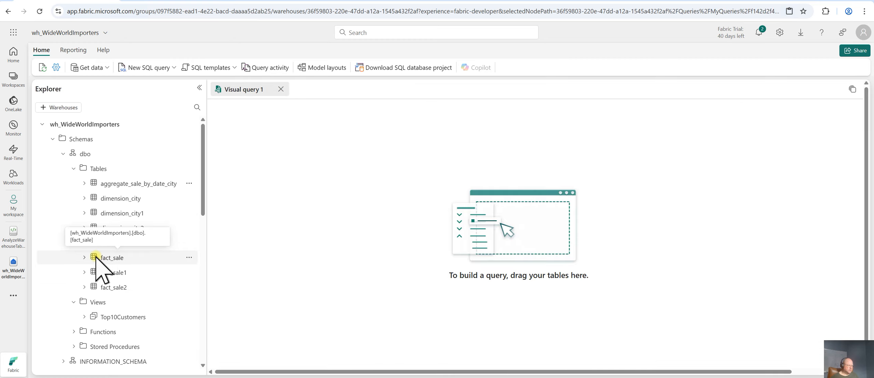
Add the fact_sale table to the visual query canvas and keep its top 10000 rows
drag(96, 258, 329, 233)
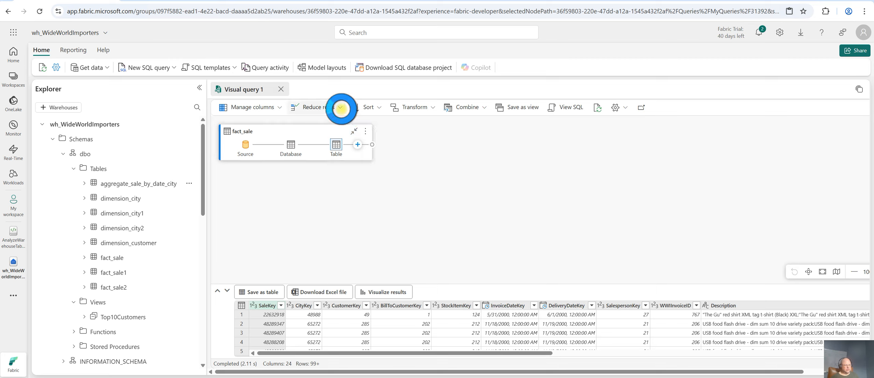
click(342, 108)
click(333, 124)
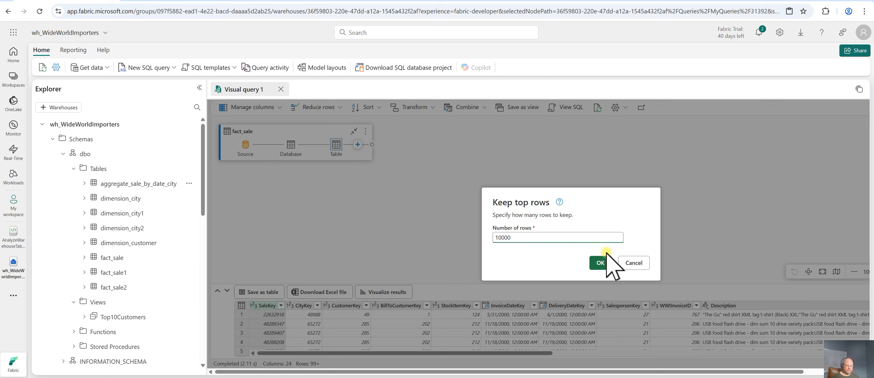
click(599, 262)
click(402, 218)
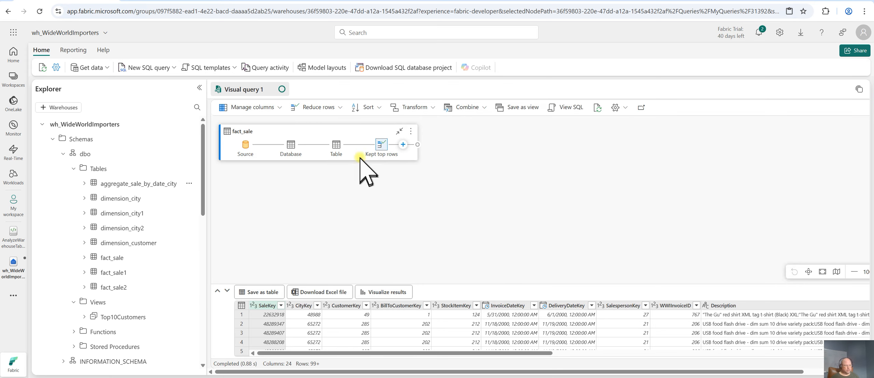
mouse_move(383, 148)
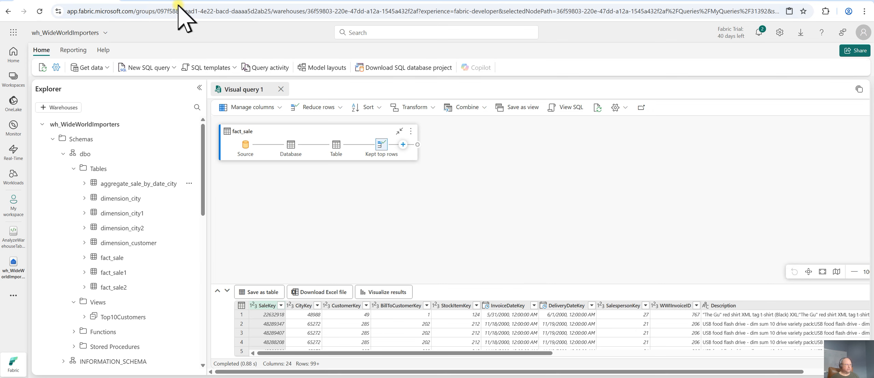
Add the dimension_city table to the visual query canvas and collapse the Explorer pane
click(162, 2)
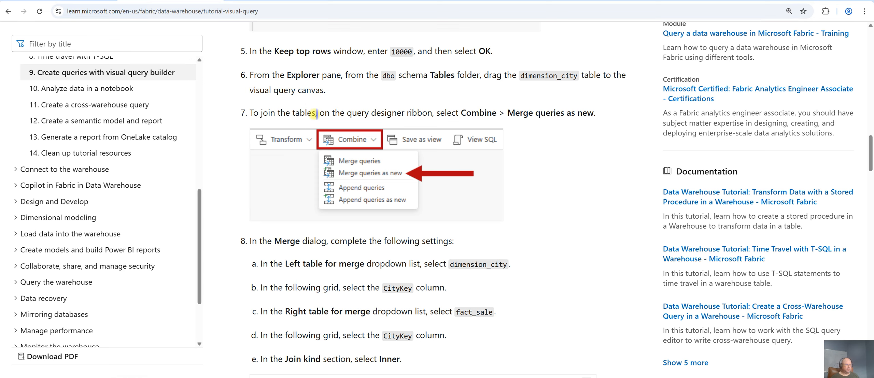
click(70, 0)
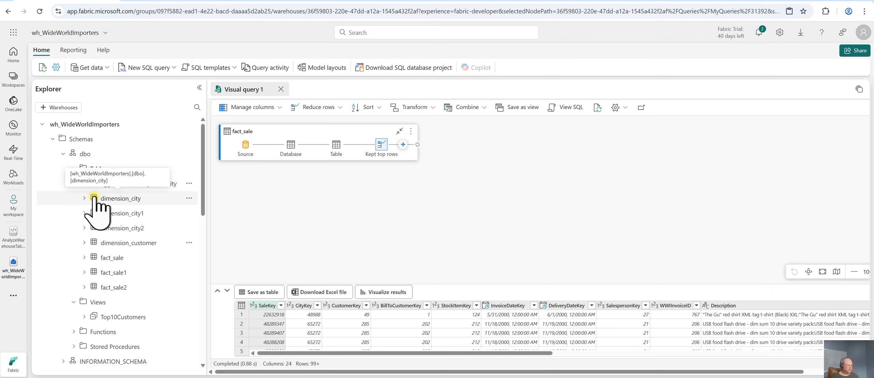
drag(95, 198, 95, 197)
drag(293, 195, 307, 195)
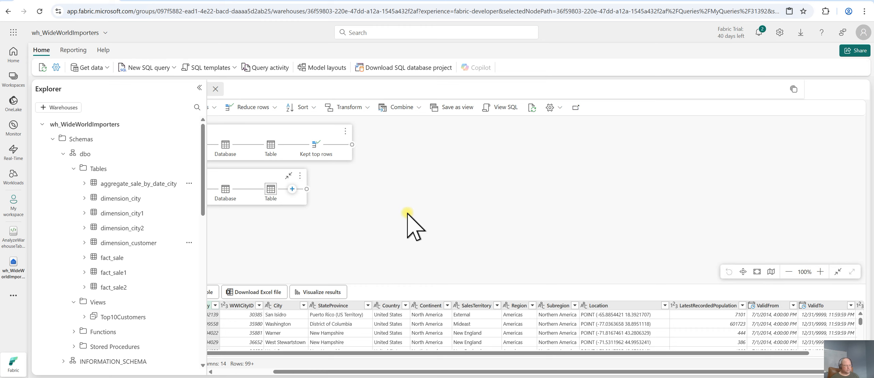
click(200, 89)
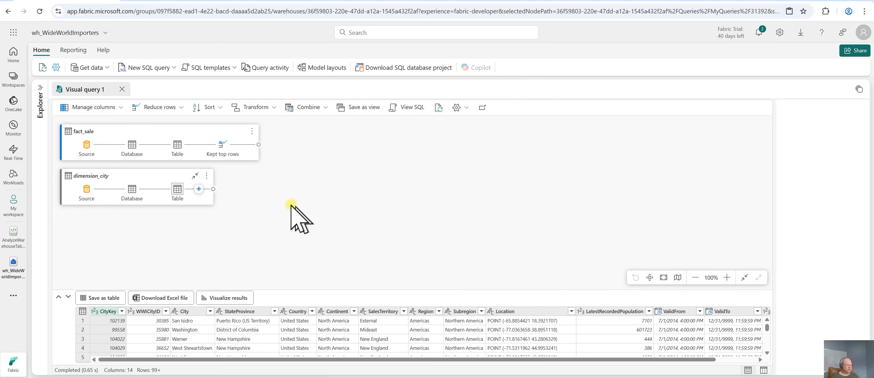
Read the tutorial's Merge dialog settings for joining dimension_city and fact_sale
click(187, 1)
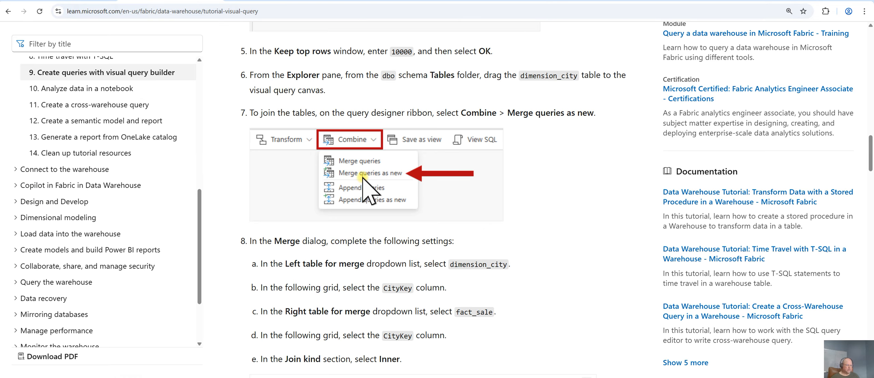
scroll(583, 279, down, 1)
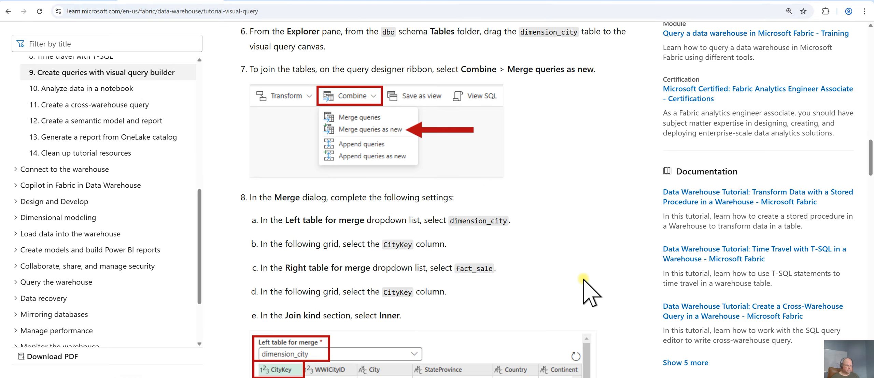
scroll(582, 279, down, 1)
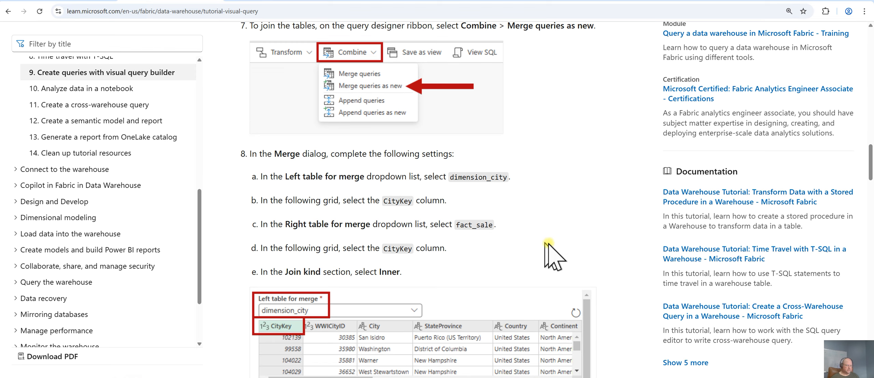
scroll(605, 257, down, 1)
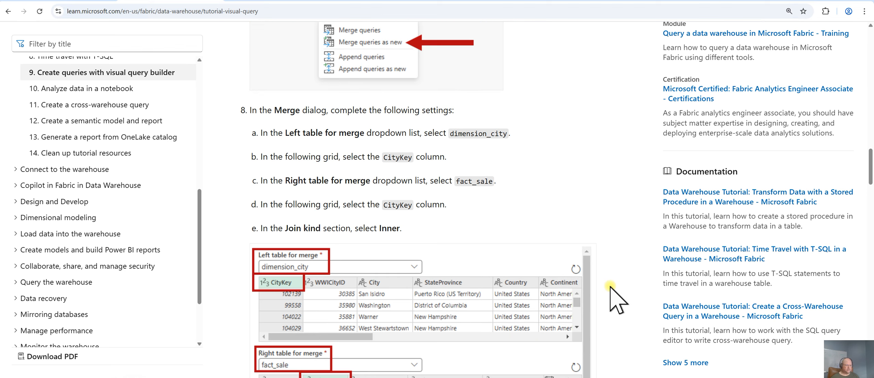
scroll(609, 302, down, 1)
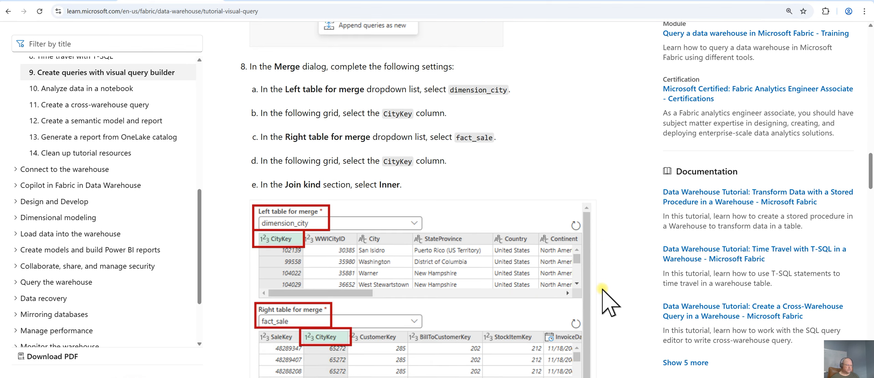
scroll(609, 291, down, 1)
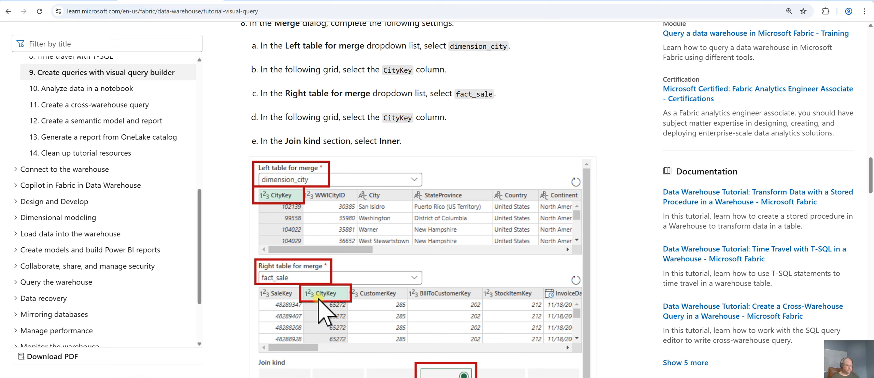
click(84, 0)
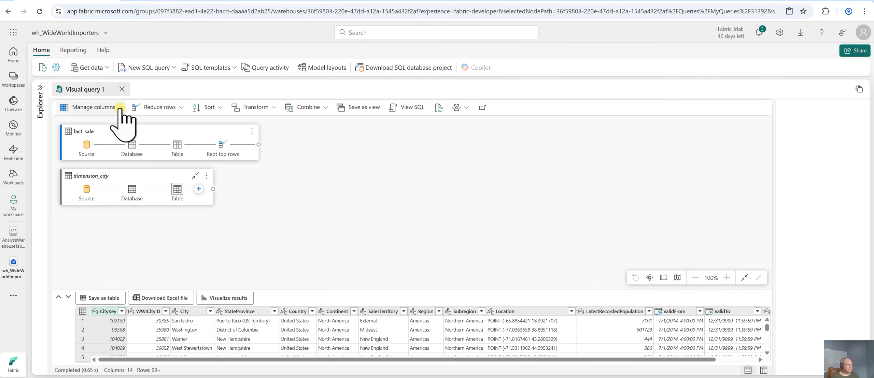
Merge queries as new, joining dimension_city and fact_sale on CityKey with an Inner join kind
click(324, 108)
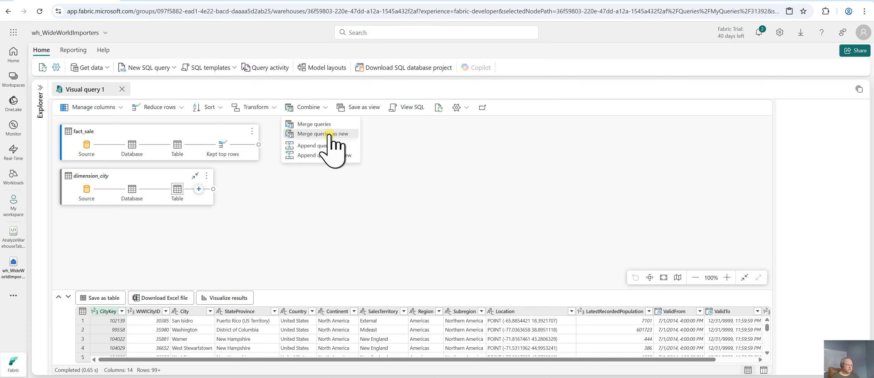
click(328, 135)
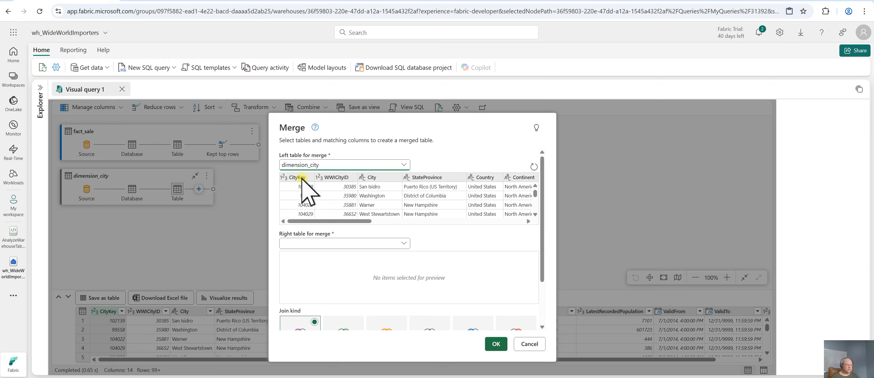
click(303, 201)
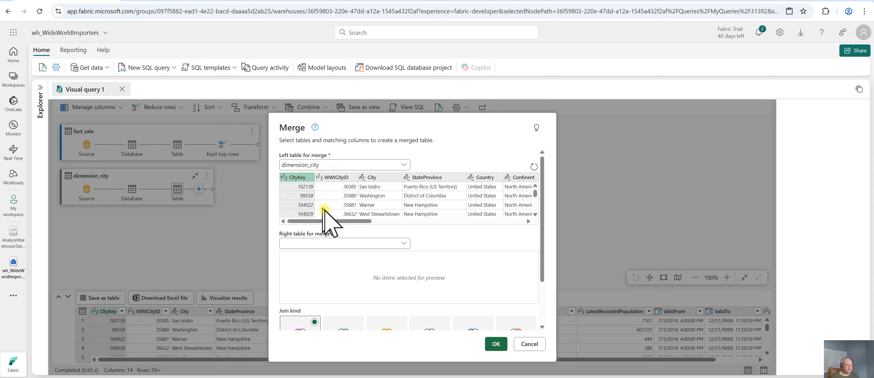
click(404, 244)
click(304, 267)
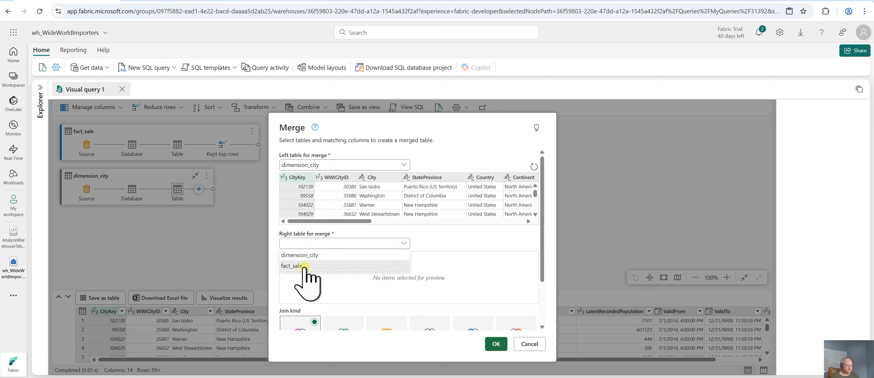
click(336, 256)
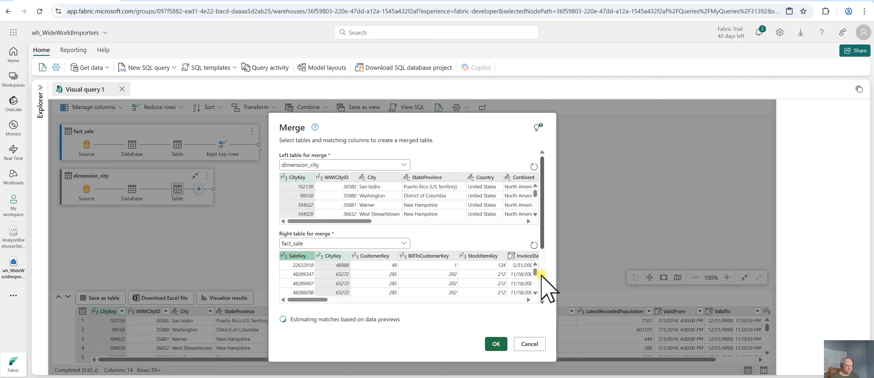
scroll(546, 287, down, 3)
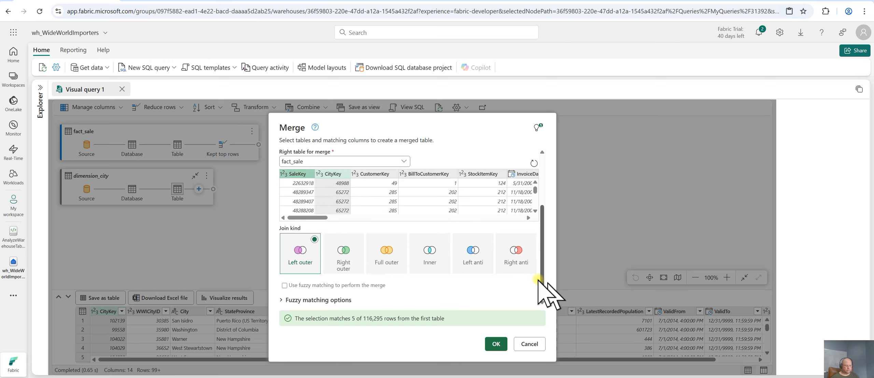
click(430, 261)
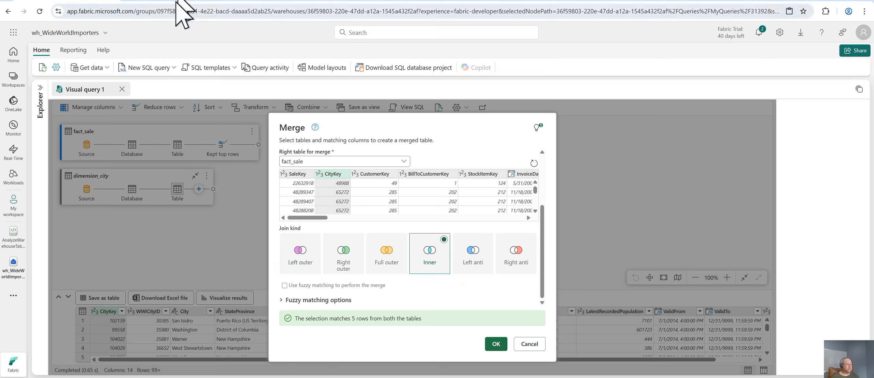
Check the tutorial's next steps, confirm the merge, and enlarge the data preview pane to reach the fact_sale column
key(ctrl+Tab)
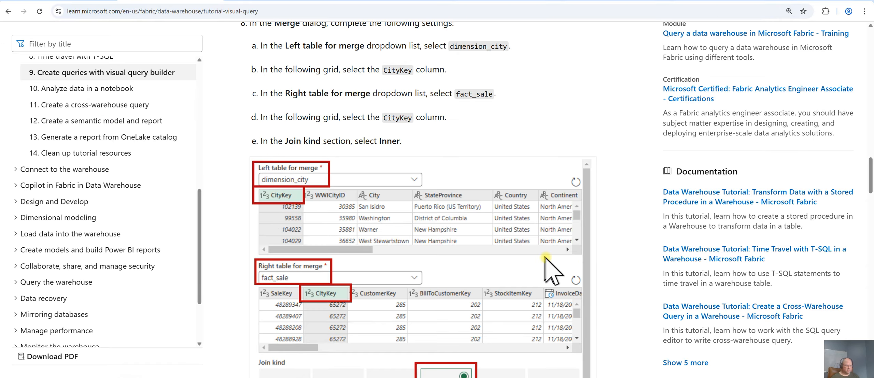
scroll(609, 267, down, 3)
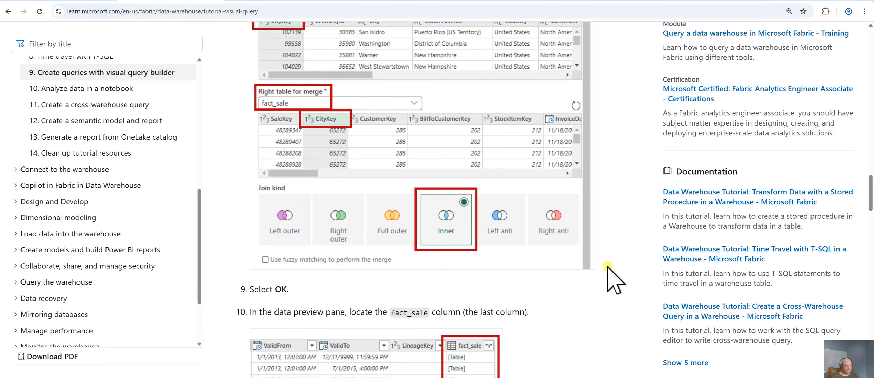
scroll(607, 267, down, 1)
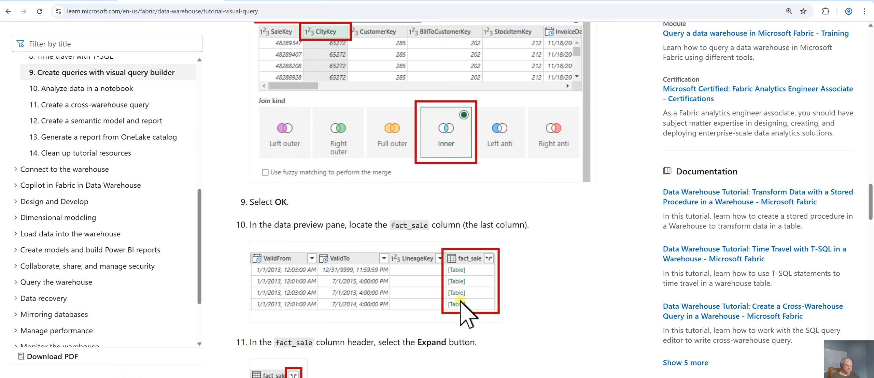
click(71, 1)
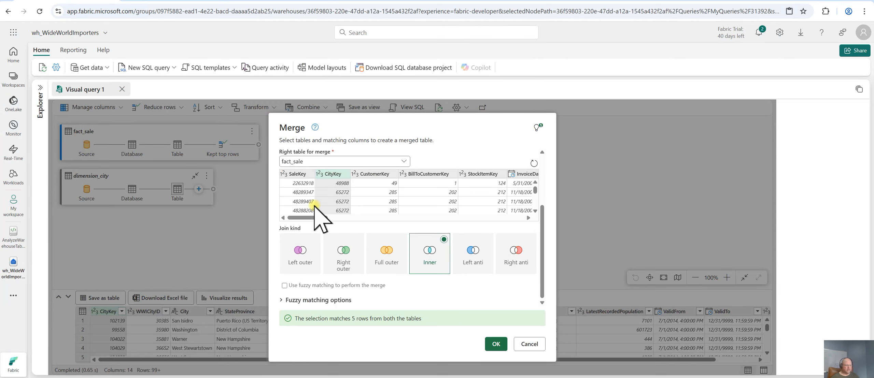
click(496, 345)
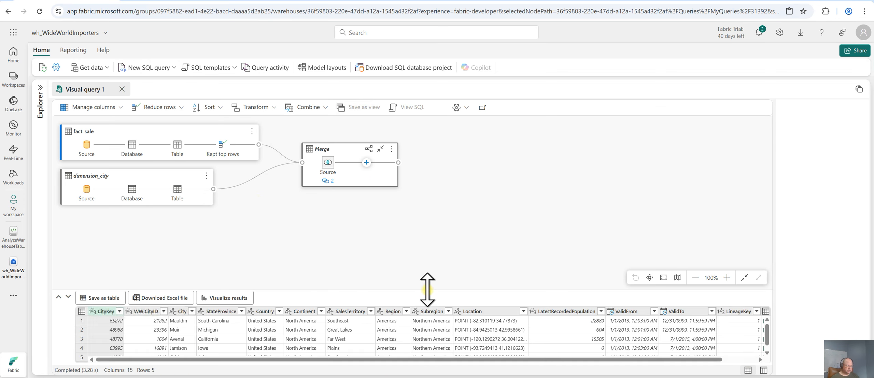
drag(427, 290, 430, 228)
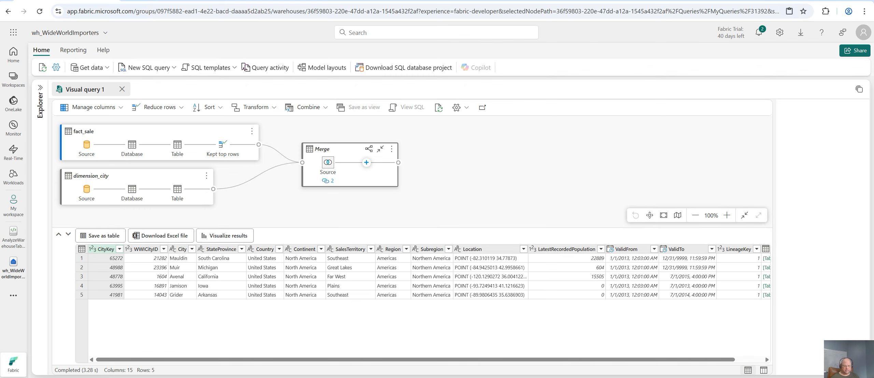
click(749, 360)
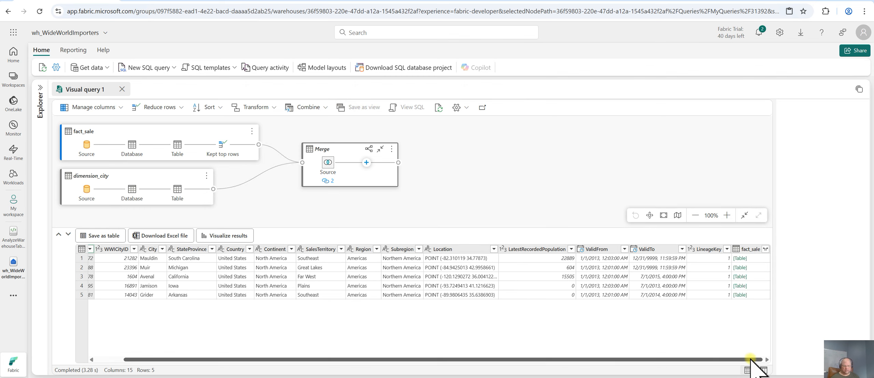
Expand the fact_sale column, keeping only the TaxAmount, Profit and TotalIncludingTax columns
click(765, 249)
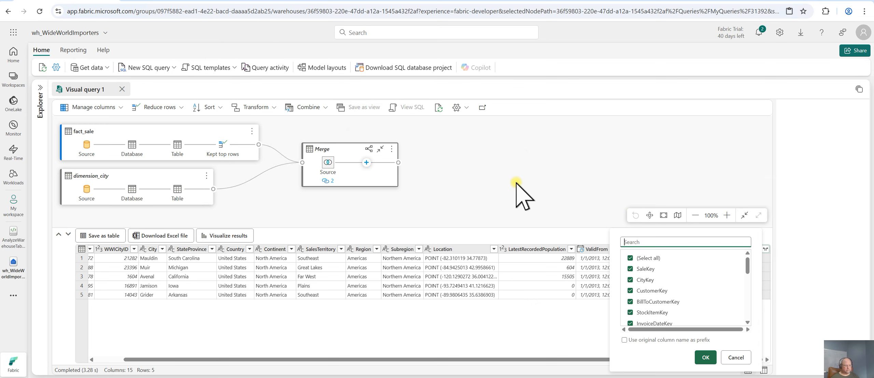
key(ctrl+Tab)
scroll(596, 255, down, 7)
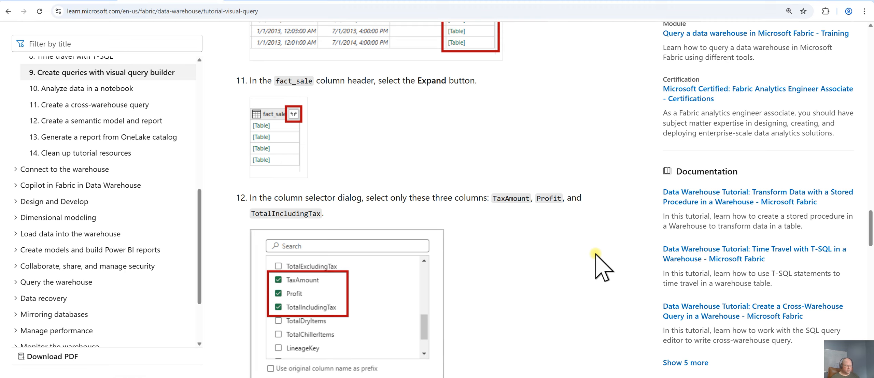
scroll(595, 255, down, 1)
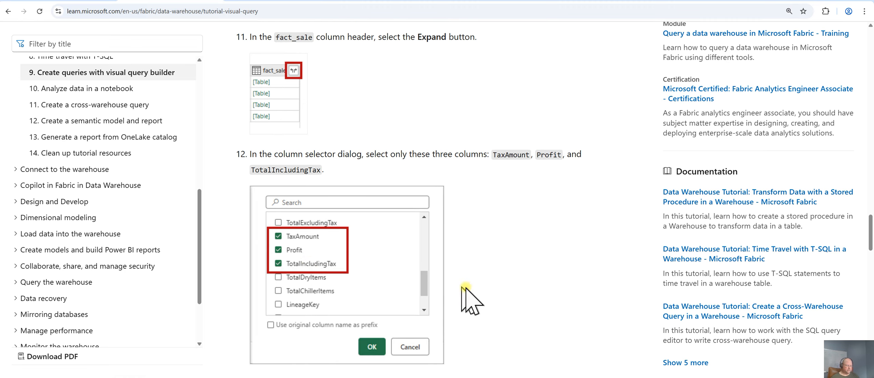
click(81, 1)
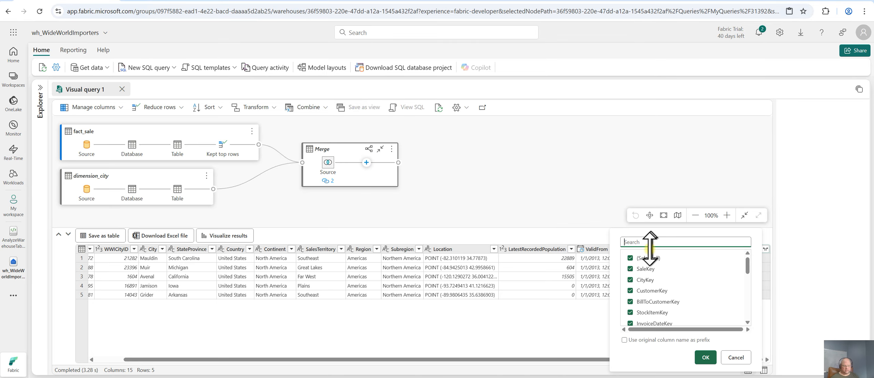
click(631, 258)
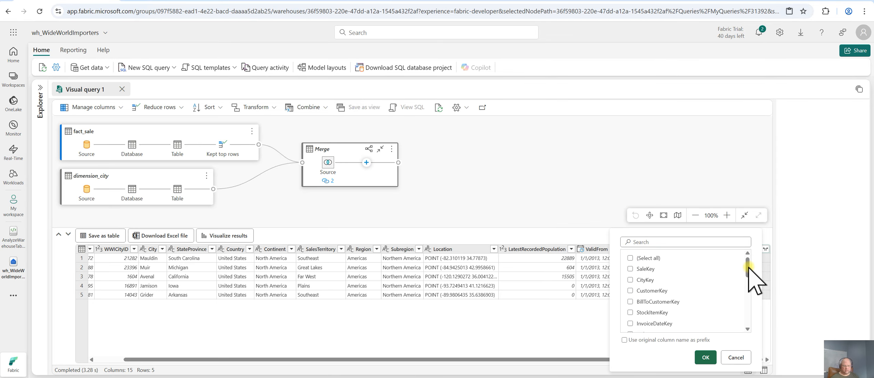
drag(746, 271, 747, 300)
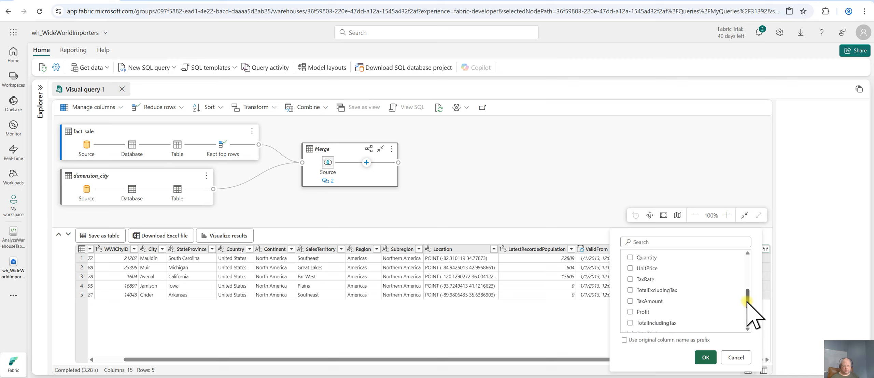
click(630, 300)
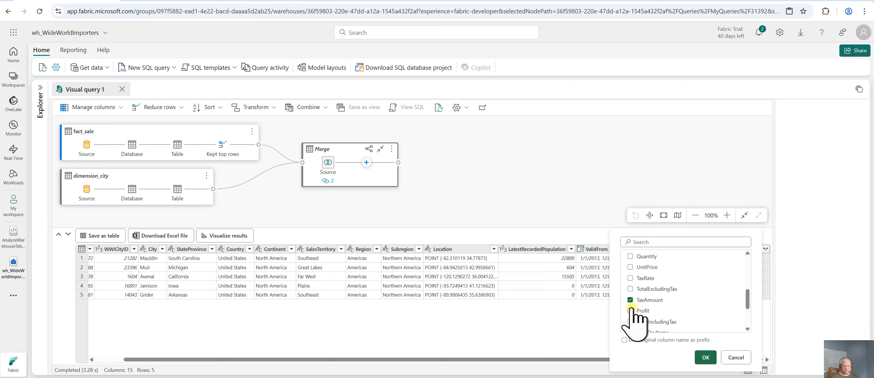
click(630, 311)
click(630, 322)
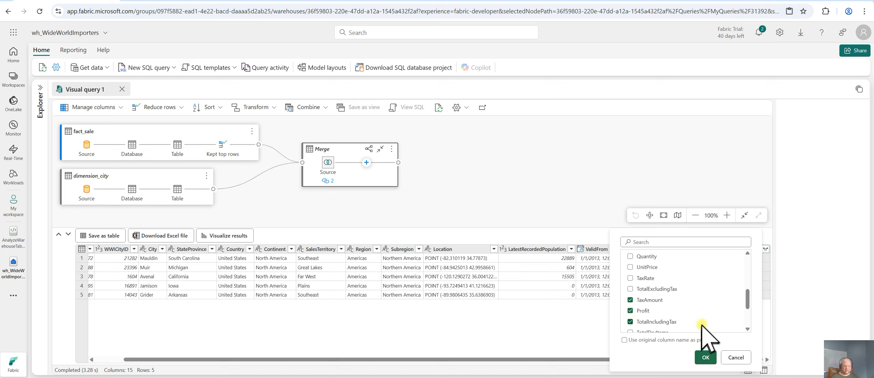
click(705, 357)
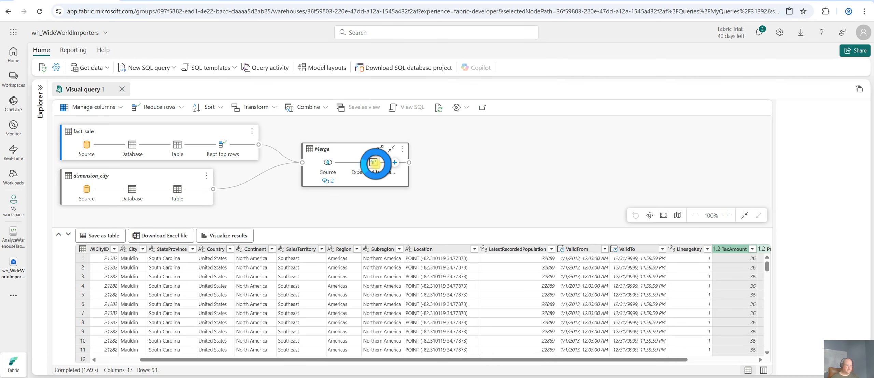
Scroll through the expanded columns in the data preview and read the tutorial's Group by instructions
mouse_move(374, 162)
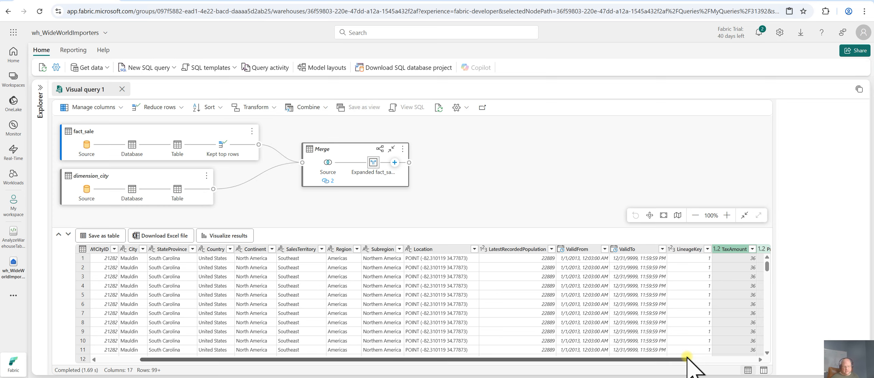
click(698, 359)
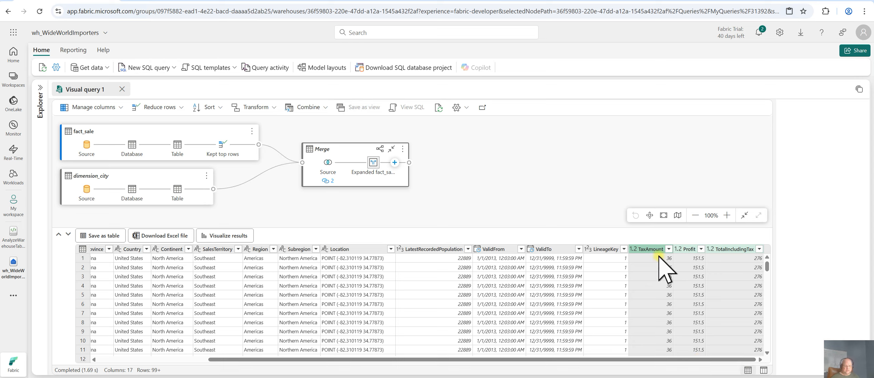
drag(695, 359, 293, 365)
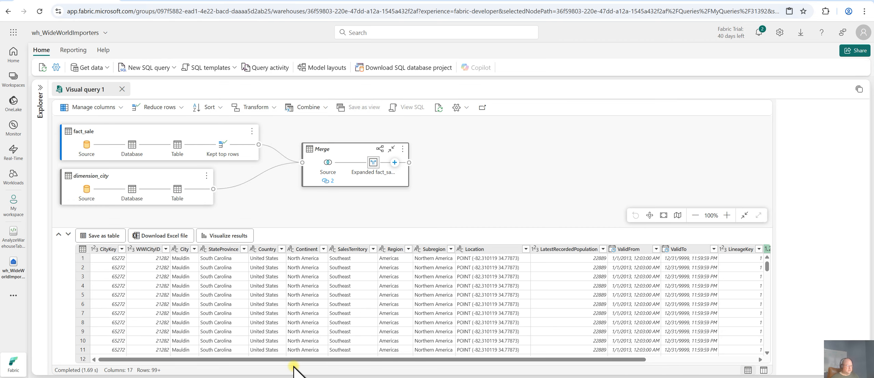
click(165, 0)
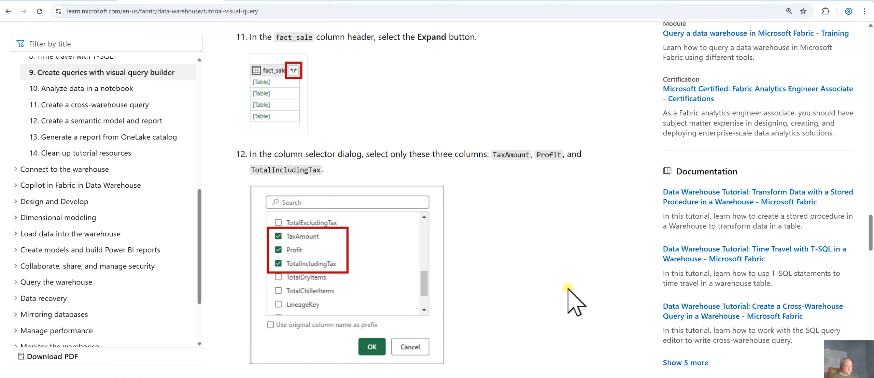
scroll(568, 288, down, 6)
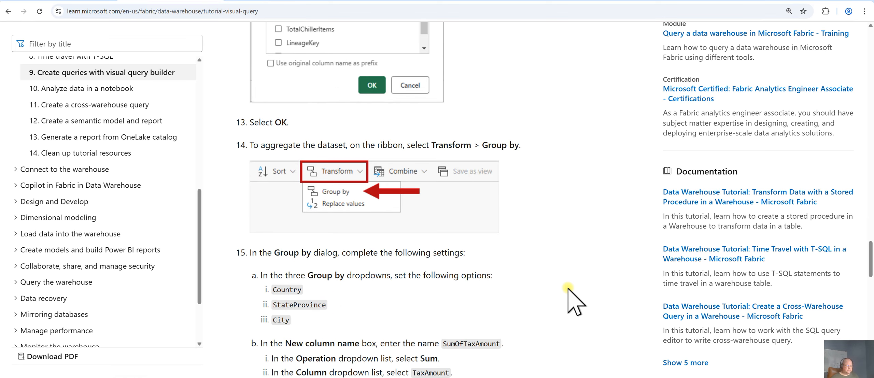
scroll(567, 288, down, 1)
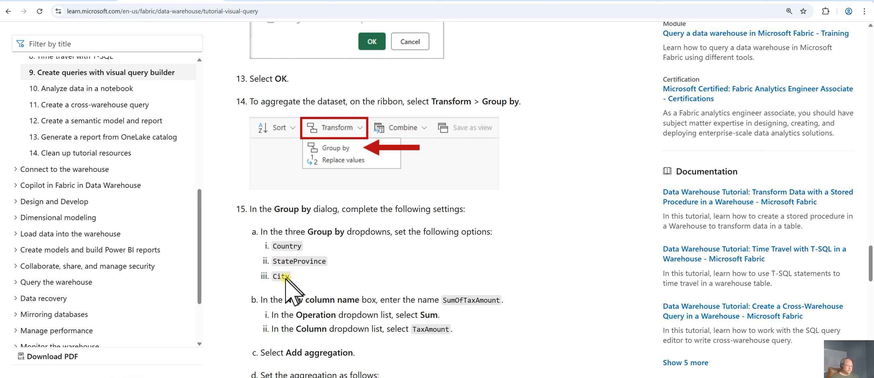
scroll(554, 297, down, 1)
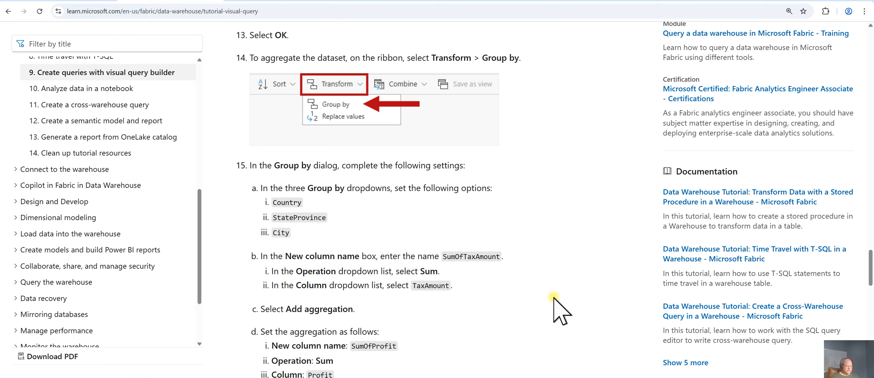
scroll(553, 296, down, 1)
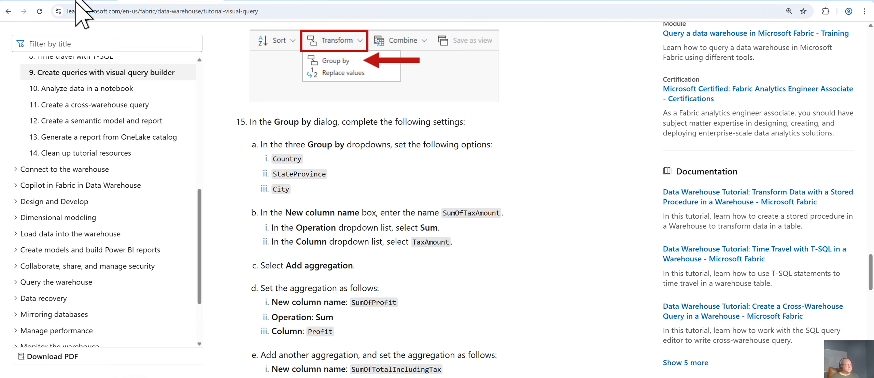
key(ctrl+Tab)
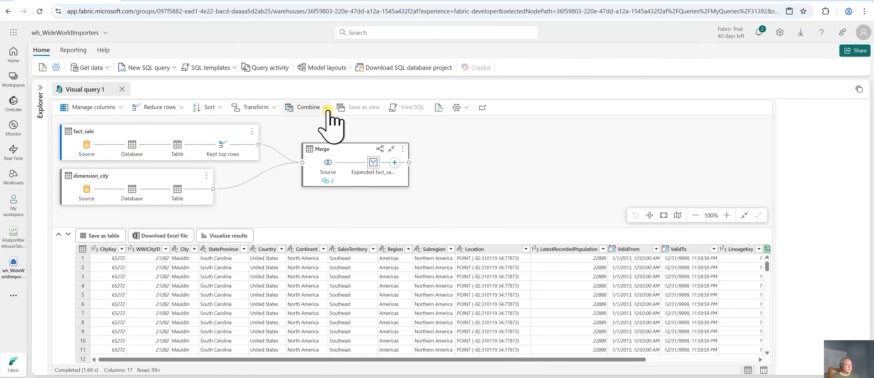
Open Group by and set the three grouping columns to Country, StateProvince and City
click(264, 108)
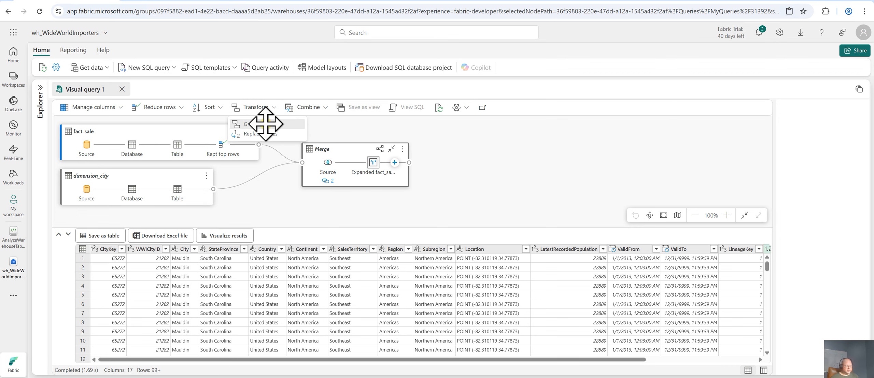
click(266, 124)
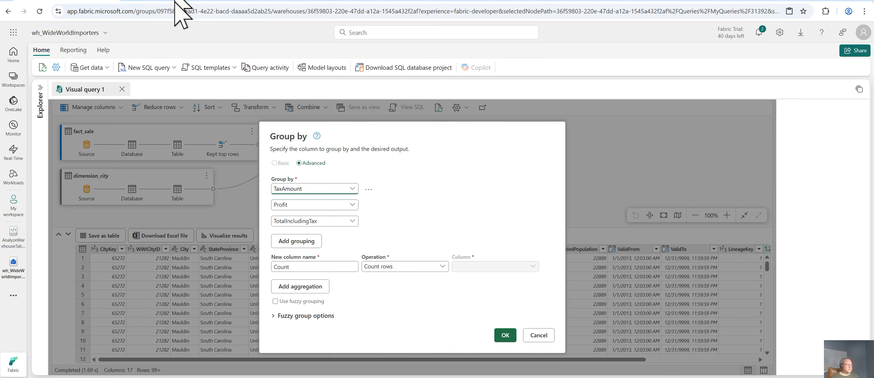
click(207, 1)
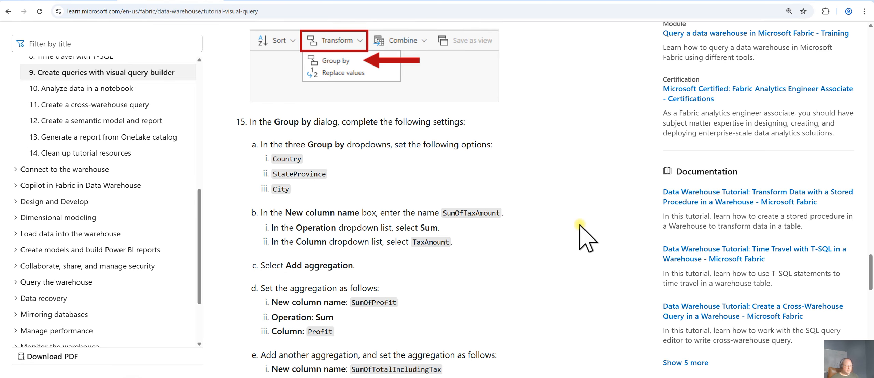
scroll(585, 226, down, 1)
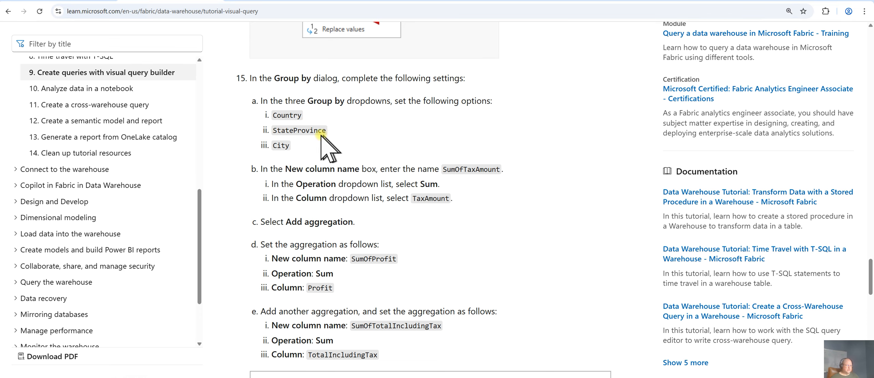
click(73, 1)
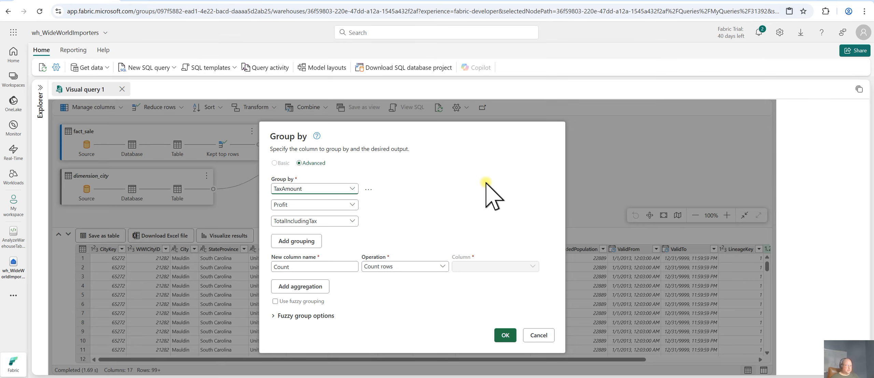
click(352, 189)
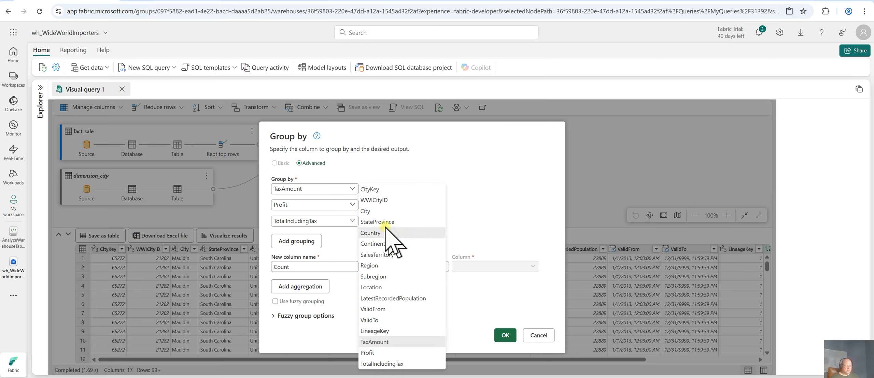
click(406, 233)
click(352, 204)
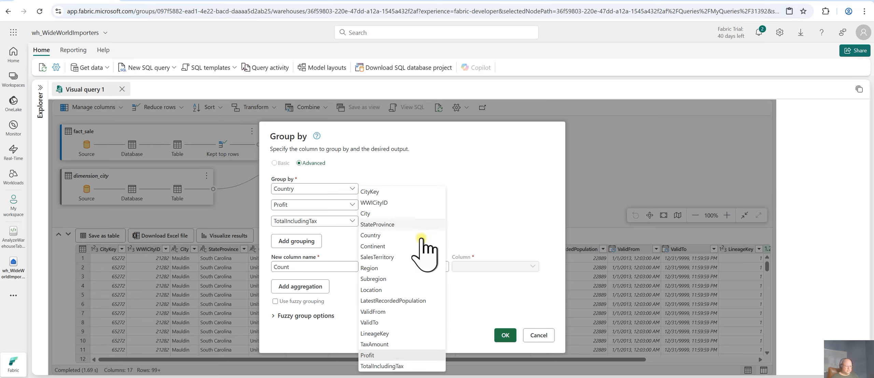
click(389, 224)
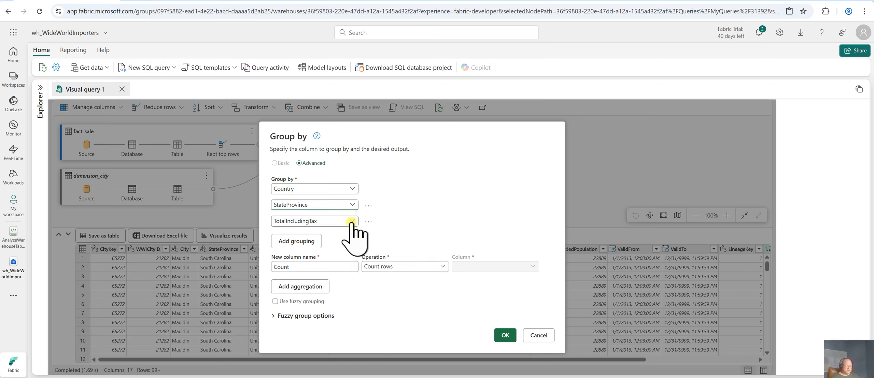
click(352, 221)
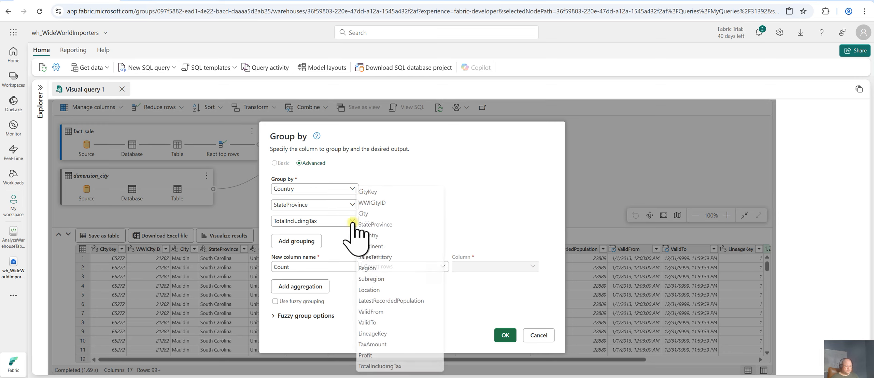
click(370, 213)
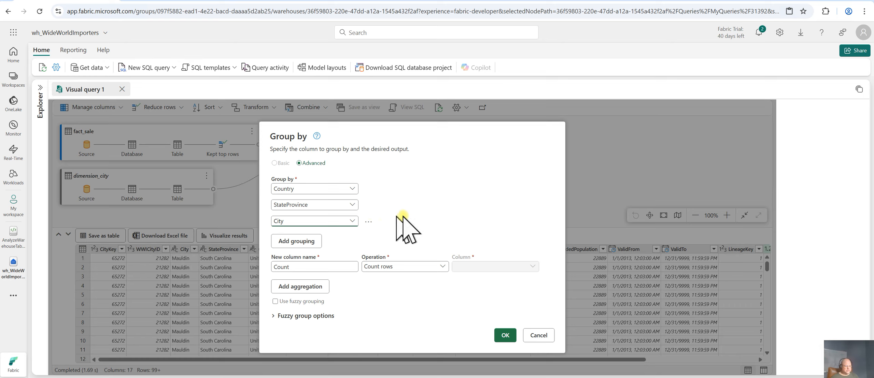
Set the first aggregation to a new column named SumOfTaxAmount using Sum on TaxAmount
click(331, 265)
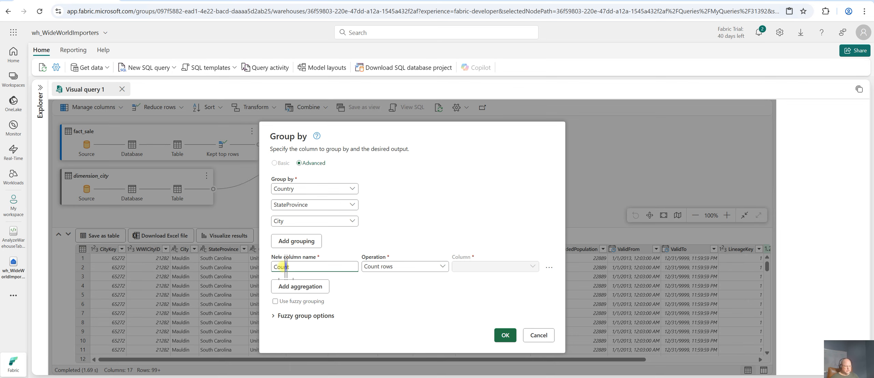
click(152, 1)
scroll(584, 275, down, 1)
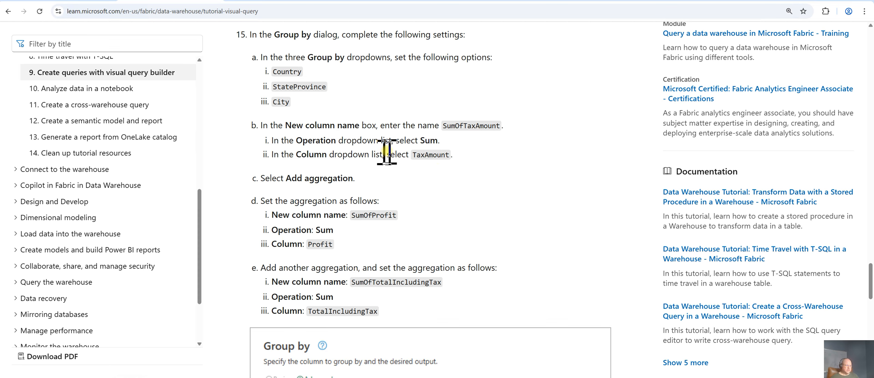
click(50, 1)
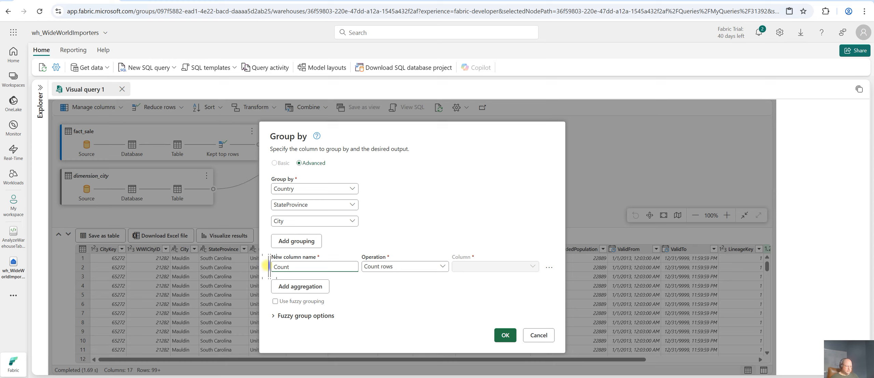
drag(269, 266, 332, 258)
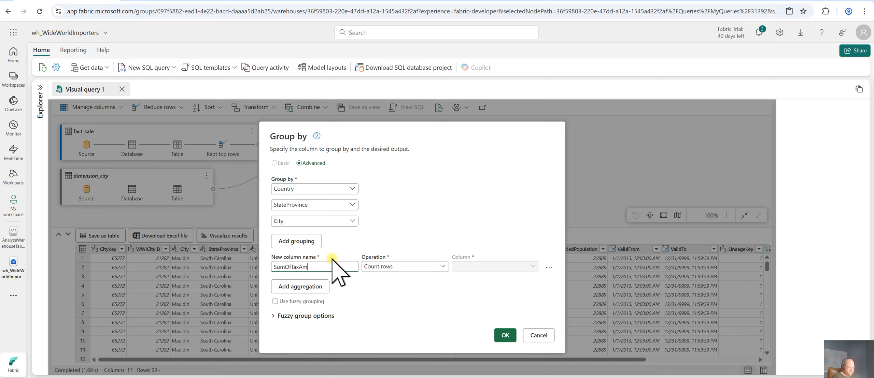
click(442, 267)
click(370, 158)
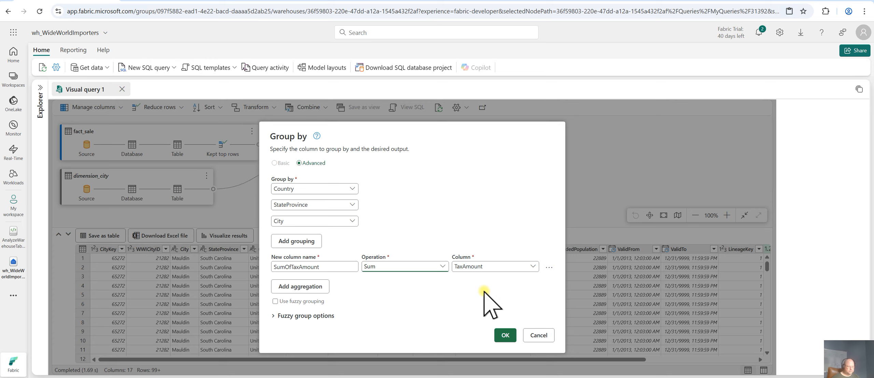
Add a second aggregation named SumOfProfit using Sum on the Profit column
click(324, 288)
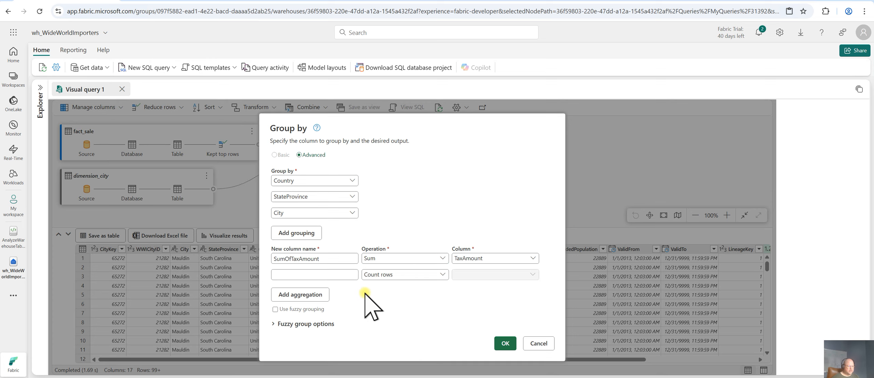
click(338, 275)
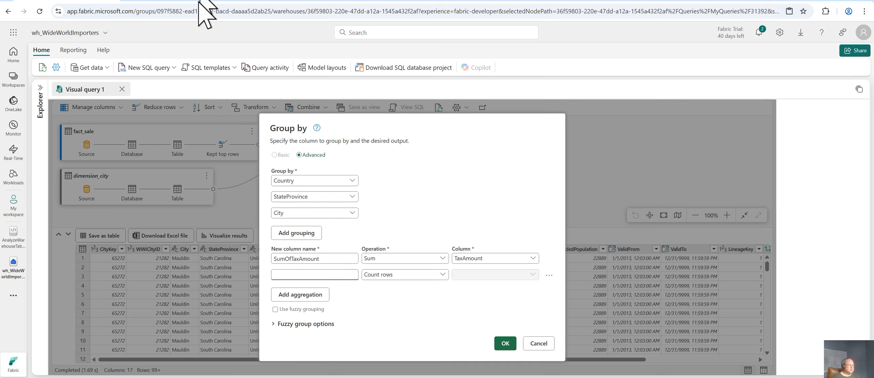
click(173, 0)
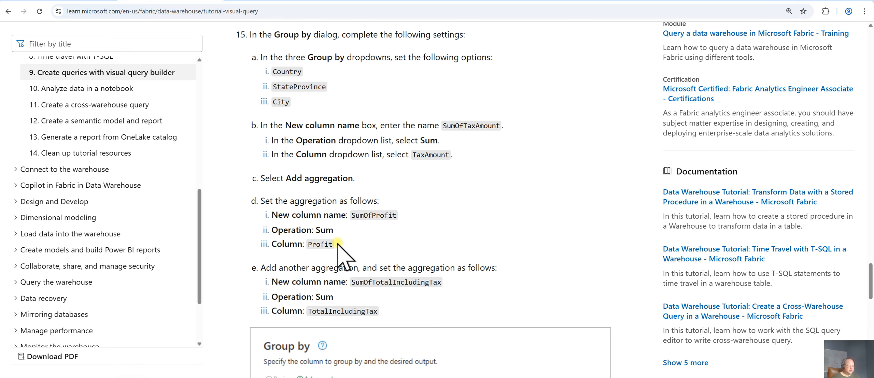
click(57, 1)
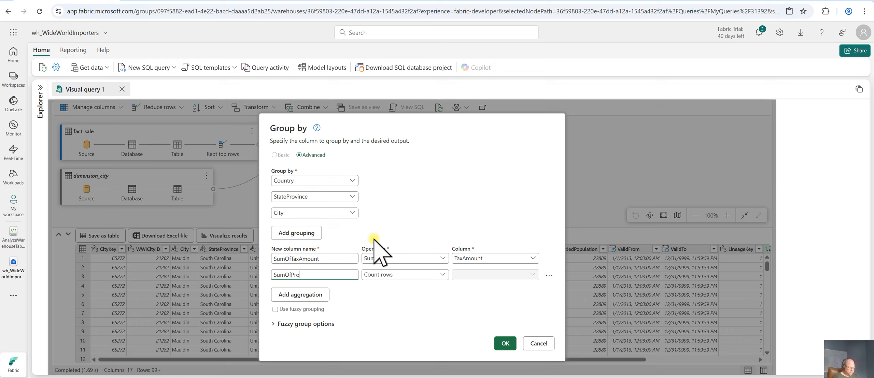
click(441, 275)
click(392, 167)
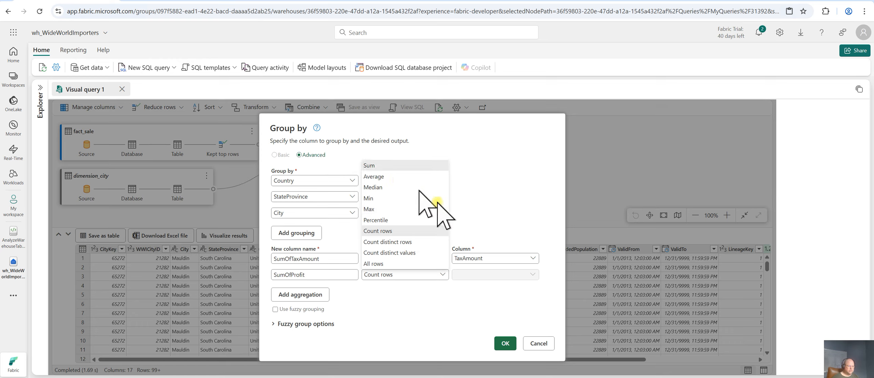
click(502, 277)
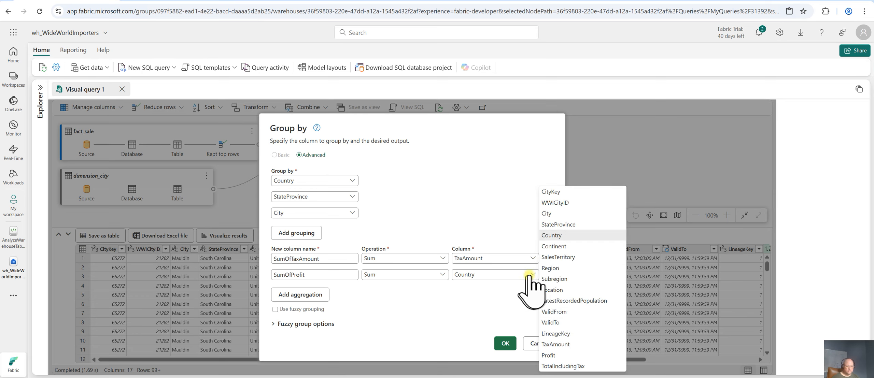
click(569, 355)
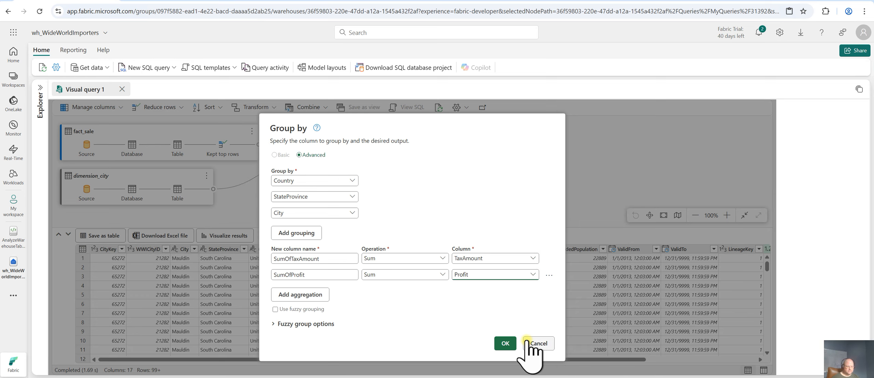
Add a third aggregation named SumOfTotalIncludingTax using Sum on the TotalIncludingTax column
click(324, 296)
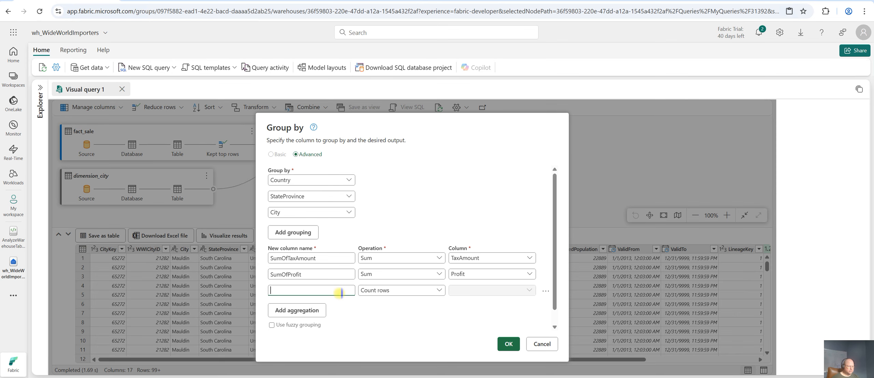
click(164, 0)
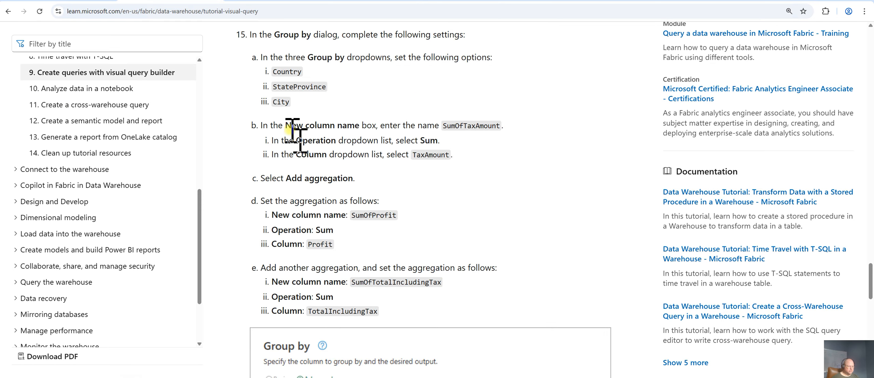
click(79, 1)
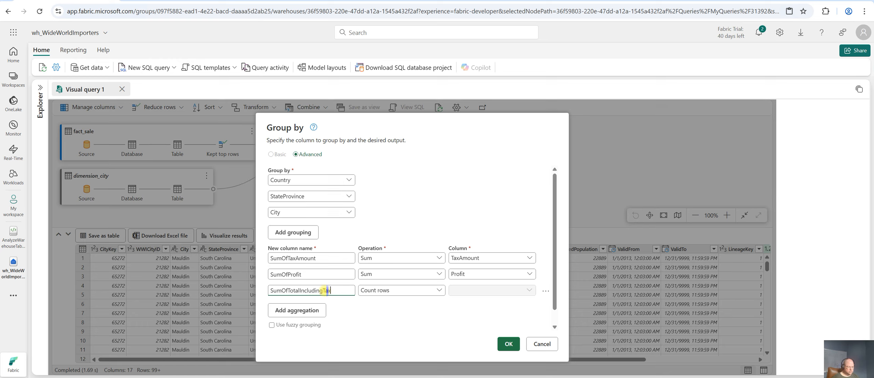
click(439, 290)
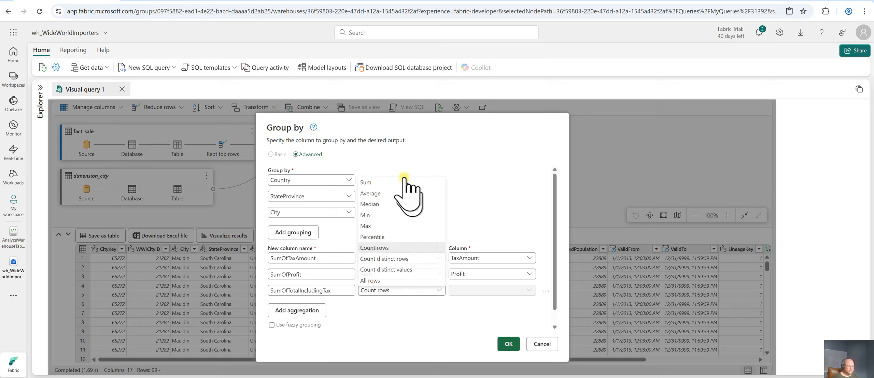
click(367, 181)
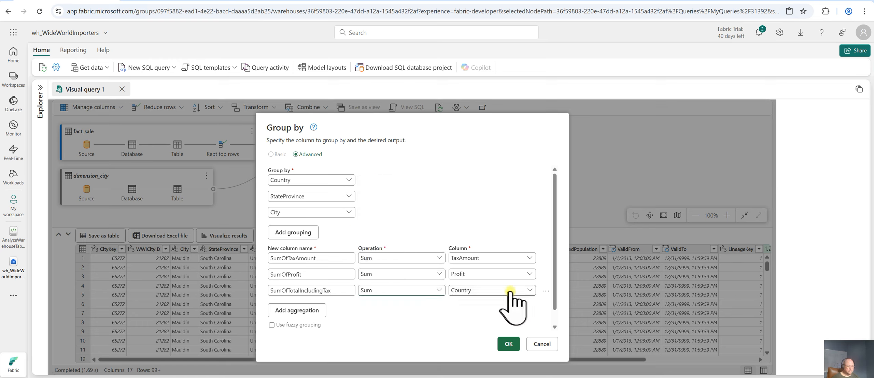
click(527, 290)
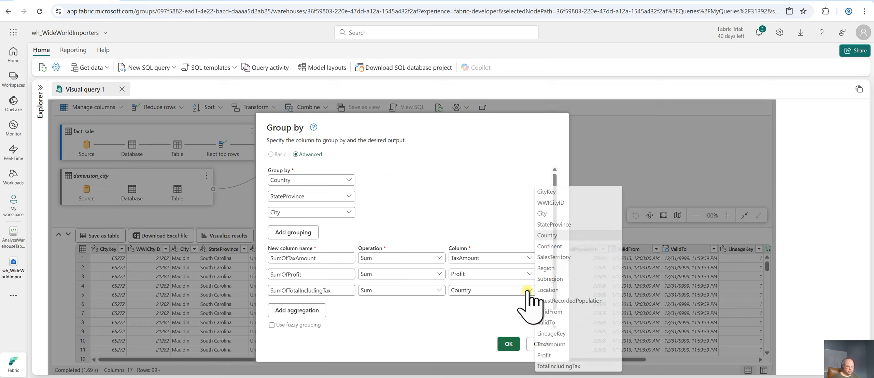
click(553, 366)
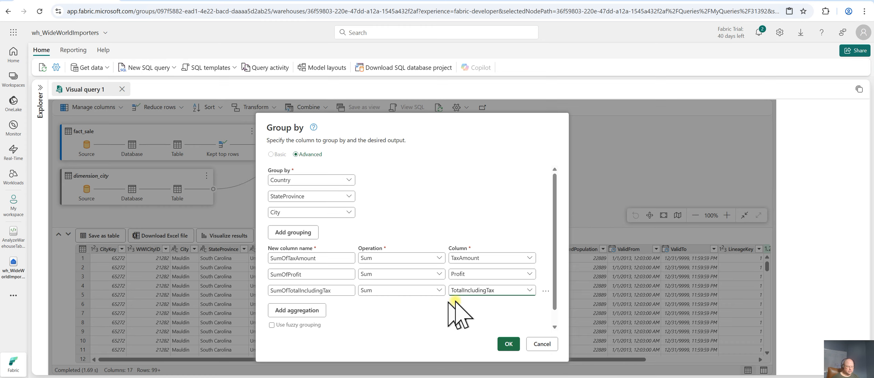
Compare the Group by settings with the tutorial's example dialog, then apply the grouping
scroll(562, 331, down, 1)
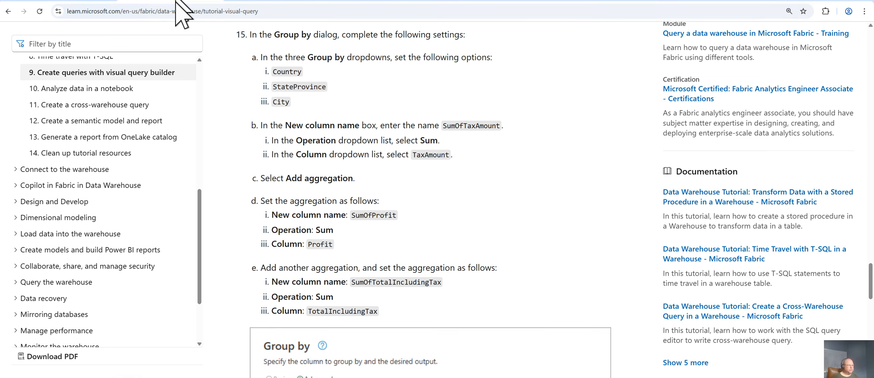
click(176, 0)
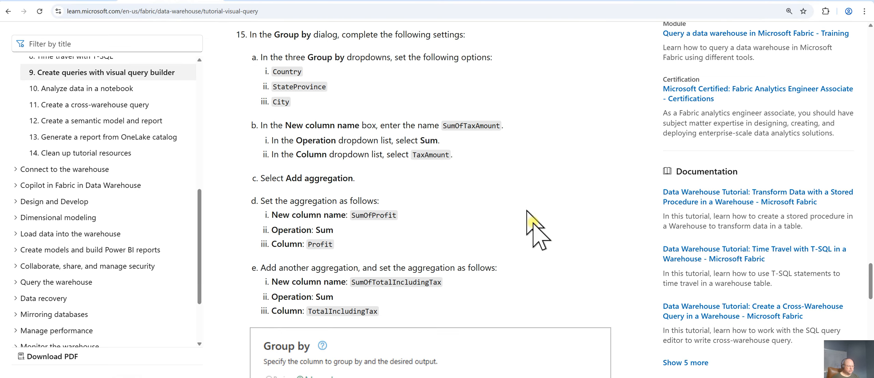
scroll(584, 281, down, 5)
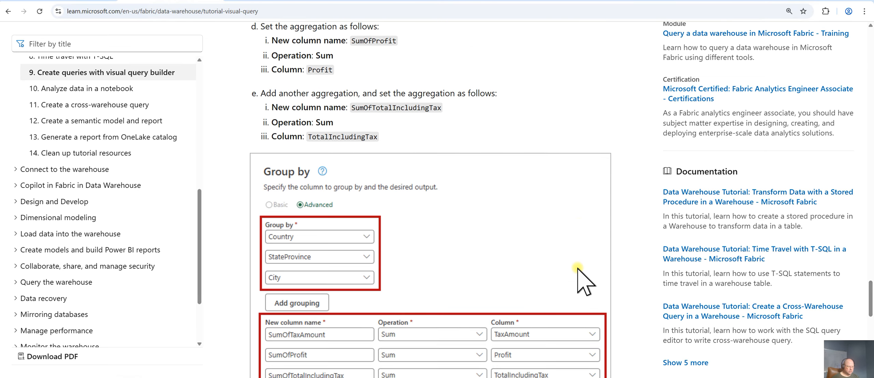
scroll(621, 279, down, 1)
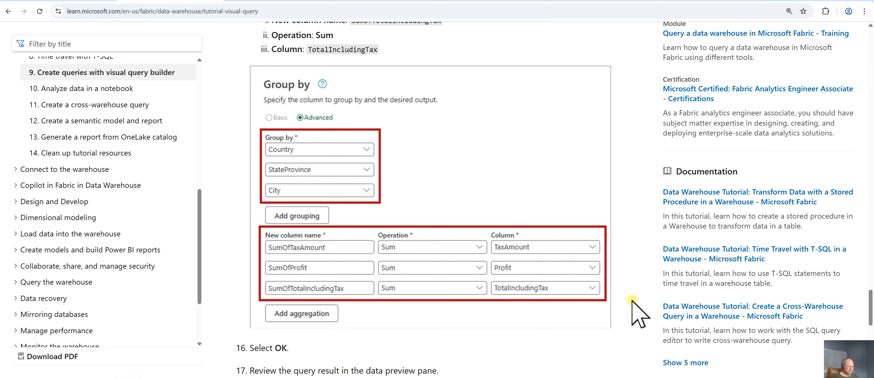
scroll(631, 300, down, 5)
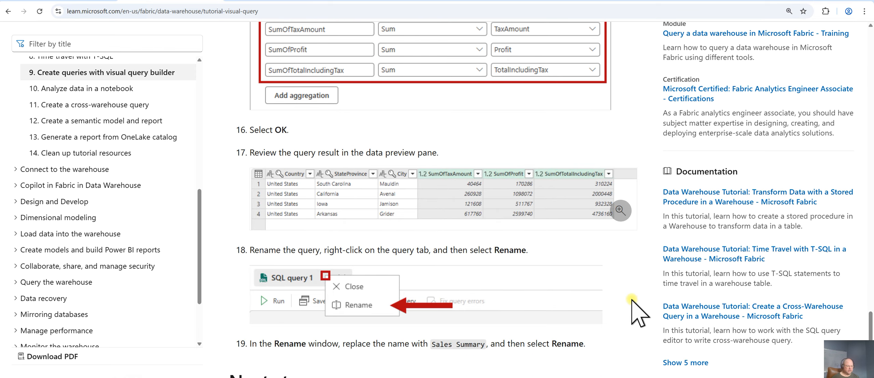
scroll(631, 301, down, 1)
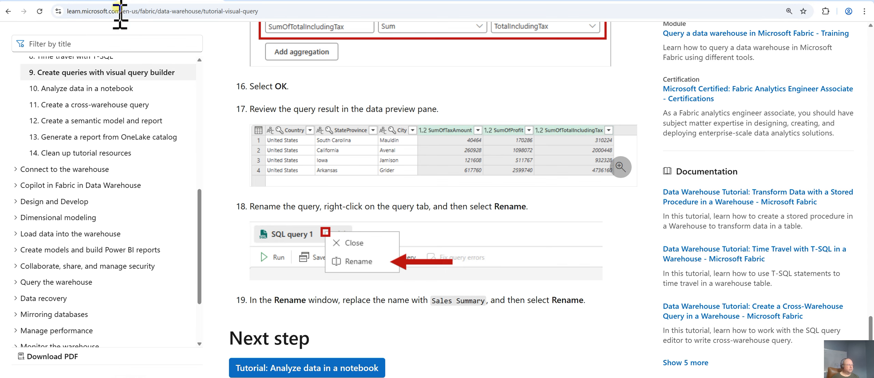
click(82, 1)
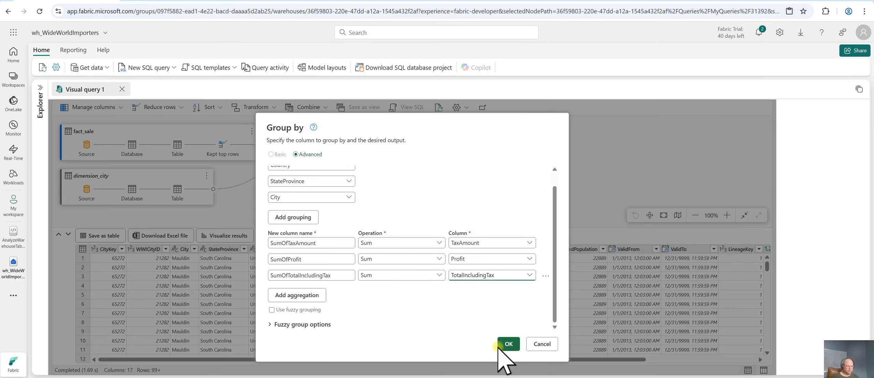
click(503, 368)
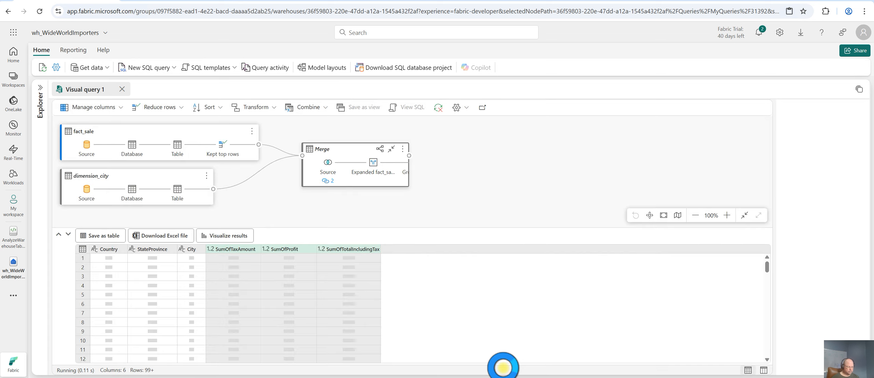
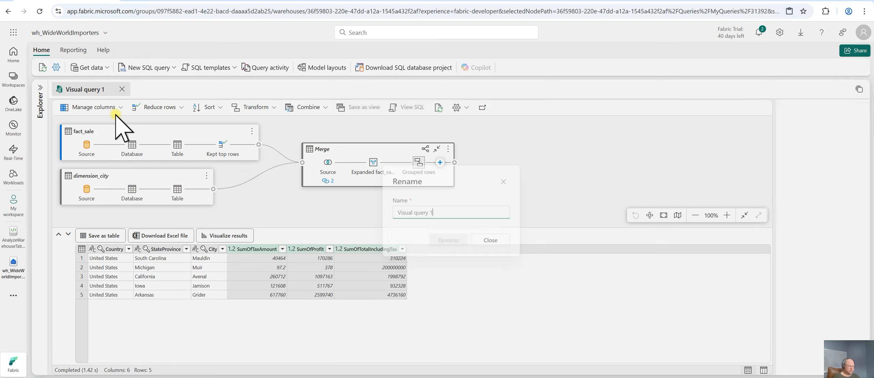
Rename the visual query to Sales Summary
key(BackSpace)
key(BackSpace)
key(BackSpace)
key(BackSpace)
key(BackSpace)
key(BackSpace)
key(BackSpace)
key(BackSpace)
key(BackSpace)
key(BackSpace)
key(BackSpace)
key(BackSpace)
key(BackSpace)
key(BackSpace)
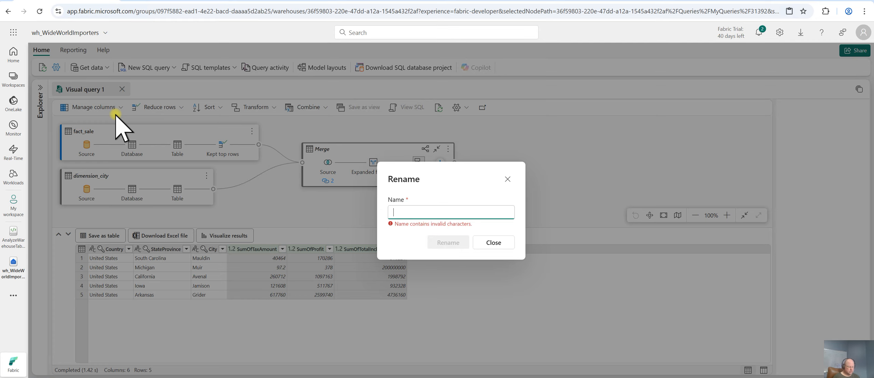
text(Sales Summary)
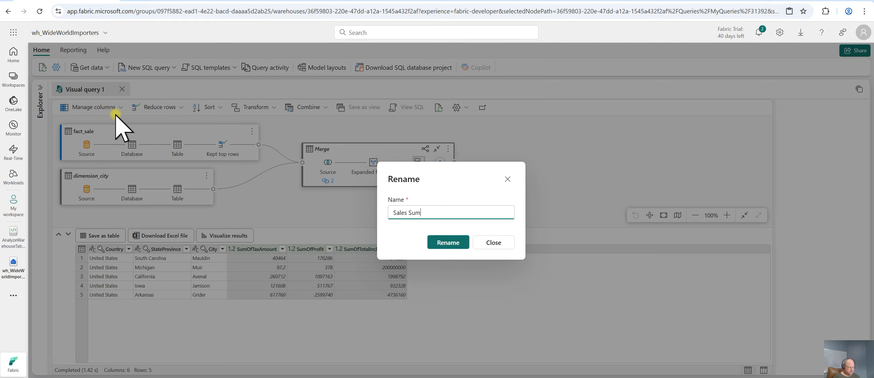
click(447, 243)
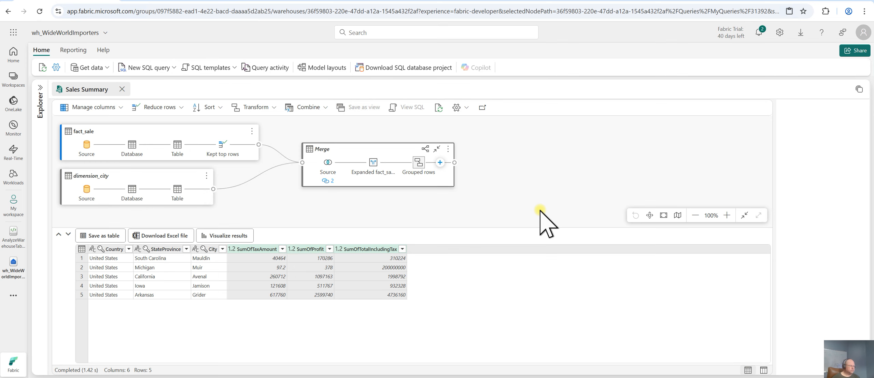
Check the tutorial's rename instructions and locate Sales Summary among My queries in the explorer
click(194, 1)
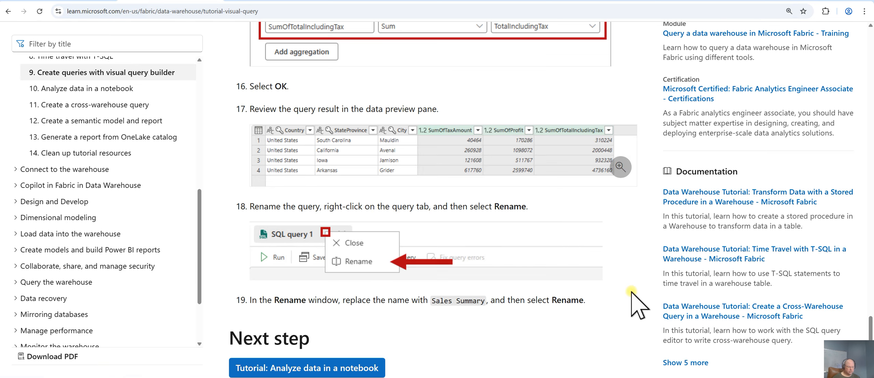
scroll(631, 292, down, 1)
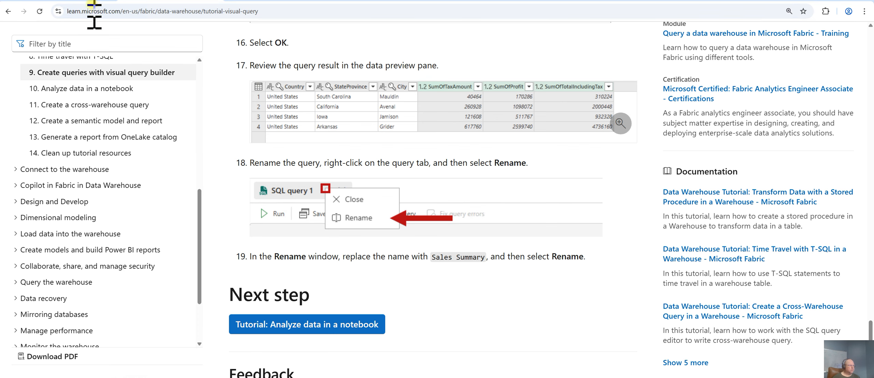
click(82, 1)
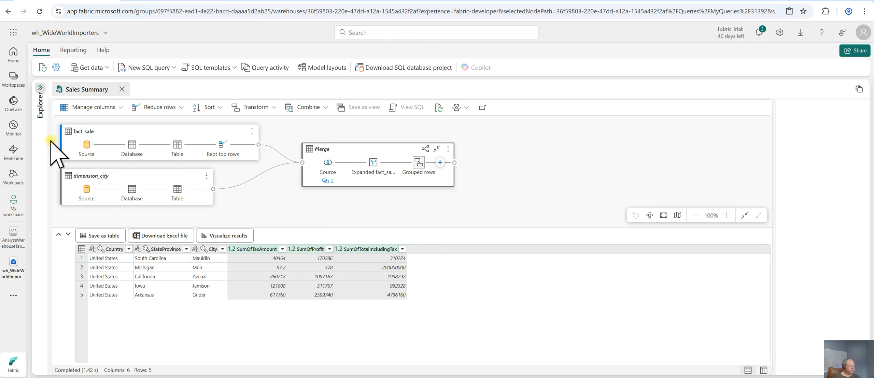
click(137, 236)
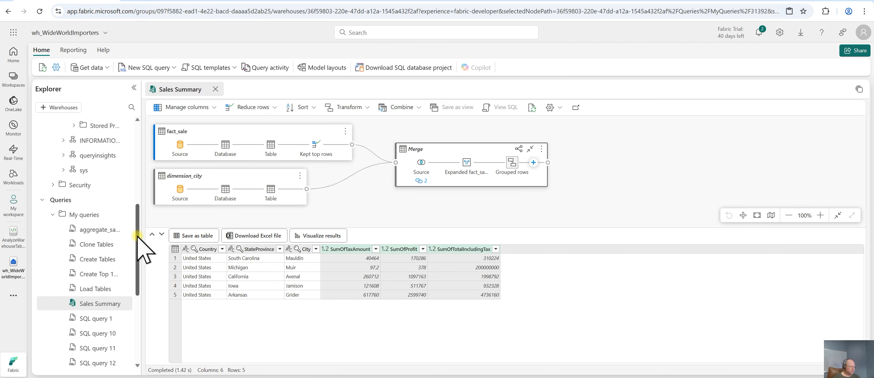
scroll(138, 227, down, 2)
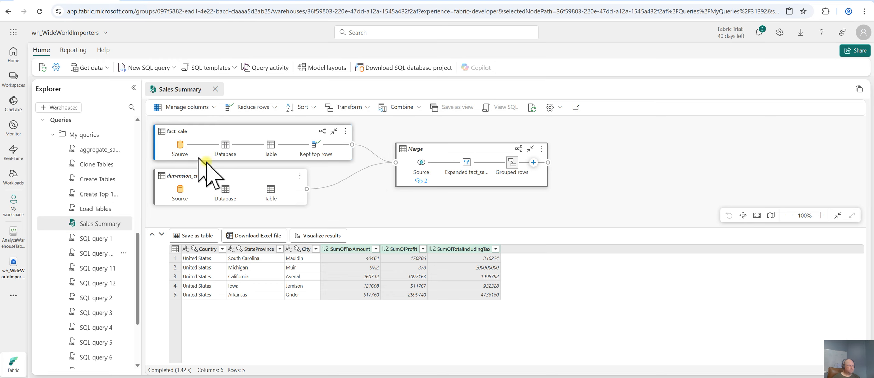
Read the tutorial's next section on creating a T-SQL notebook
click(152, 1)
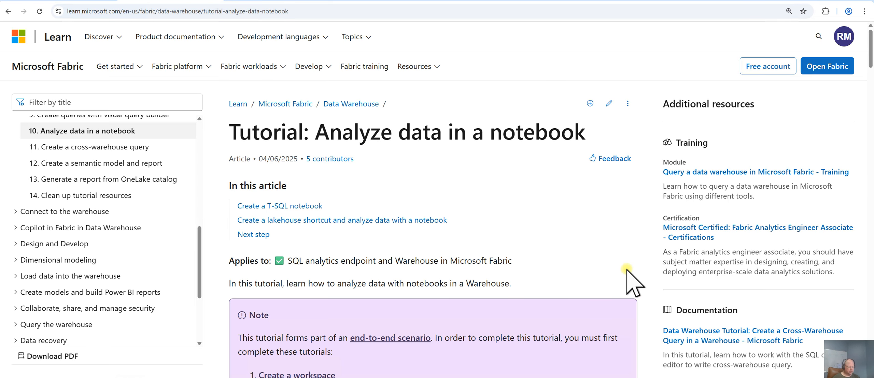
scroll(631, 268, down, 5)
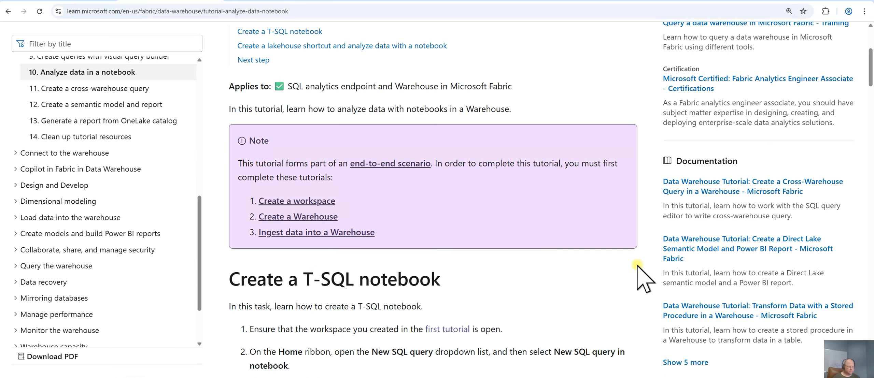
scroll(637, 264, down, 7)
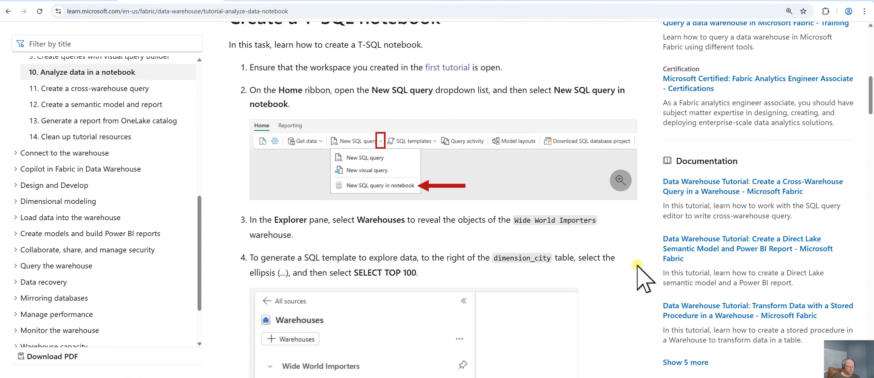
scroll(637, 265, down, 2)
scroll(641, 278, up, 1)
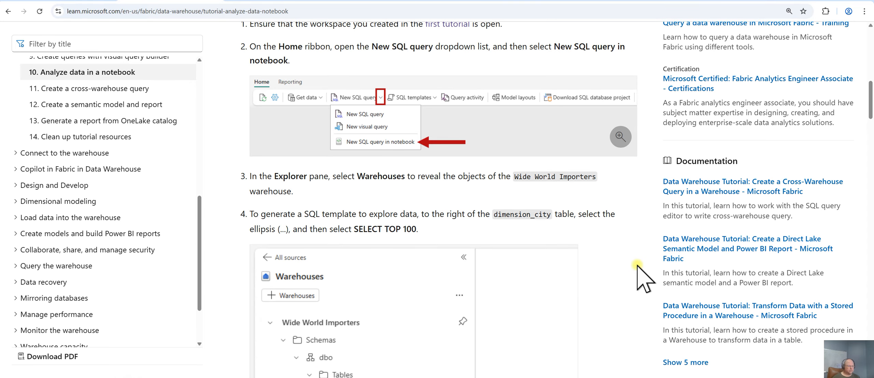
scroll(636, 266, up, 1)
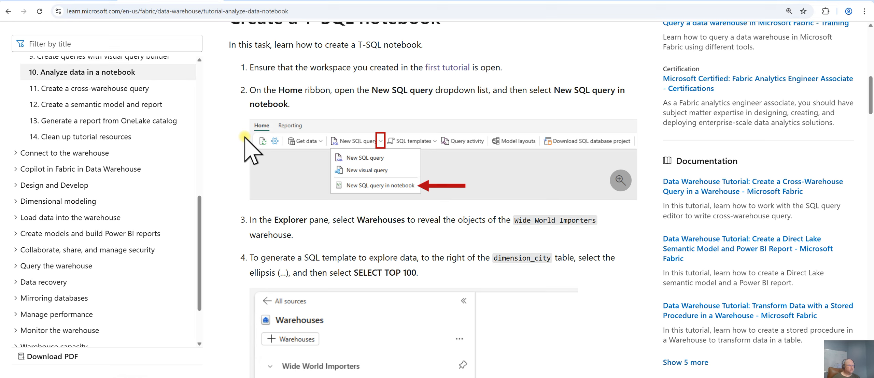
key(ctrl+shift+Tab)
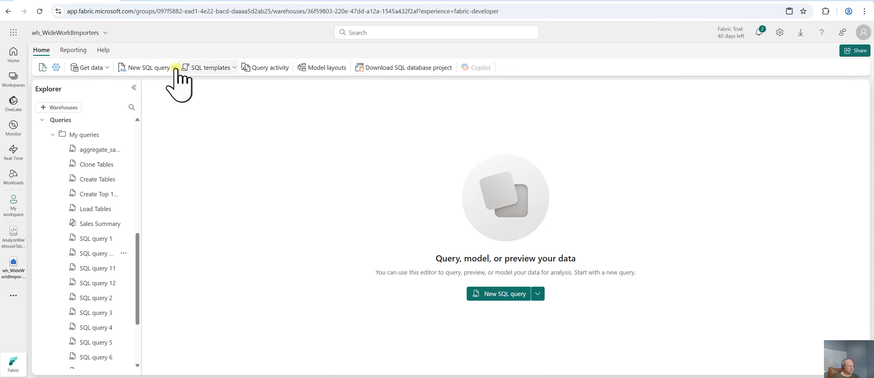
Create a new SQL query in notebook from the warehouse
click(174, 67)
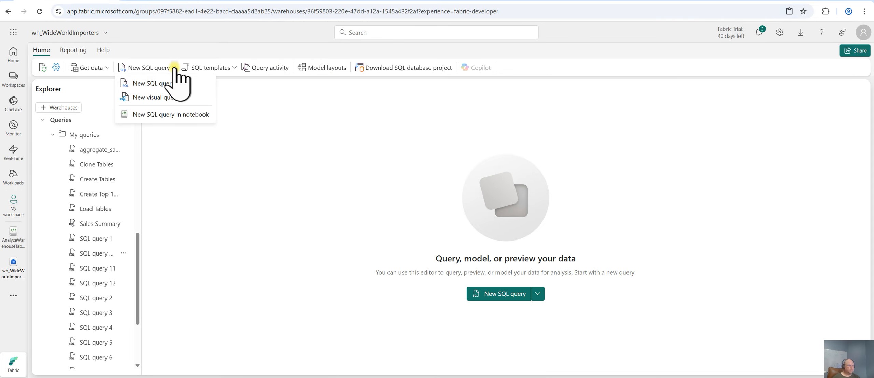
click(162, 116)
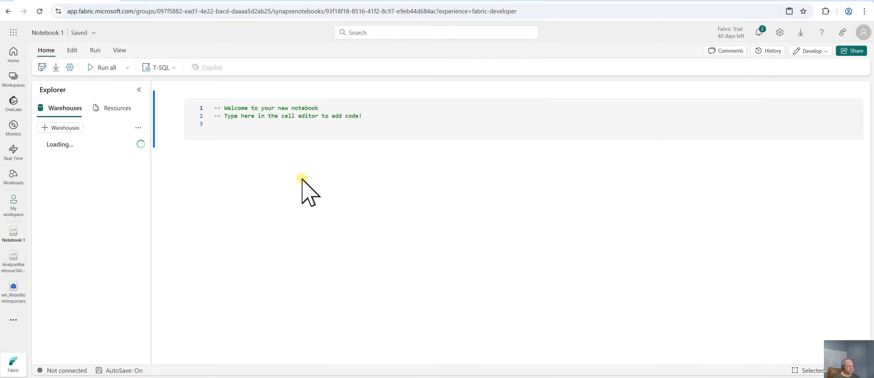
click(238, 90)
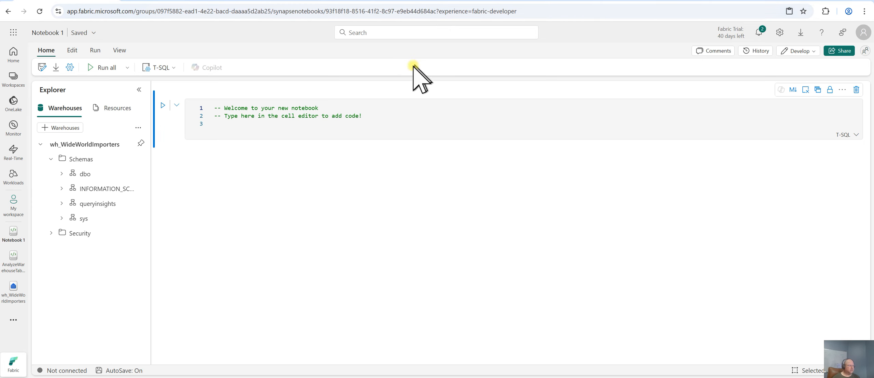
Read the tutorial's instructions for generating and running a SELECT TOP 100 template on dimension_city
key(ctrl+Tab)
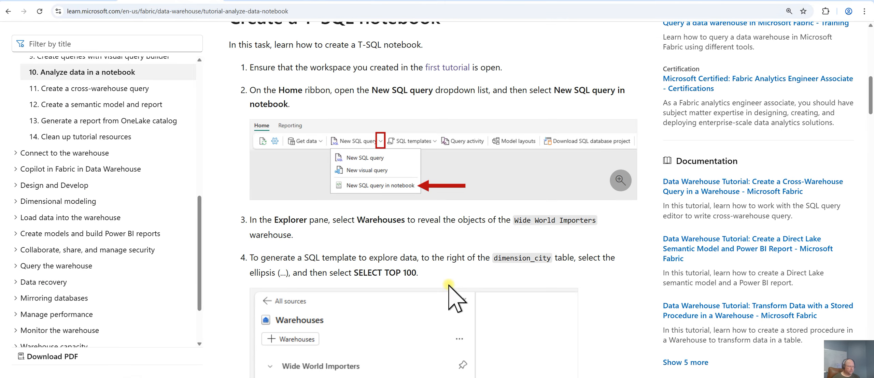
scroll(621, 306, down, 2)
scroll(621, 307, down, 2)
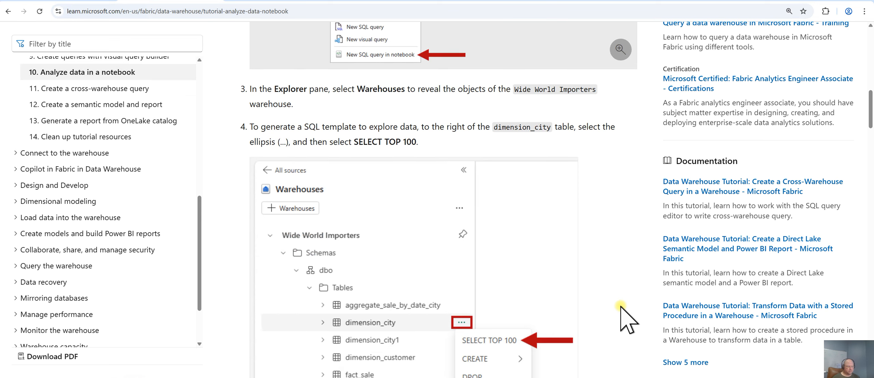
scroll(620, 306, up, 1)
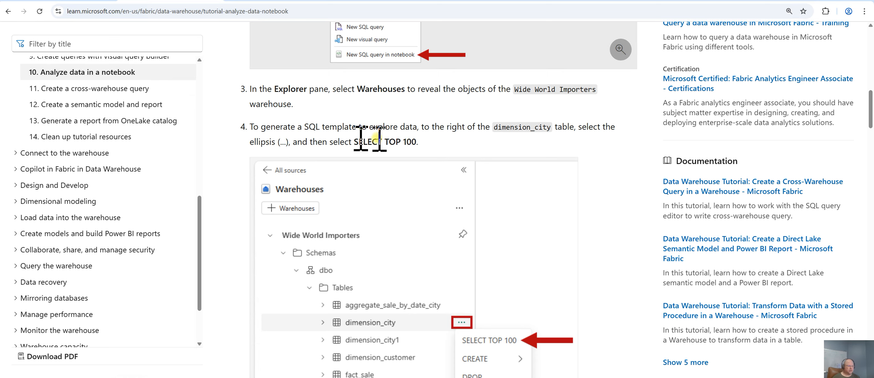
scroll(604, 296, down, 2)
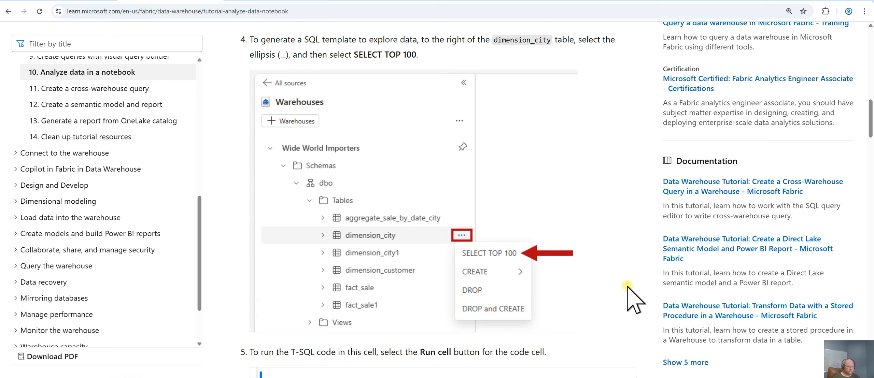
scroll(628, 288, down, 1)
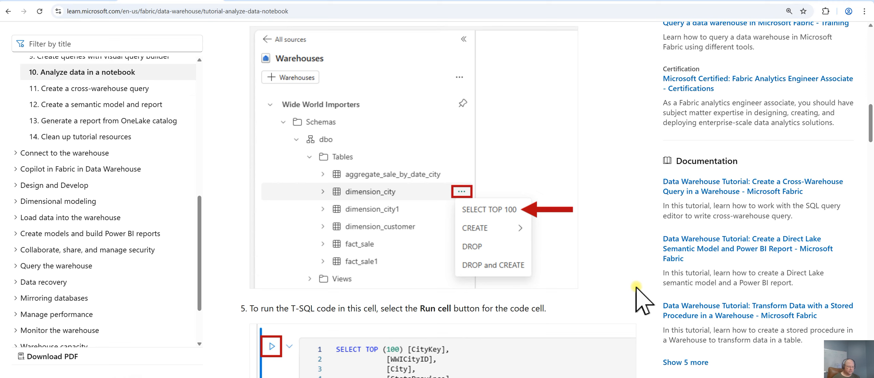
scroll(630, 293, down, 4)
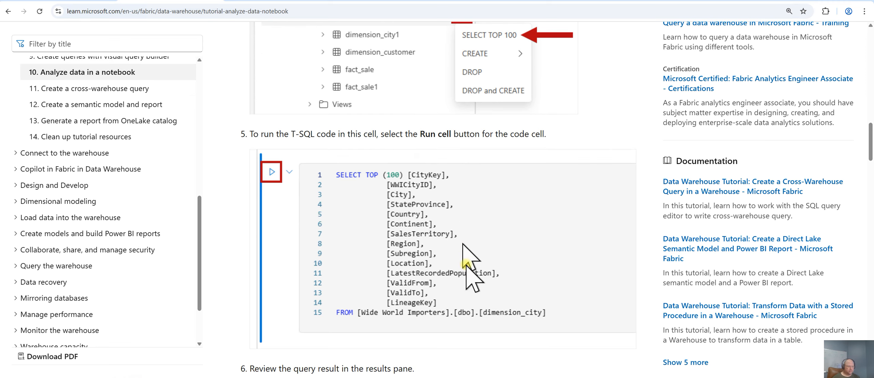
scroll(642, 310, down, 2)
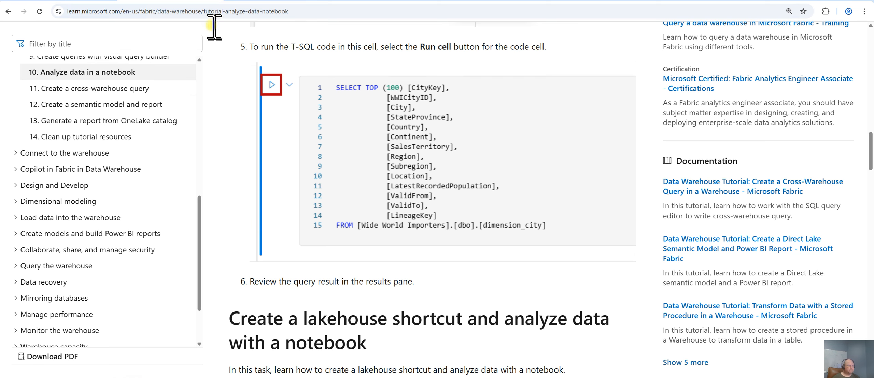
click(79, 0)
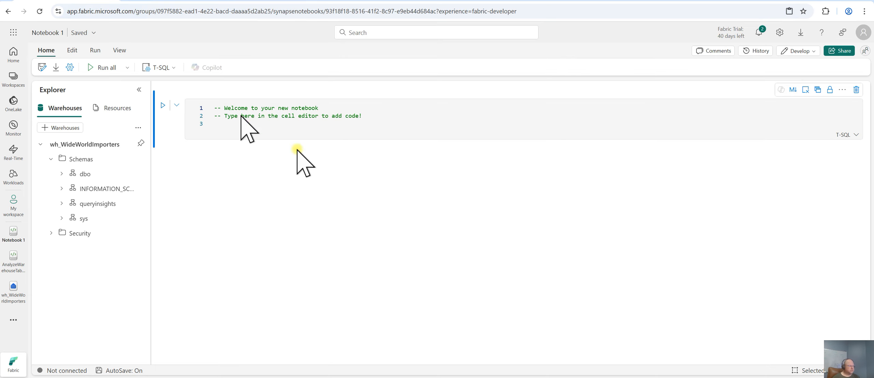
Generate a SELECT TOP 100 script for the dimension_city table under dbo Tables in the notebook
click(62, 173)
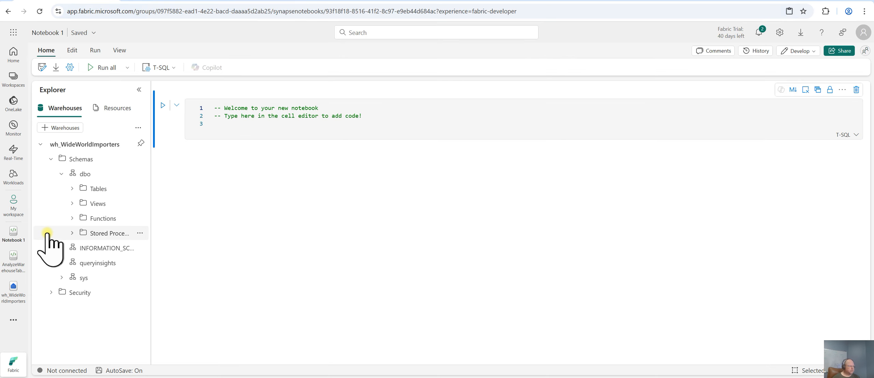
click(72, 189)
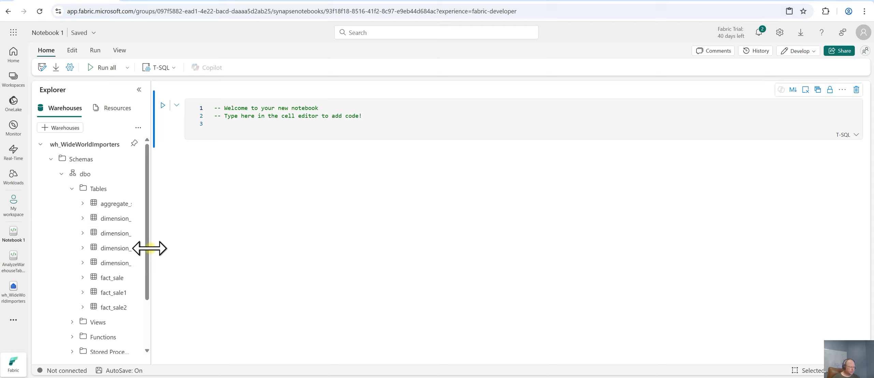
drag(150, 248, 208, 245)
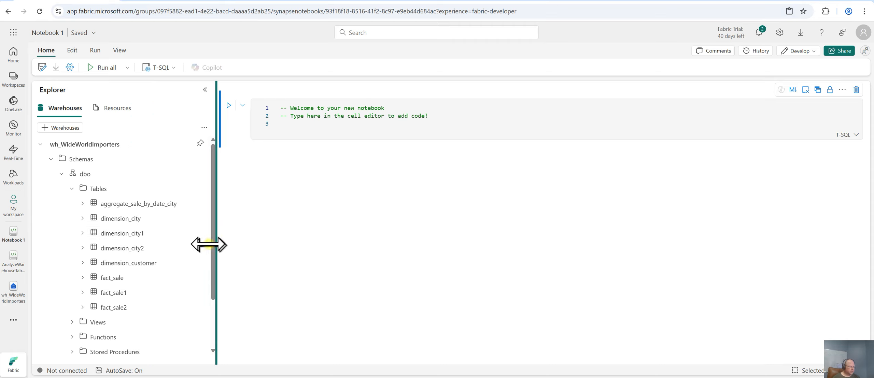
click(200, 219)
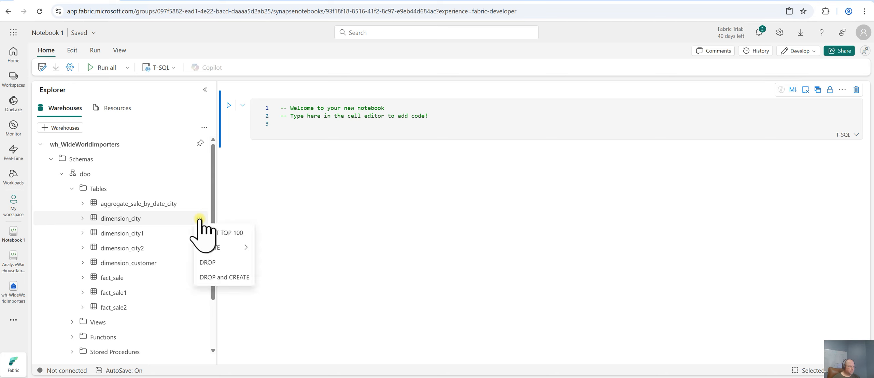
click(228, 234)
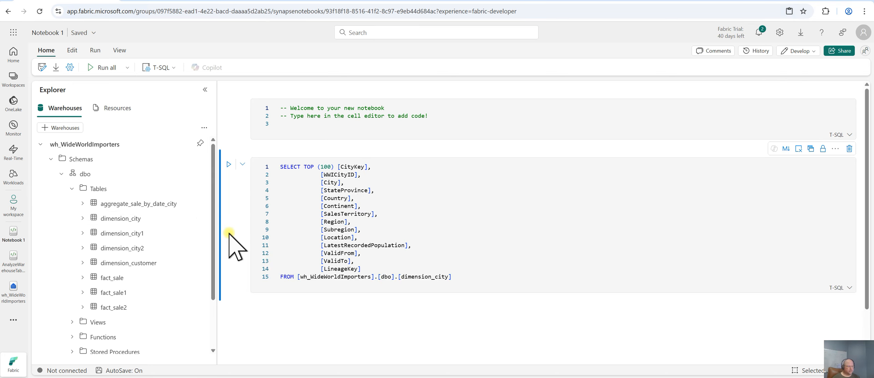
Run the SELECT TOP 100 cell and scroll through the dimension_city results
click(228, 164)
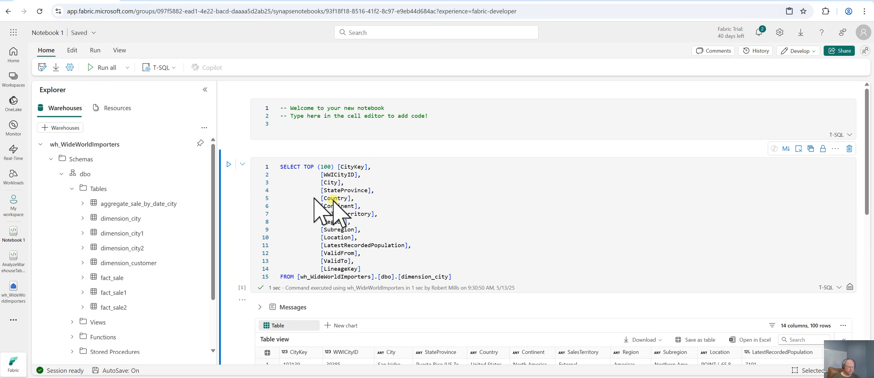
scroll(867, 239, down, 7)
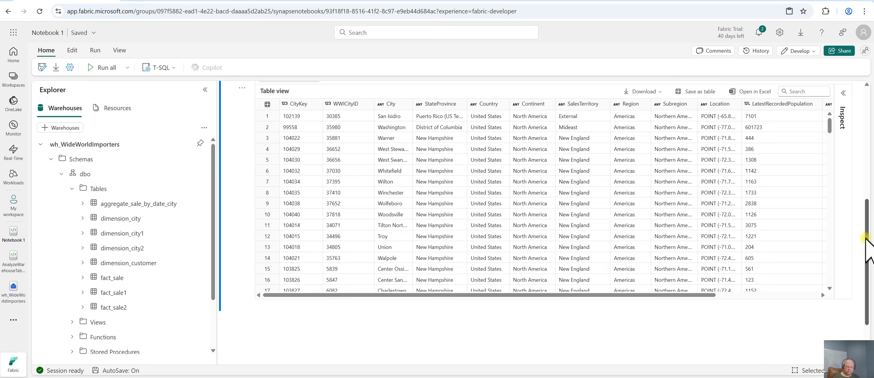
scroll(866, 239, up, 2)
scroll(870, 222, up, 1)
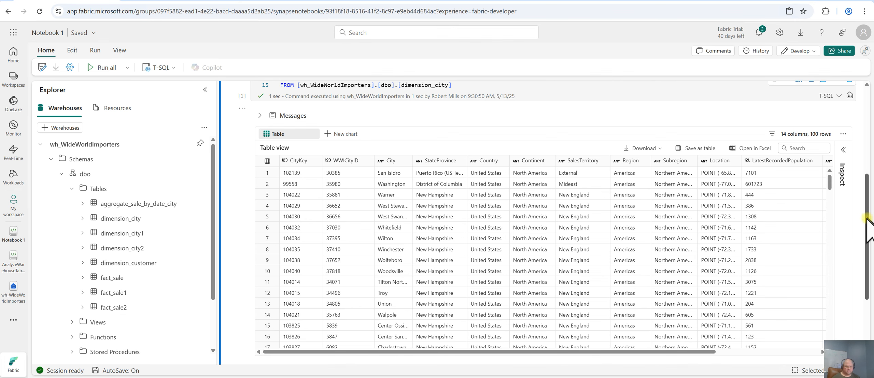
click(740, 352)
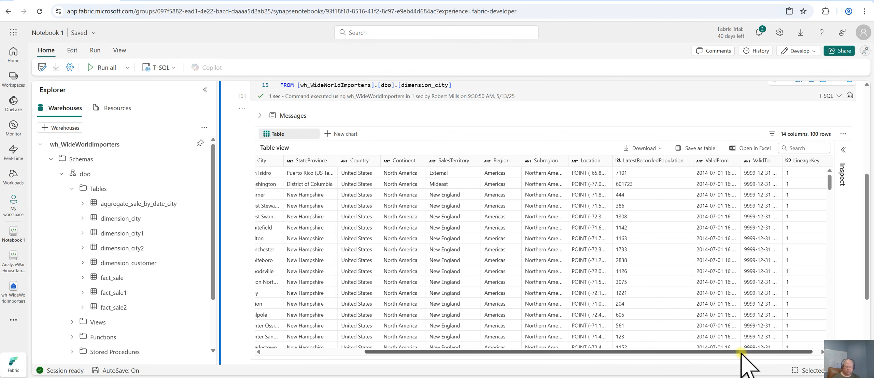
drag(595, 353, 494, 352)
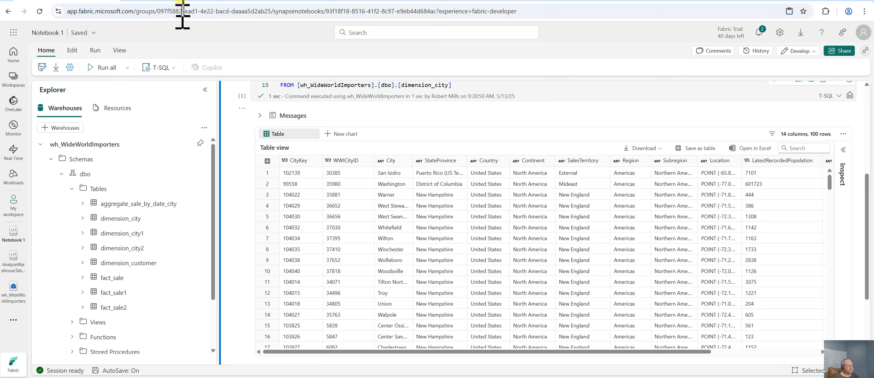
Read the tutorial's instructions for creating a lakehouse shortcut and analyzing data with a notebook
click(176, 1)
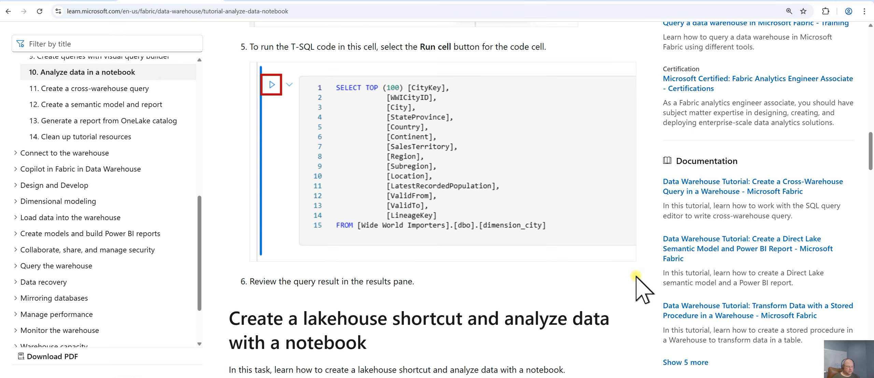
scroll(637, 277, down, 5)
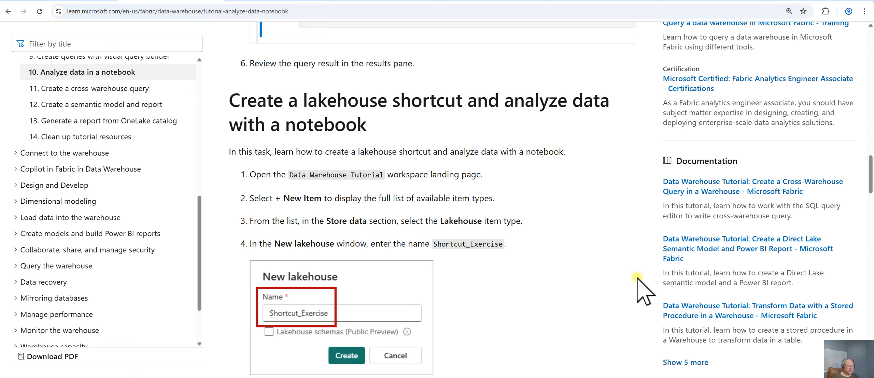
scroll(636, 277, down, 1)
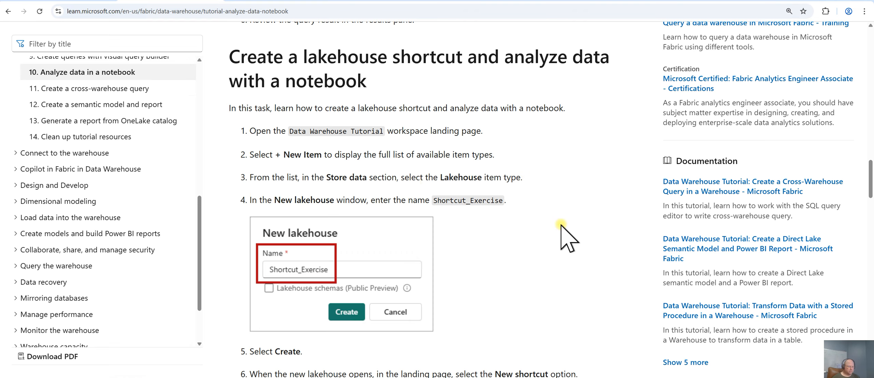
scroll(631, 273, down, 2)
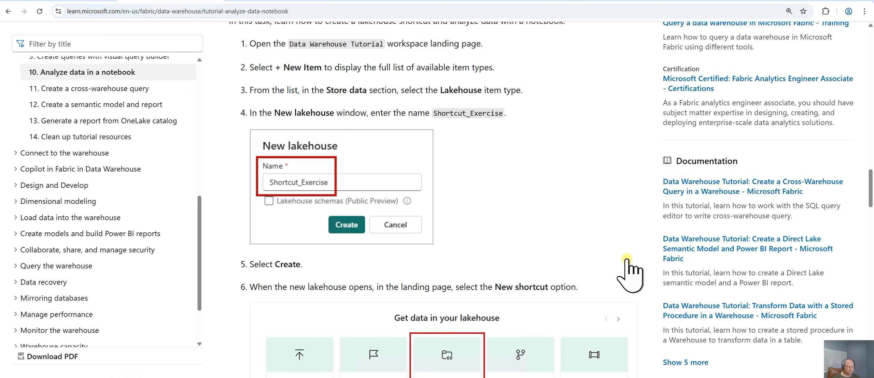
scroll(629, 273, down, 2)
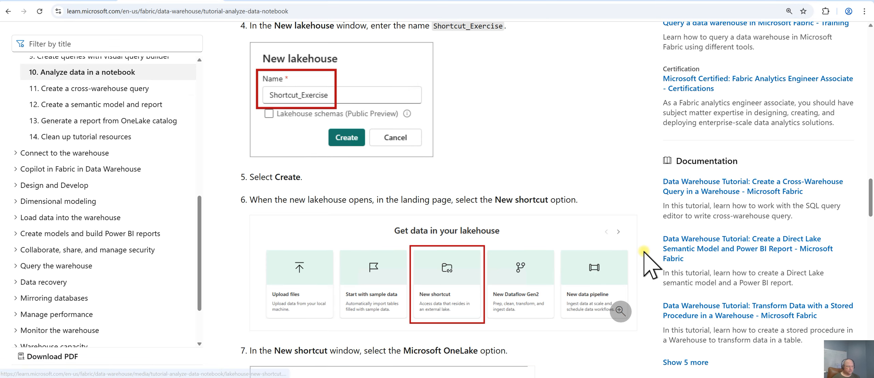
scroll(598, 264, up, 1)
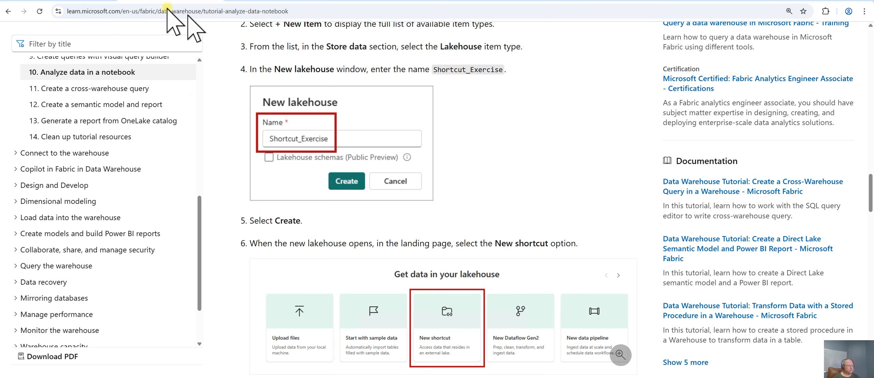
click(48, 0)
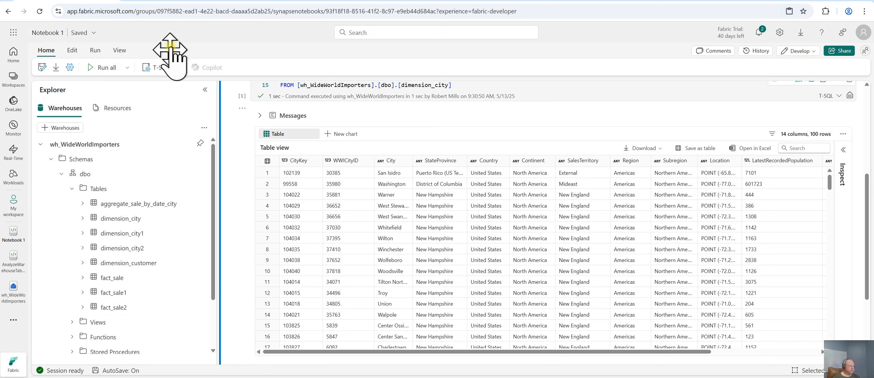
click(180, 0)
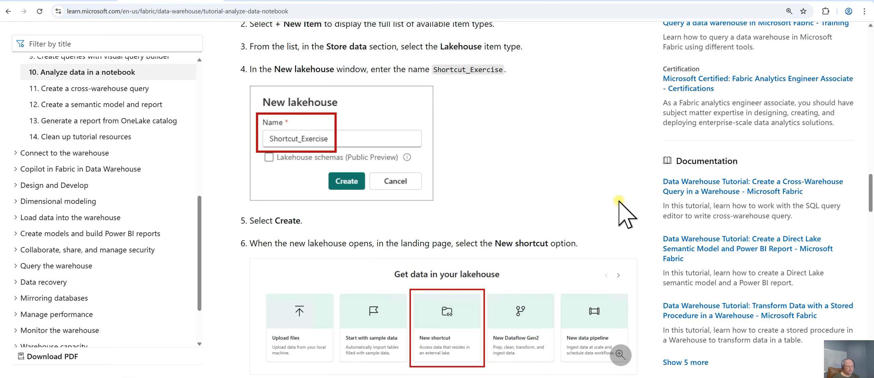
scroll(621, 201, up, 2)
scroll(626, 205, up, 1)
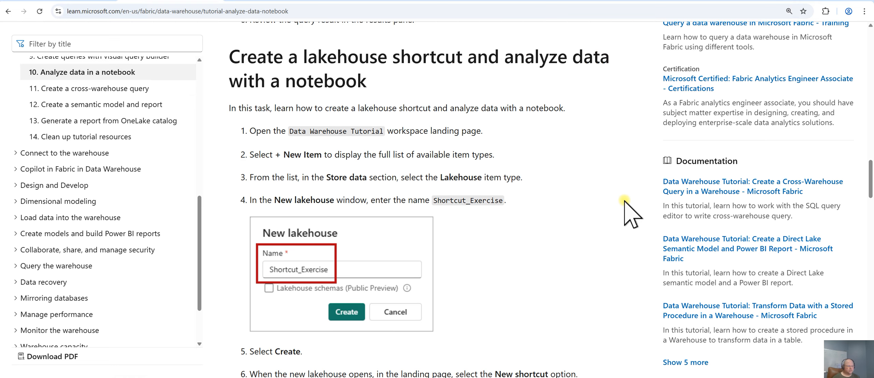
scroll(628, 212, down, 1)
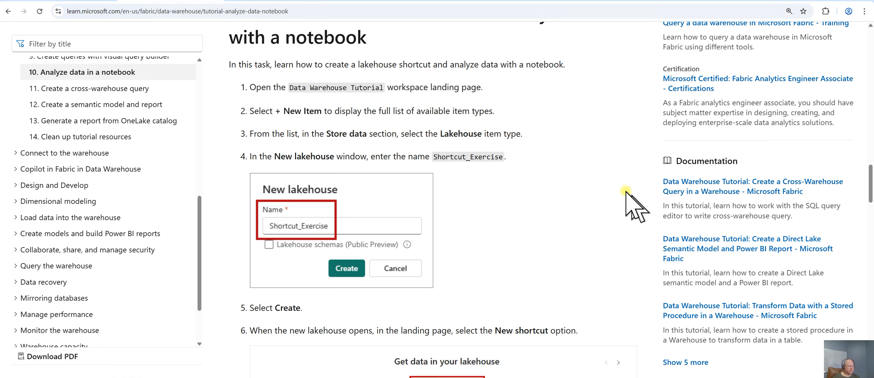
Create a new lakehouse named Shortcut_Exercise in My workspace
click(68, 1)
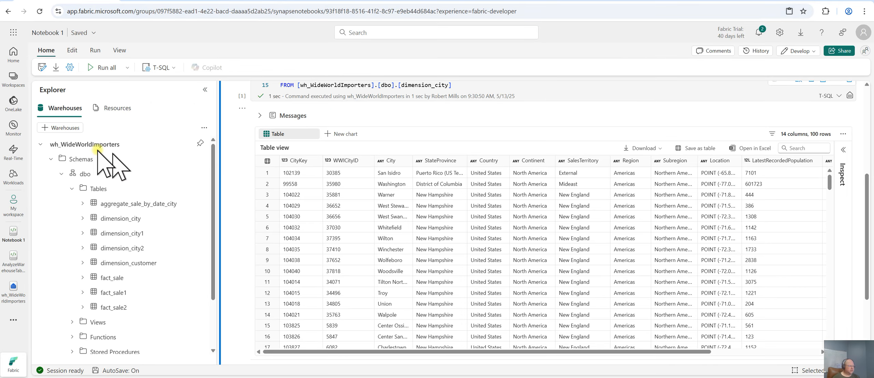
click(14, 199)
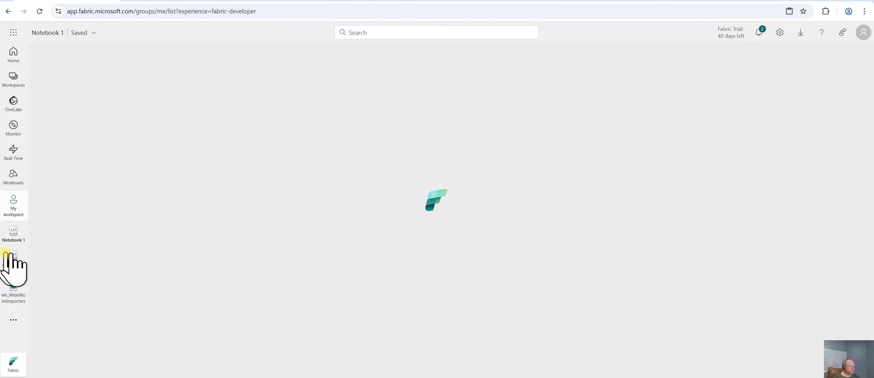
click(65, 73)
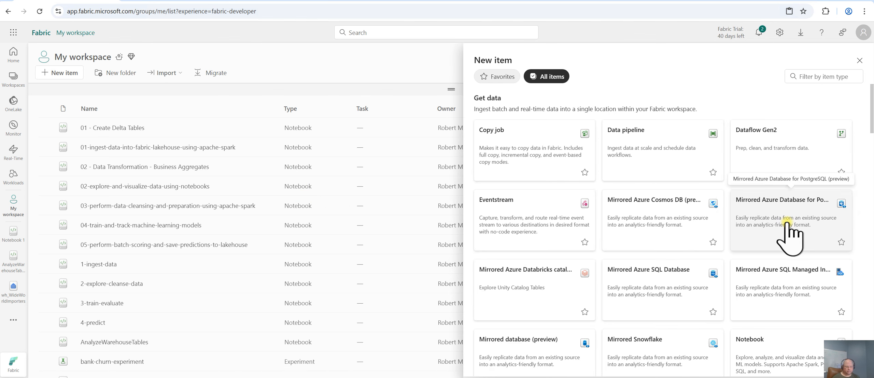
click(815, 79)
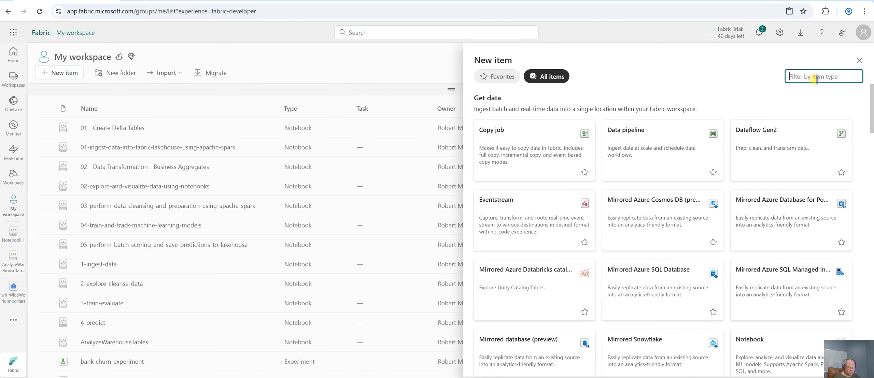
text(lake)
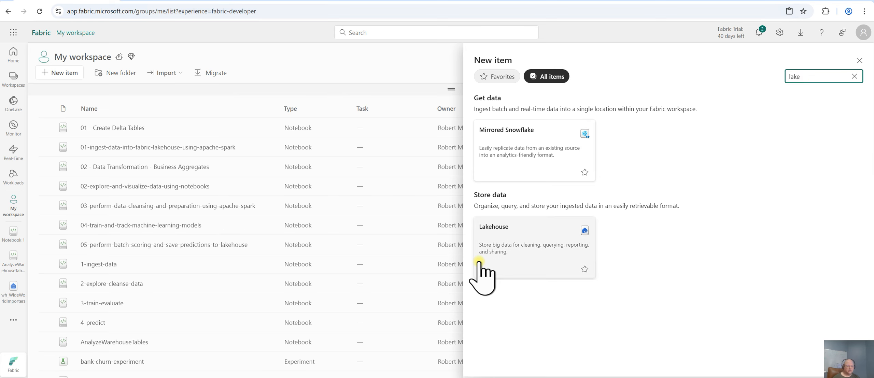
click(495, 255)
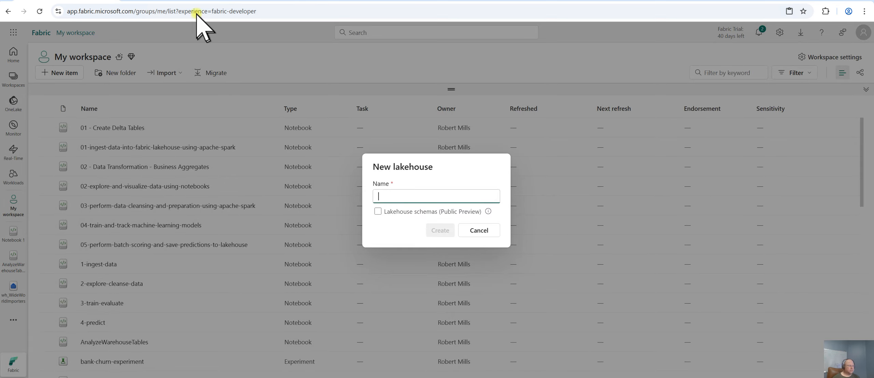
click(184, 1)
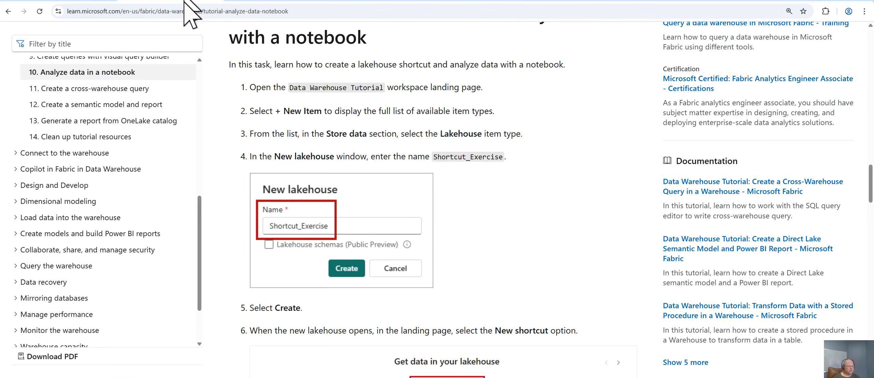
click(79, 1)
click(407, 199)
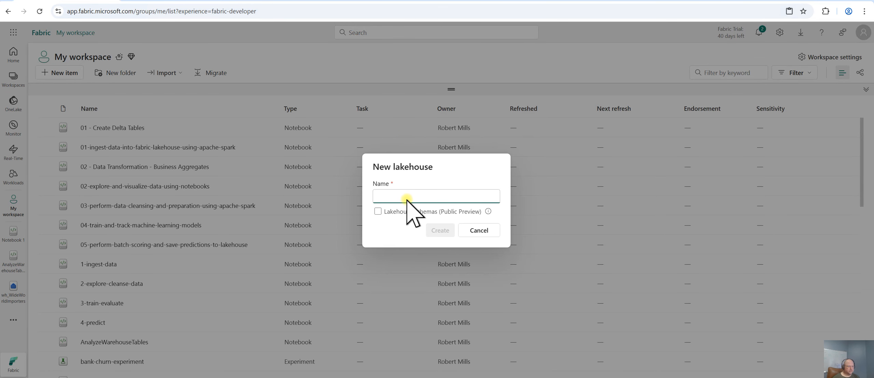
text(Shor)
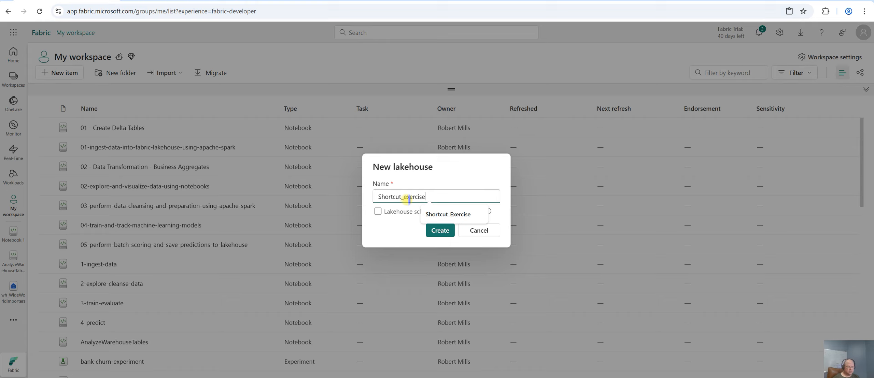
text(tcut_exercise)
click(440, 215)
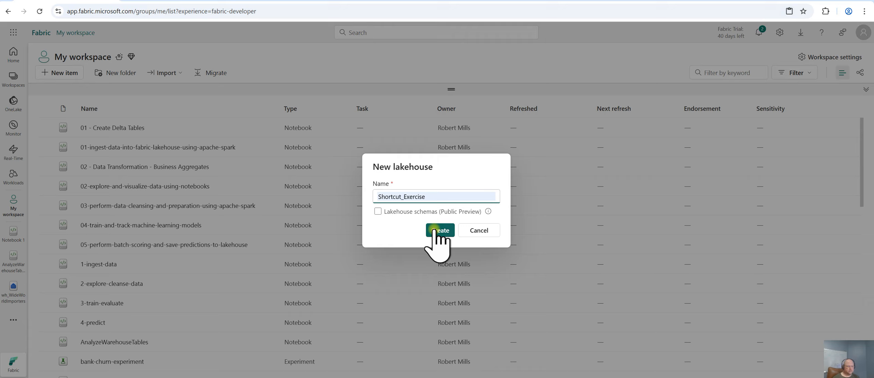
click(433, 230)
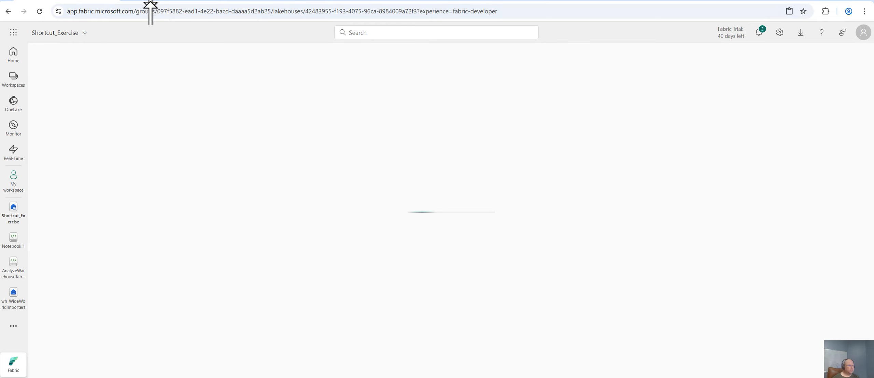
Read the tutorial's steps for adding a OneLake shortcut to the warehouse's dimension_customer table
click(150, 1)
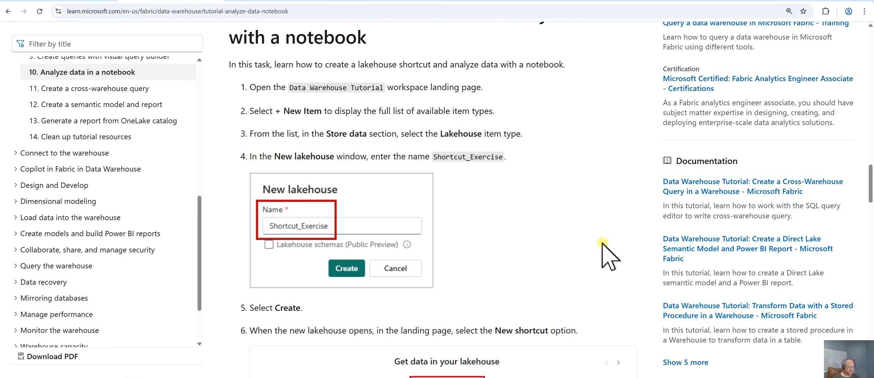
scroll(611, 253, down, 1)
scroll(614, 245, down, 6)
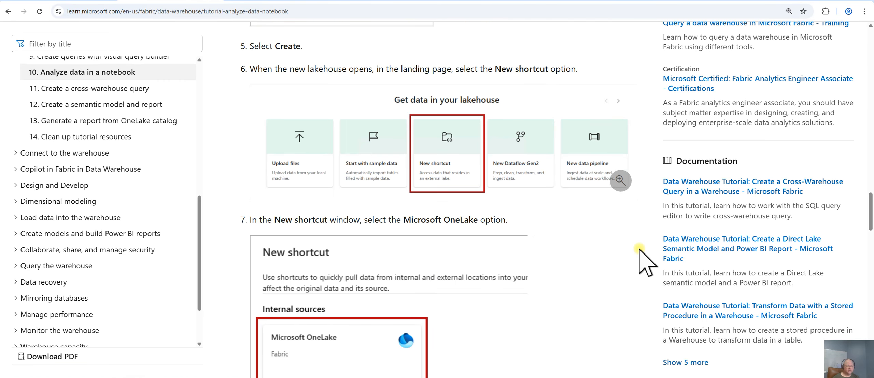
scroll(639, 248, up, 2)
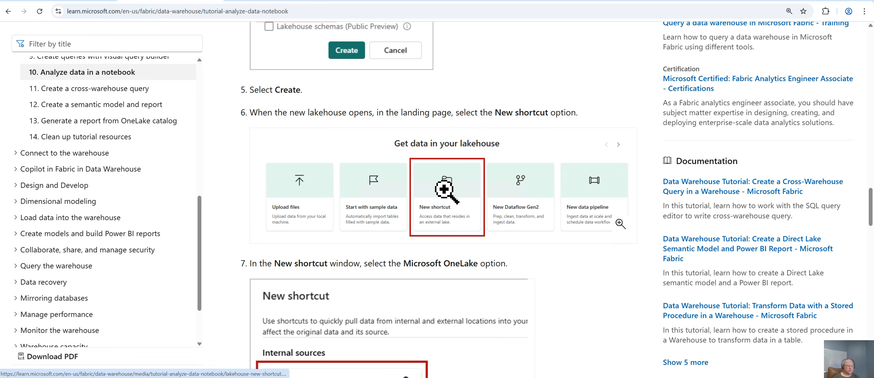
scroll(614, 293, down, 3)
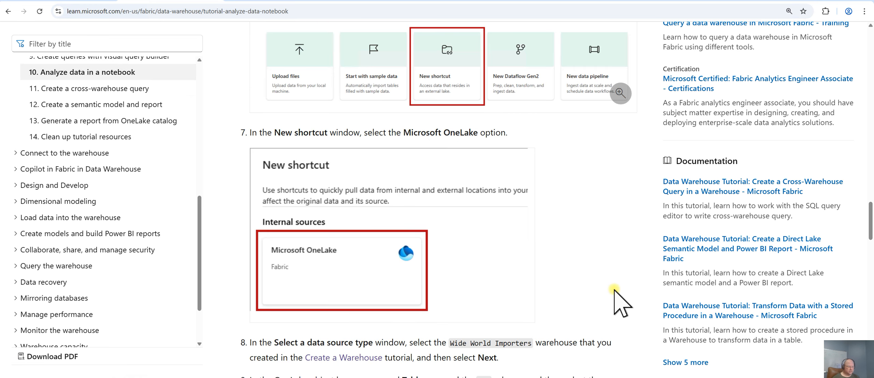
scroll(621, 294, down, 3)
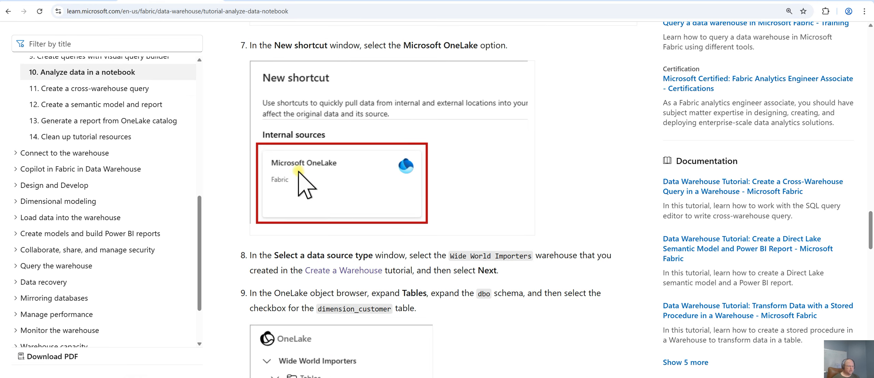
scroll(628, 234, down, 2)
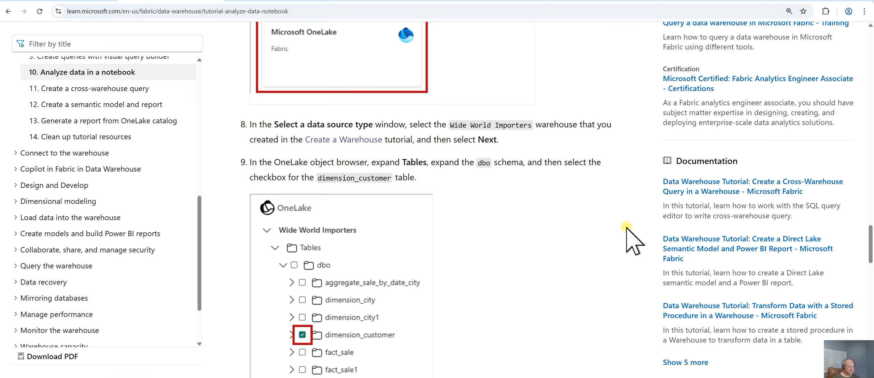
scroll(631, 241, down, 1)
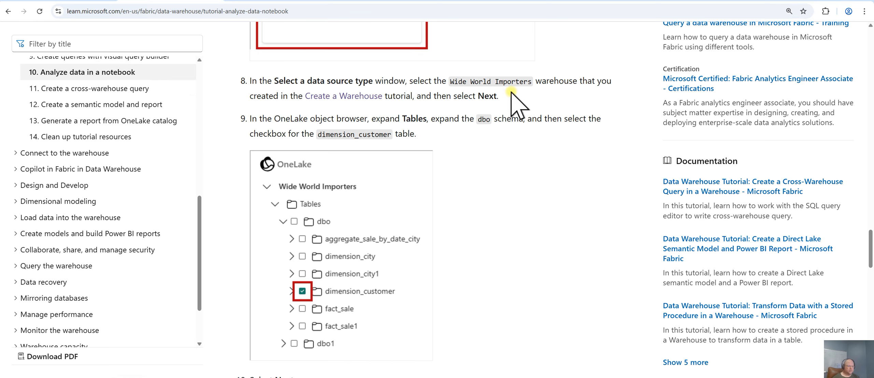
scroll(599, 249, down, 4)
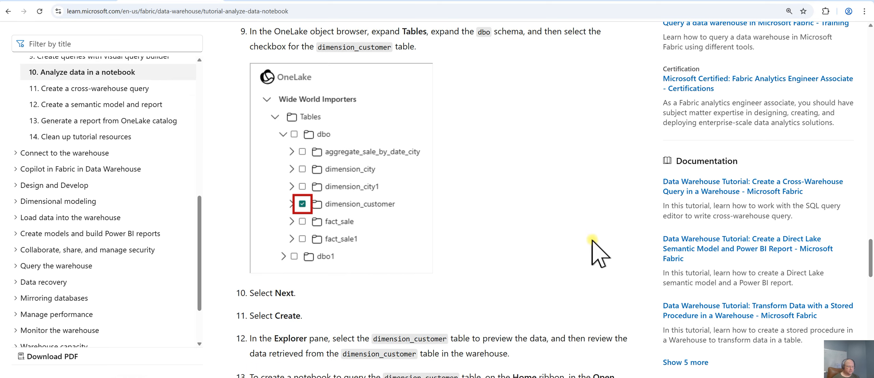
scroll(609, 250, down, 2)
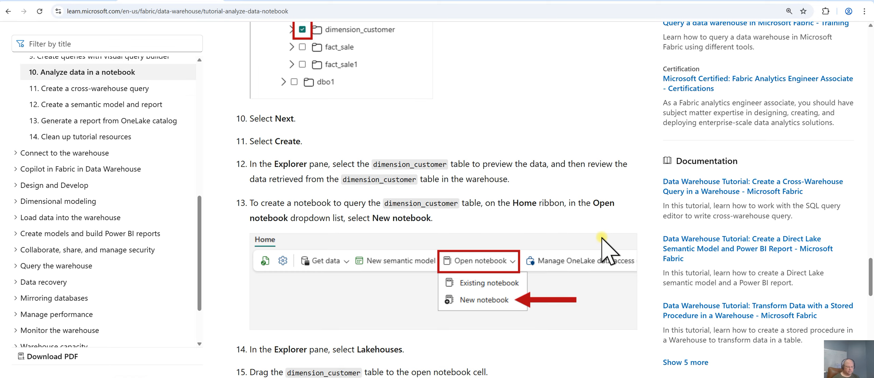
scroll(604, 249, down, 2)
scroll(600, 195, up, 7)
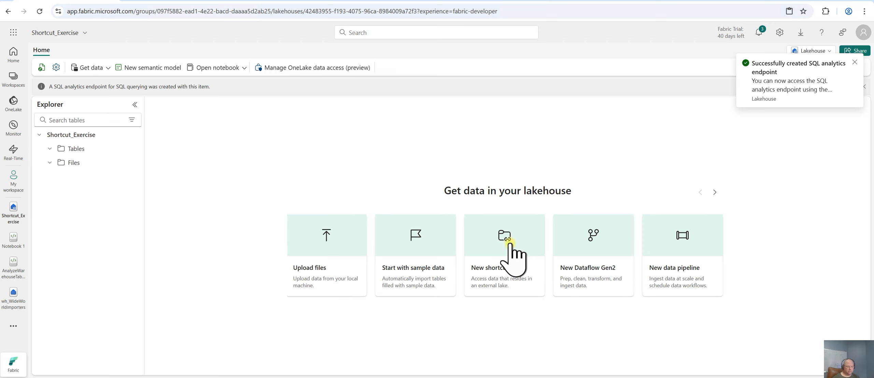
Start a new Microsoft OneLake shortcut in the lakehouse and choose the wh_WideWorldImporters warehouse as its source
click(508, 240)
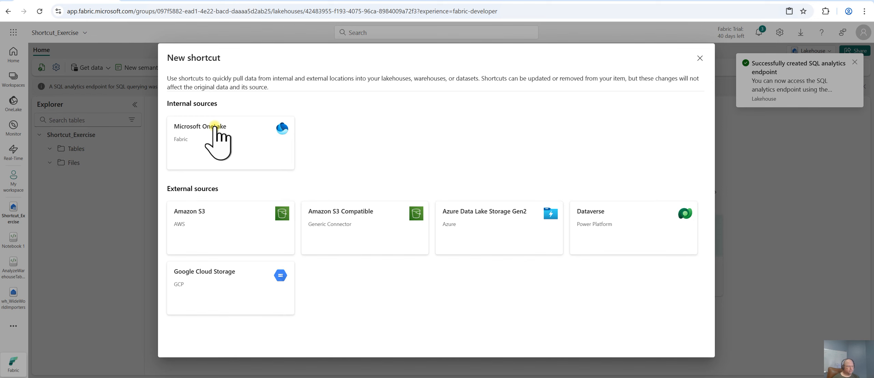
click(215, 126)
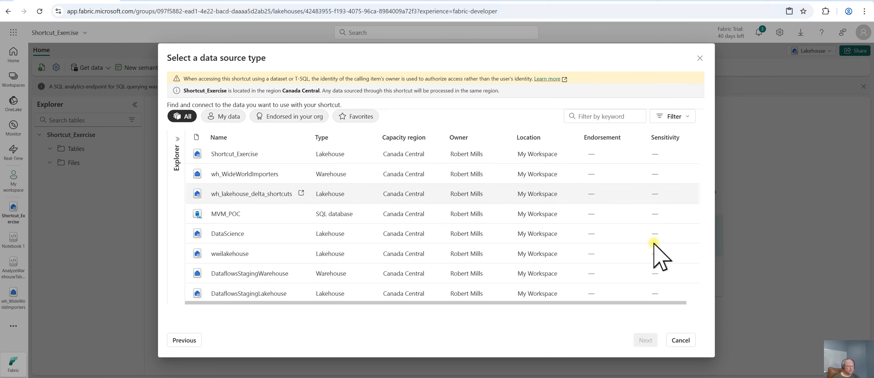
click(244, 175)
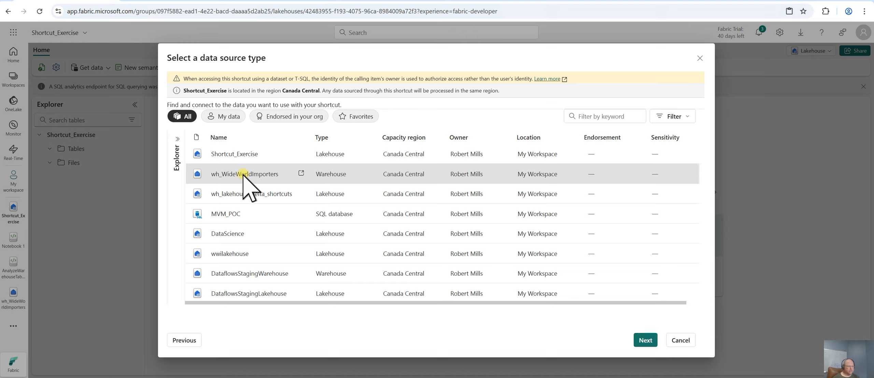
click(638, 340)
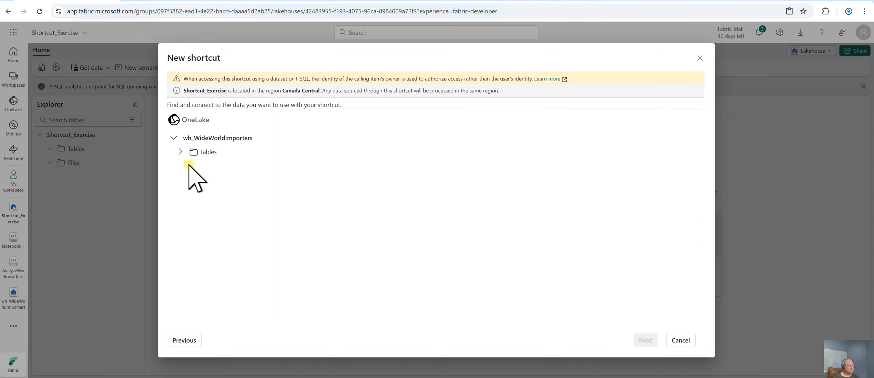
Select the dimension_customer table under Tables > dbo and create the shortcut in the lakehouse's Tables folder
click(180, 152)
click(186, 166)
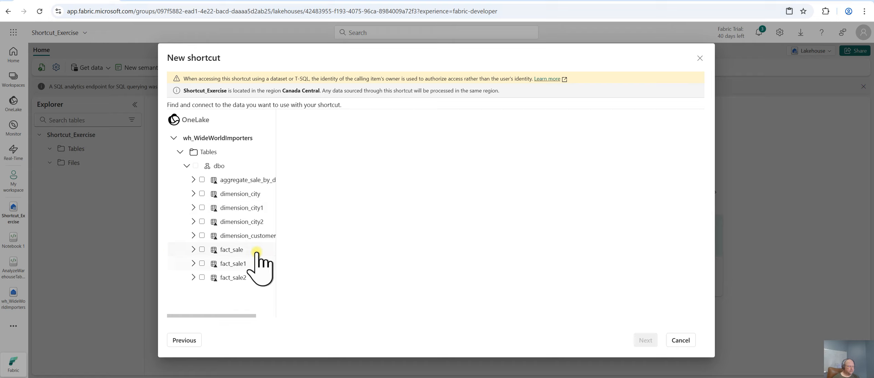
click(202, 235)
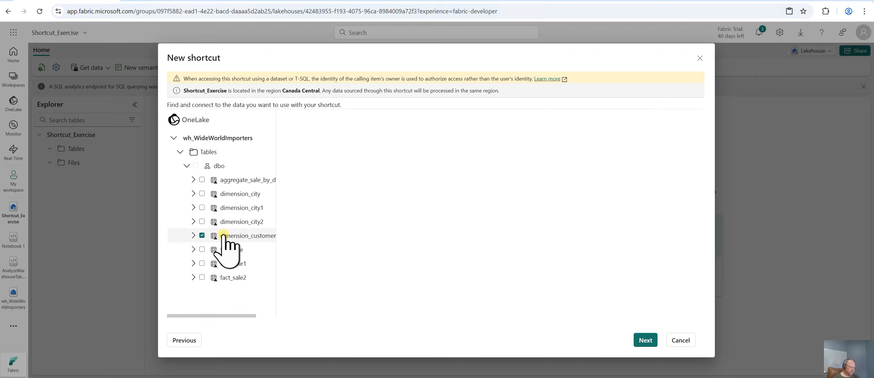
click(645, 341)
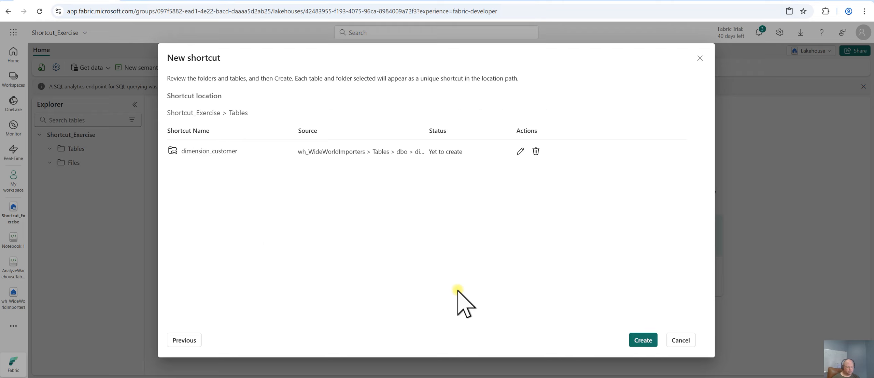
click(639, 341)
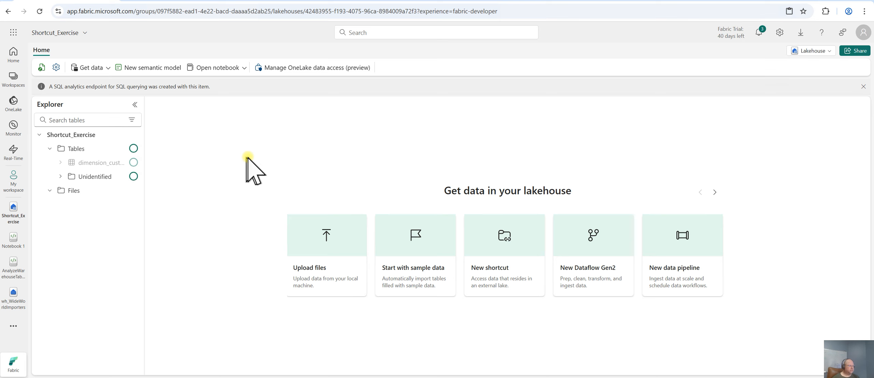
Read the tutorial's steps for querying the dimension_customer shortcut from a new notebook
click(183, 0)
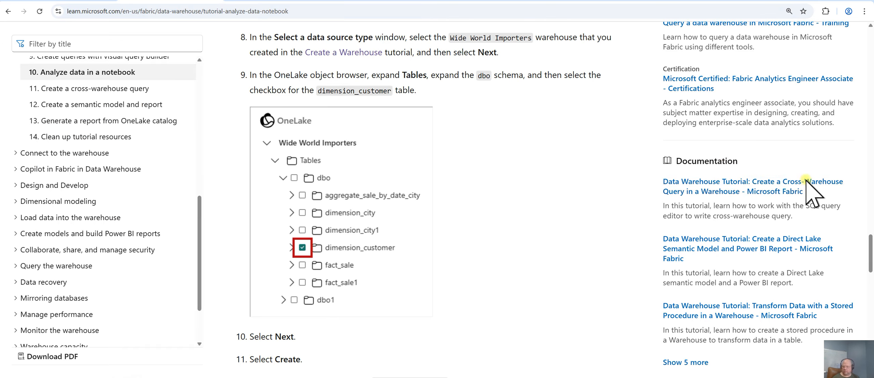
scroll(601, 233, down, 1)
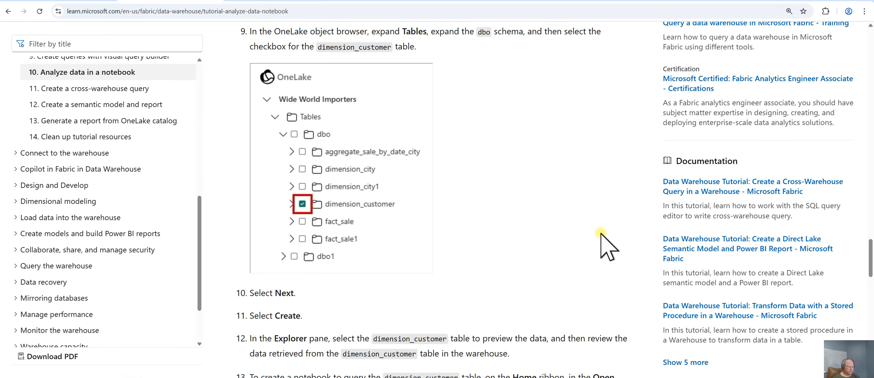
scroll(607, 244, down, 5)
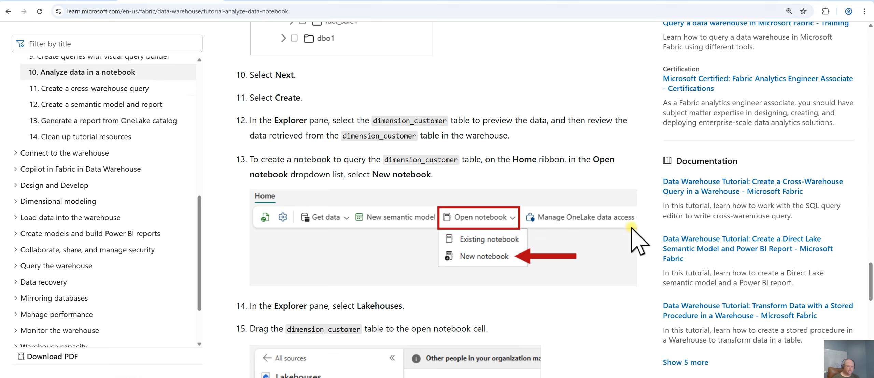
scroll(635, 243, down, 4)
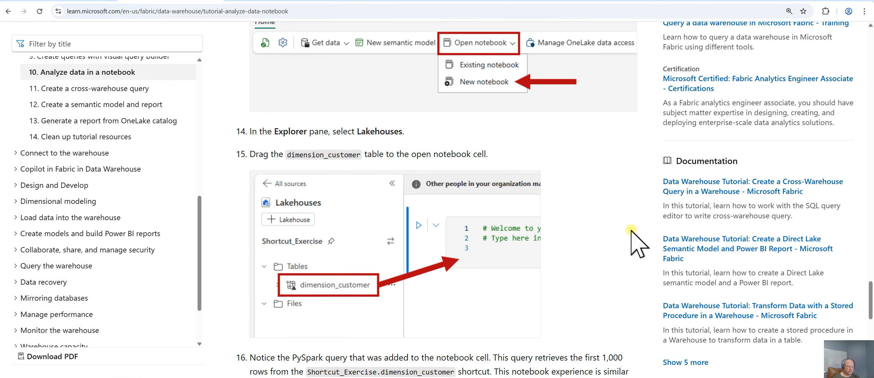
scroll(630, 232, down, 2)
scroll(629, 229, down, 2)
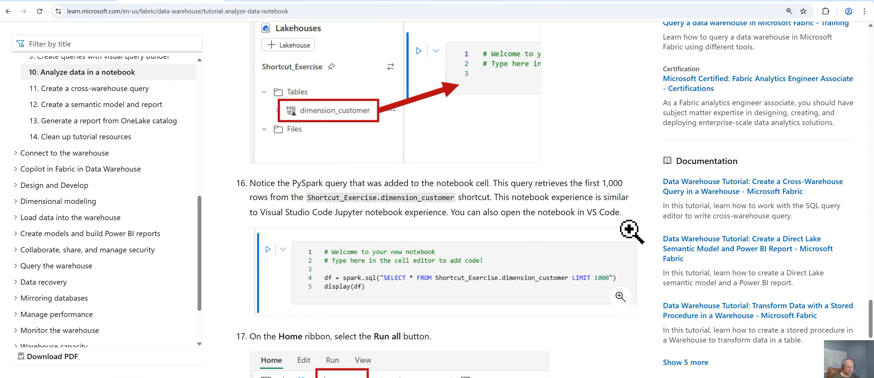
scroll(628, 229, up, 1)
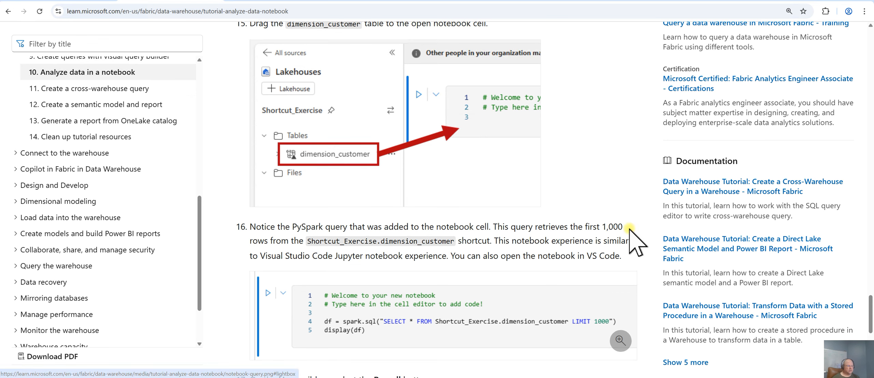
Create a new notebook from the lakehouse and drag the dimension_customer table into its code cell
click(66, 1)
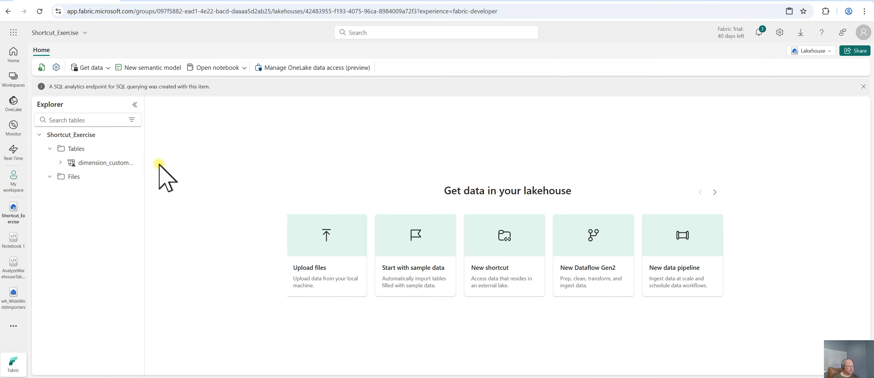
click(244, 69)
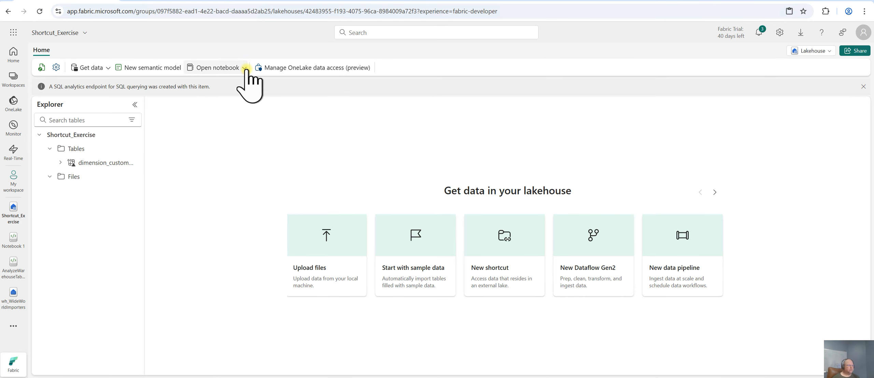
click(222, 100)
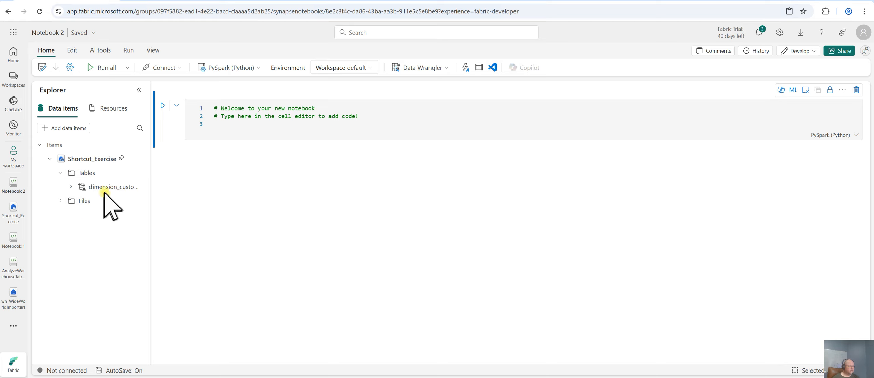
drag(90, 187, 244, 132)
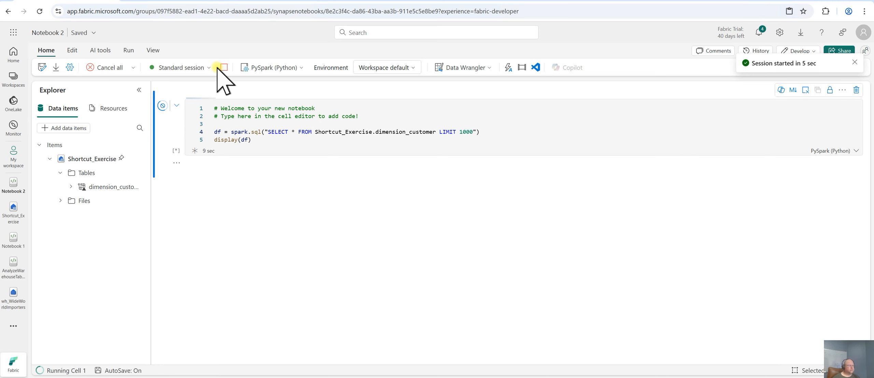
Review the notebook's query results and read the tutorial's next page on creating a cross-warehouse query
key(ctrl+Tab)
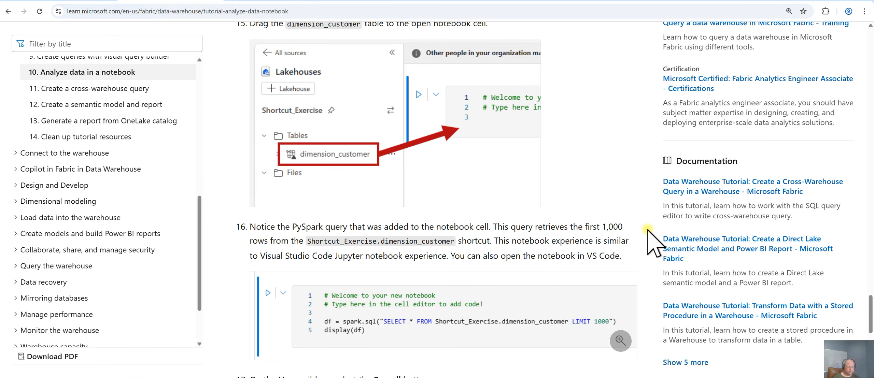
scroll(648, 230, down, 5)
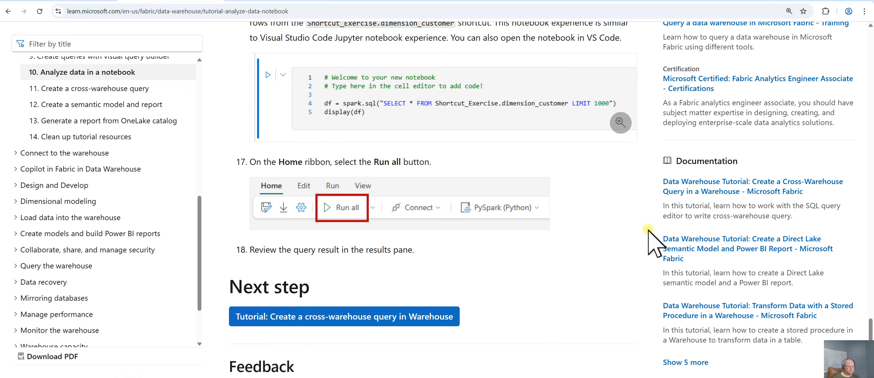
scroll(634, 239, up, 1)
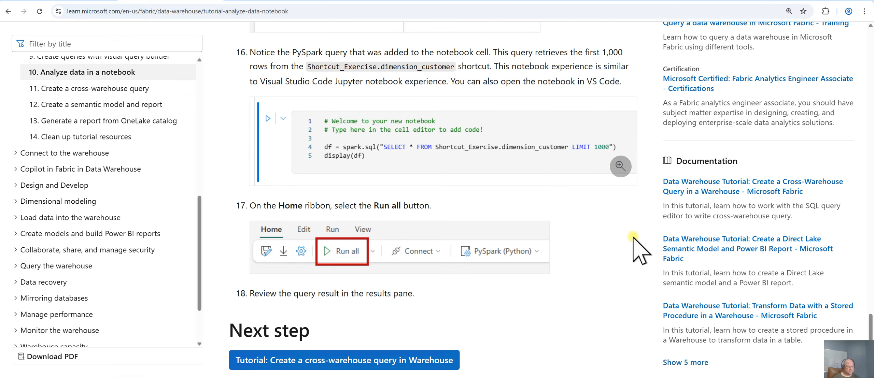
click(62, 0)
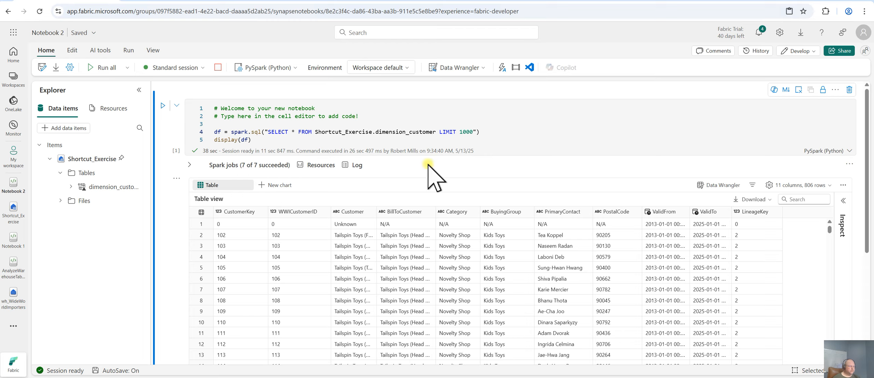
key(ctrl+Tab)
click(427, 356)
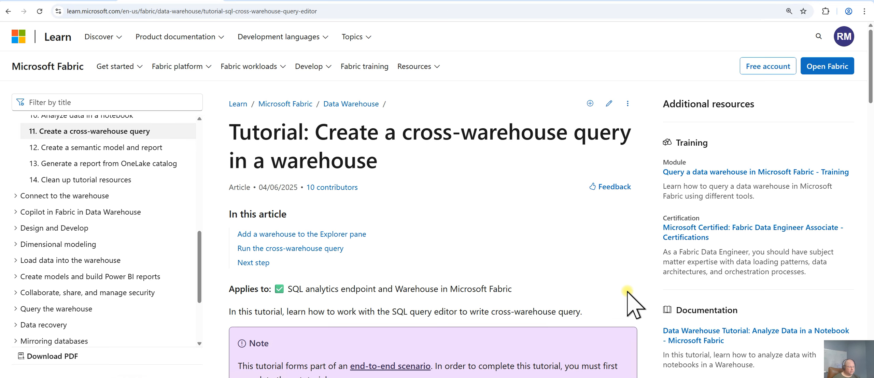
scroll(628, 292, down, 10)
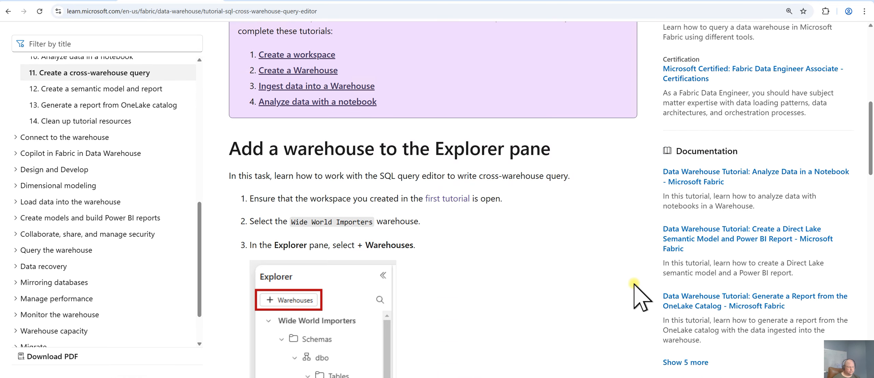
scroll(627, 289, down, 1)
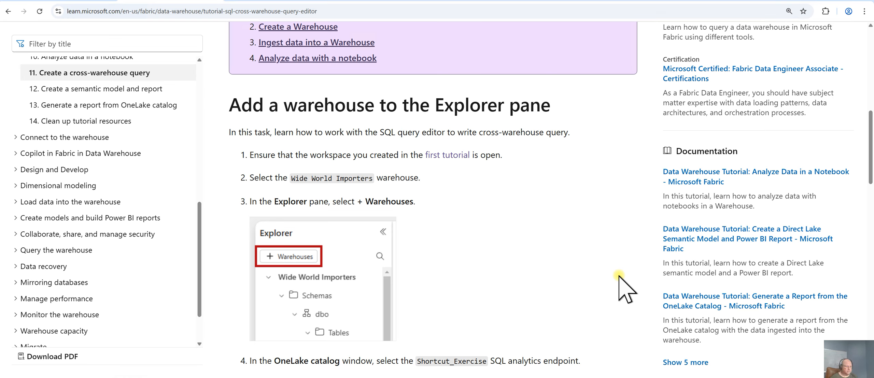
scroll(619, 276, down, 3)
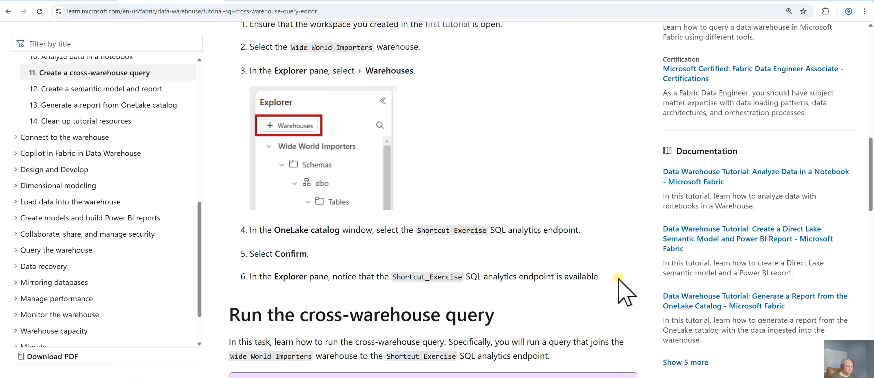
scroll(625, 290, up, 1)
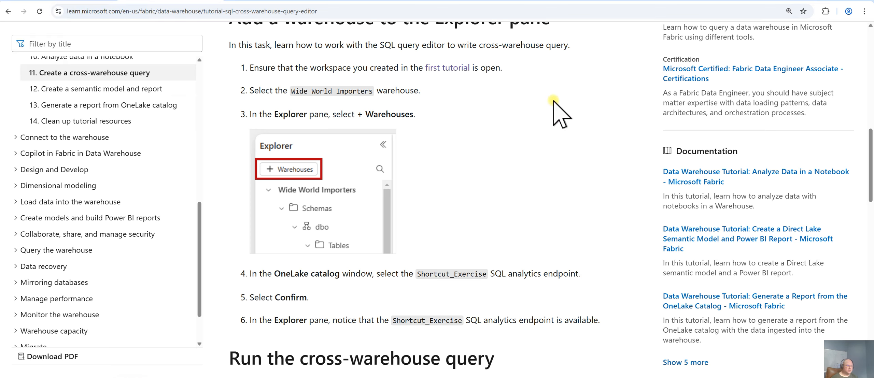
scroll(610, 145, up, 1)
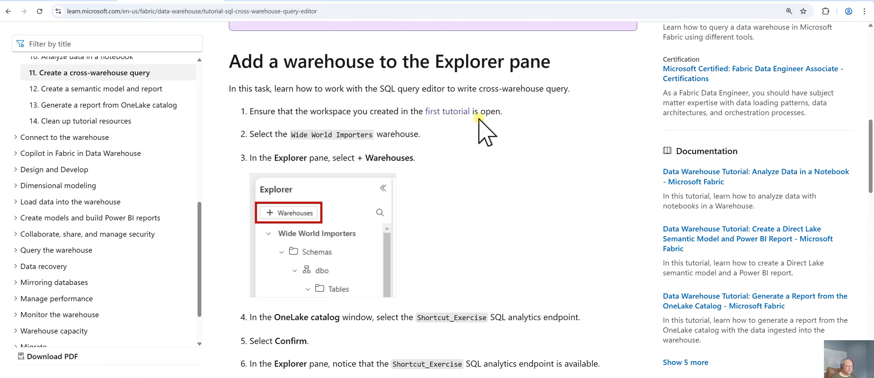
Open the wh_WideWorldImporters warehouse from My workspace, checking the tutorial's steps for adding a warehouse to Explorer
click(51, 3)
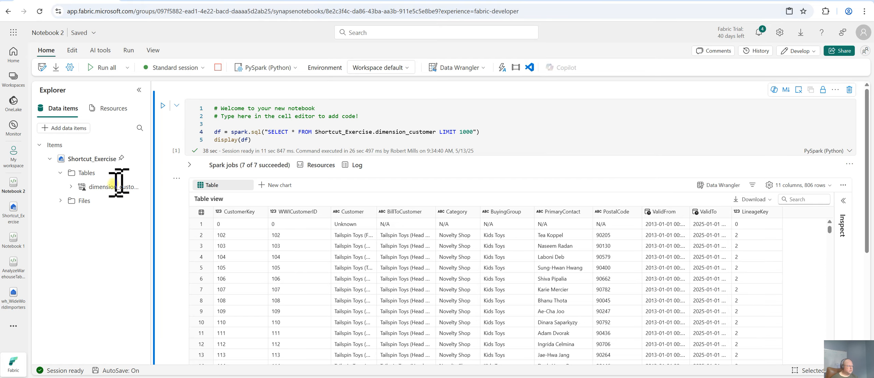
click(14, 157)
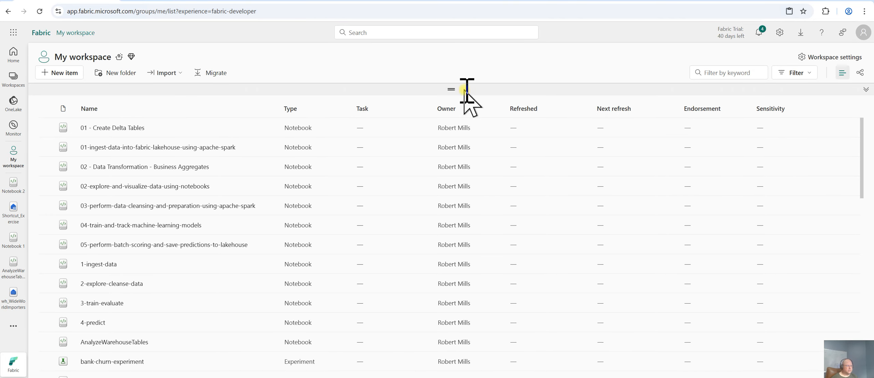
key(ctrl+Tab)
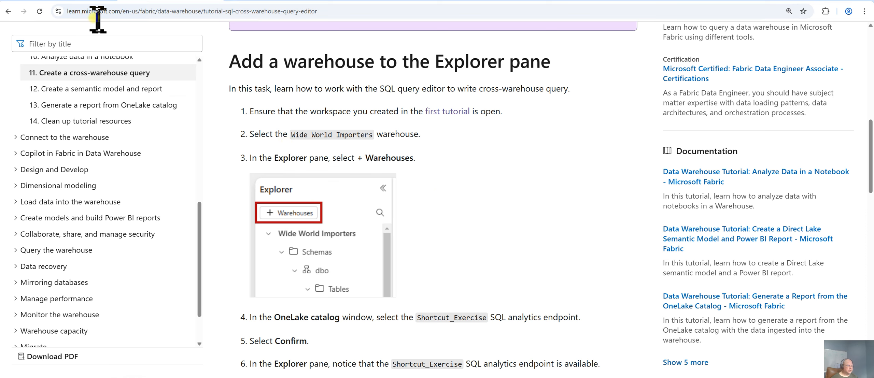
key(ctrl+shift+Tab)
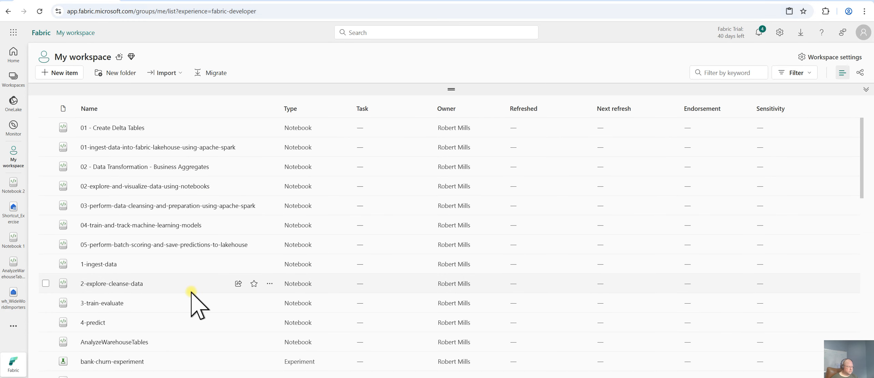
scroll(191, 293, down, 12)
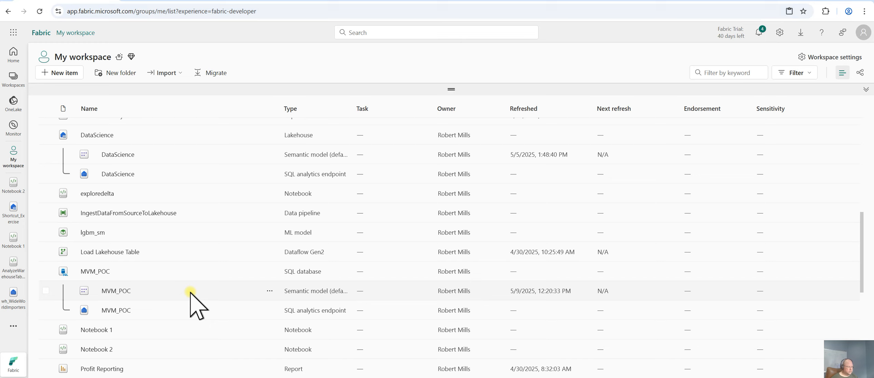
scroll(191, 292, down, 8)
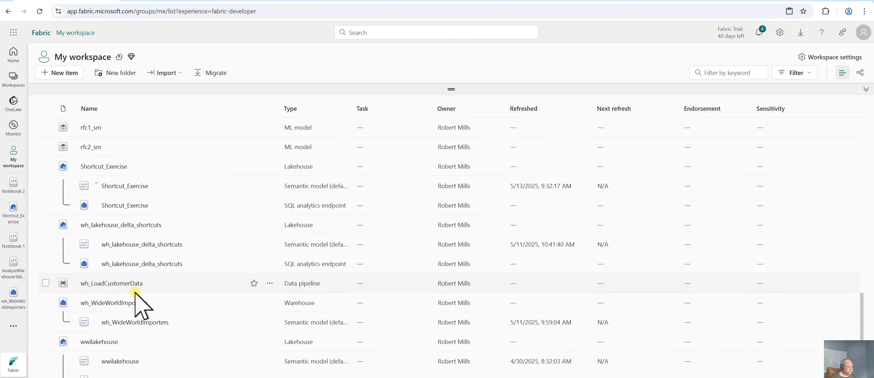
click(117, 303)
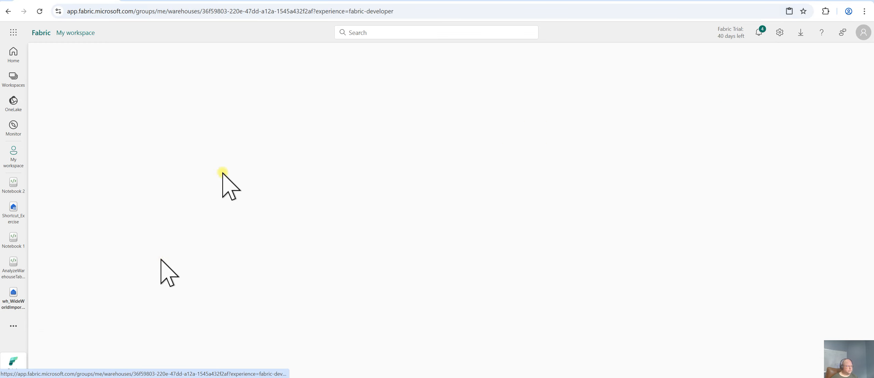
click(180, 1)
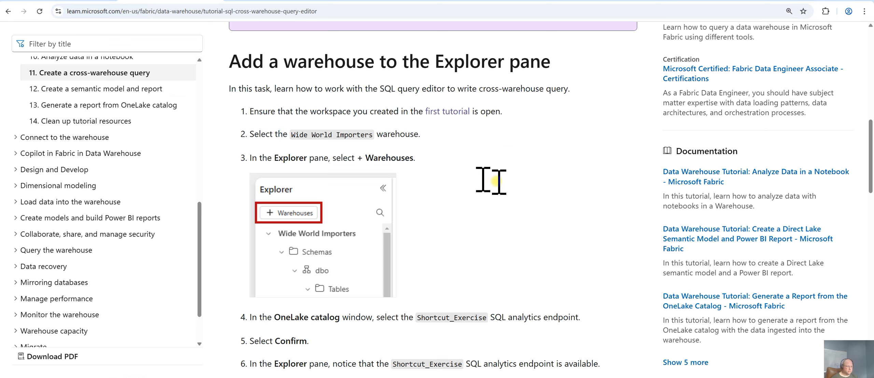
scroll(614, 228, down, 5)
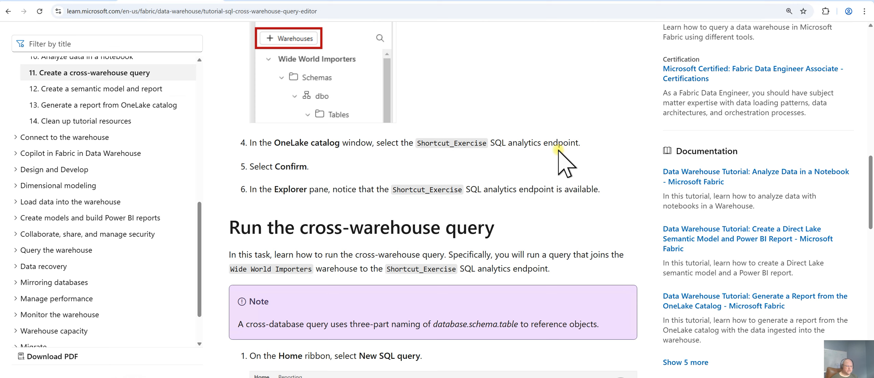
click(79, 1)
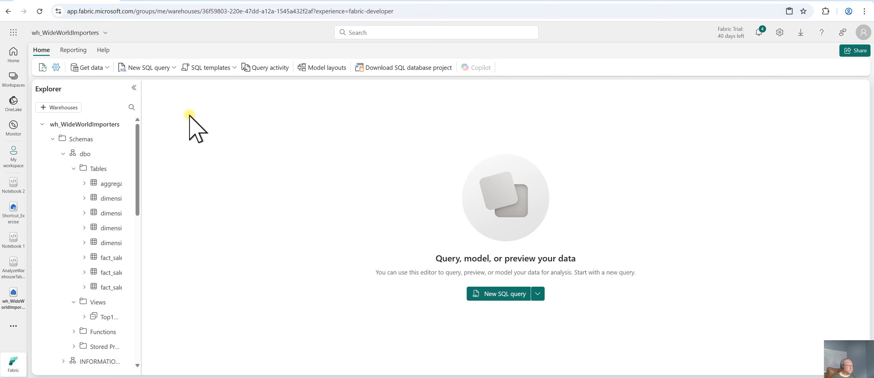
click(184, 2)
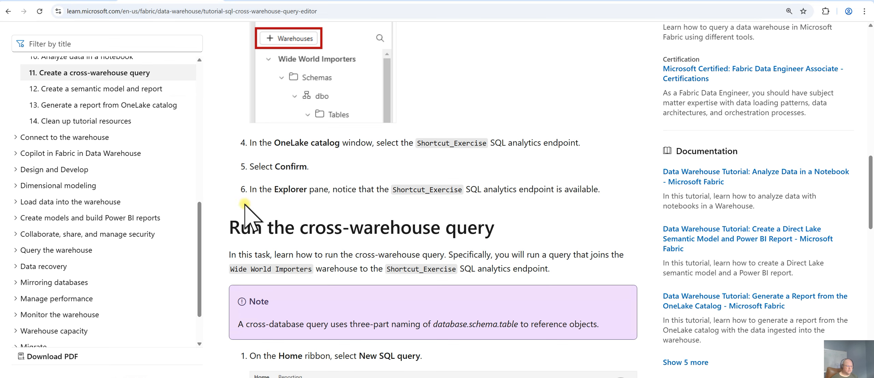
Widen the Explorer pane and collapse the wh_WideWorldImporters warehouse tree
click(84, 1)
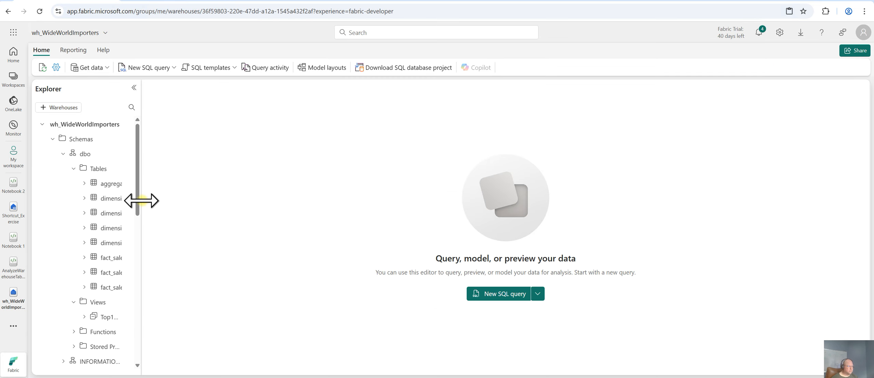
drag(140, 199, 218, 210)
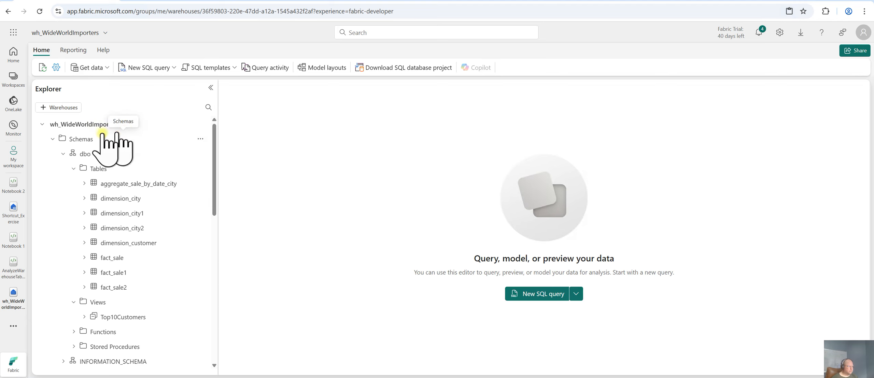
click(42, 124)
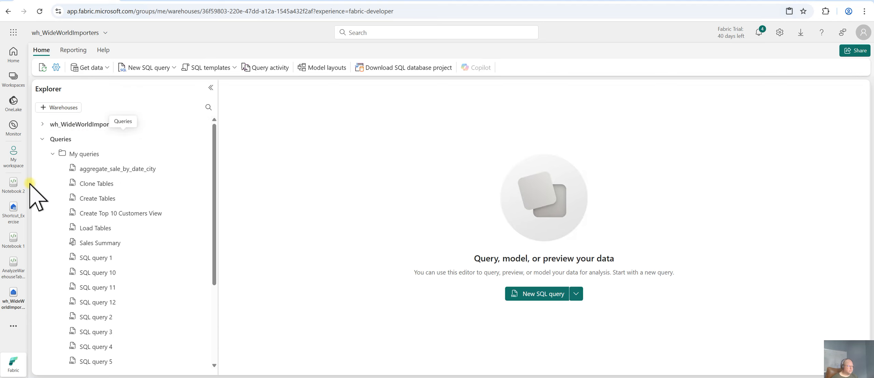
Add the Shortcut_Exercise SQL analytics endpoint to the Explorer from the OneLake catalog of warehouses
click(173, 2)
scroll(630, 225, up, 4)
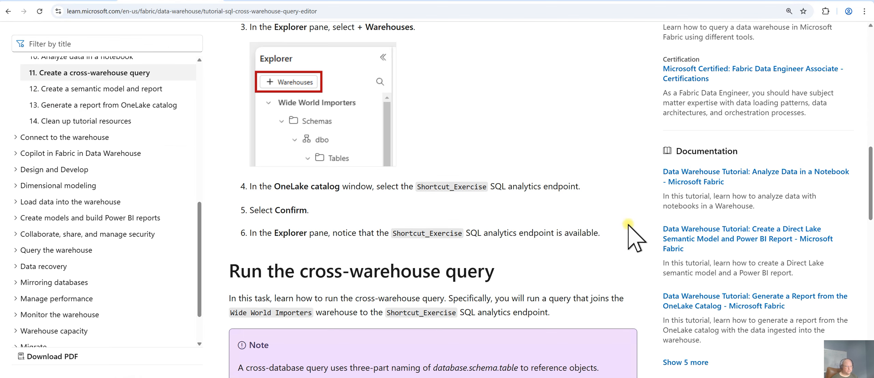
scroll(630, 225, down, 1)
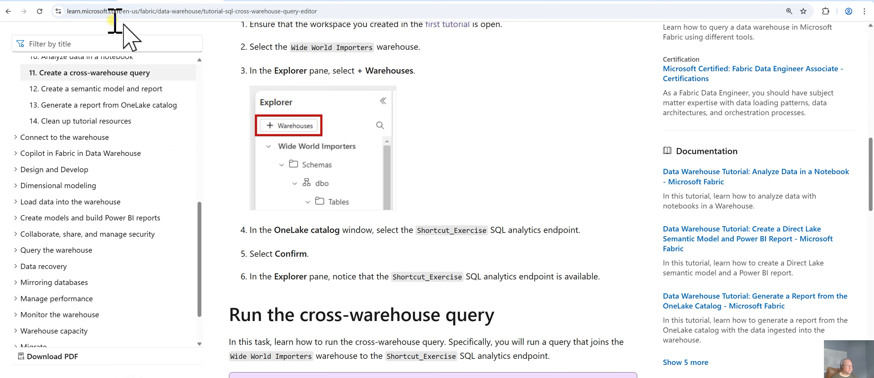
click(70, 1)
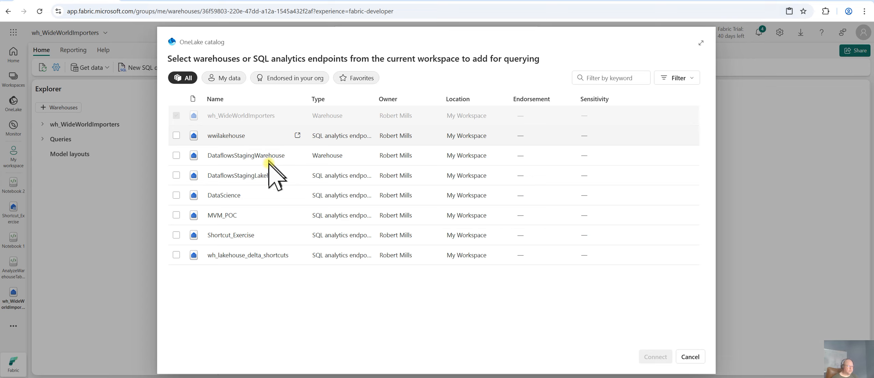
click(231, 235)
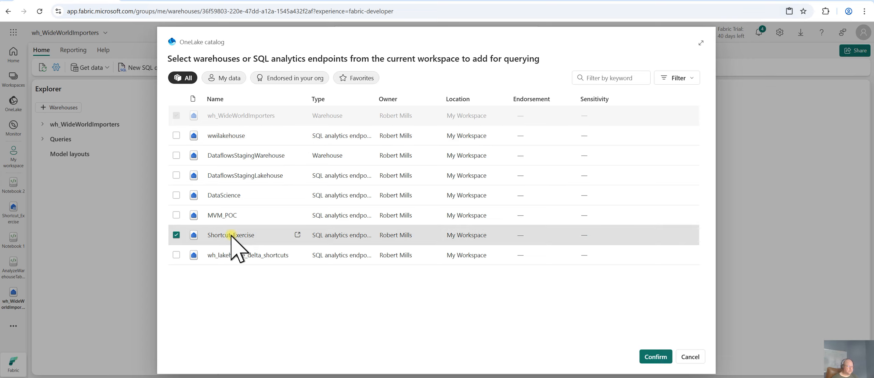
click(650, 356)
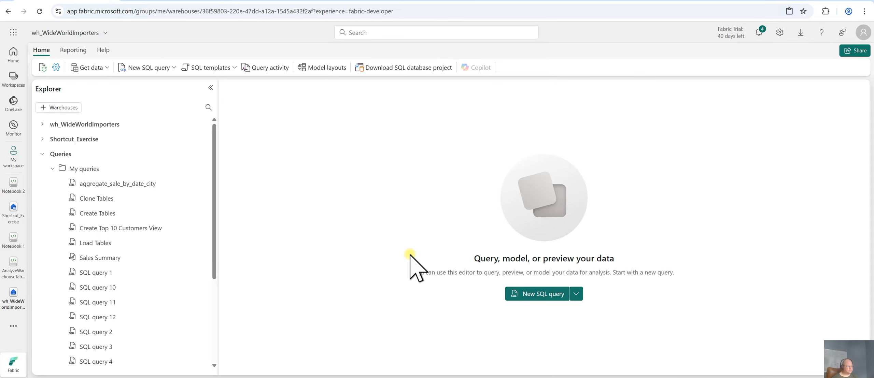
Collapse Queries and expand Shortcut_Exercise's Schemas and dbo folders in the Explorer to reach dimension_customer
click(167, 1)
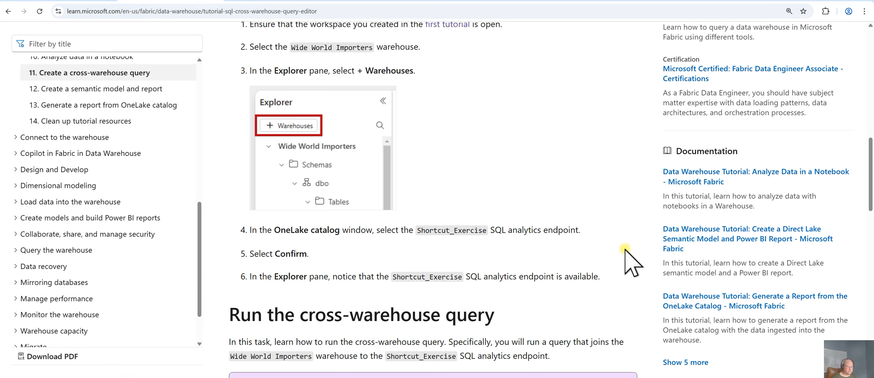
scroll(625, 251, down, 1)
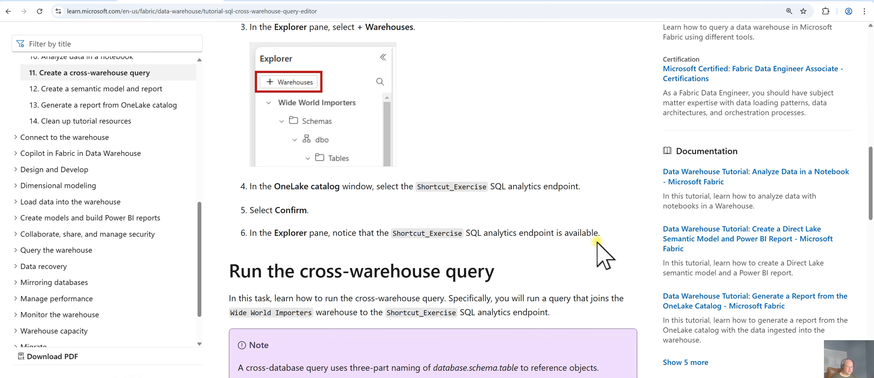
scroll(612, 239, down, 3)
click(60, 1)
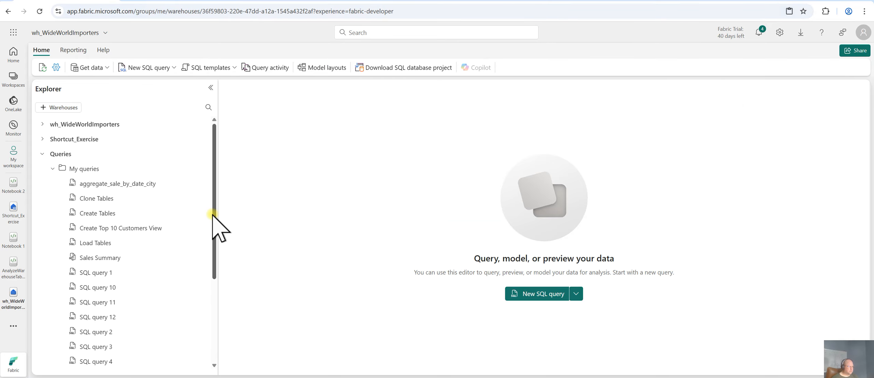
drag(212, 215, 207, 176)
click(42, 154)
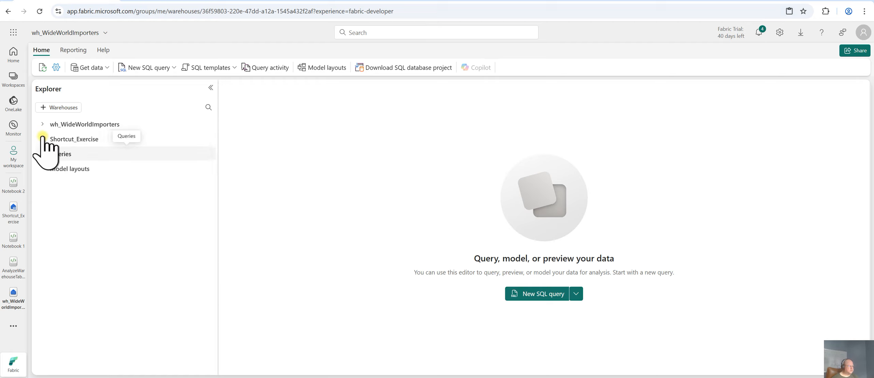
click(42, 138)
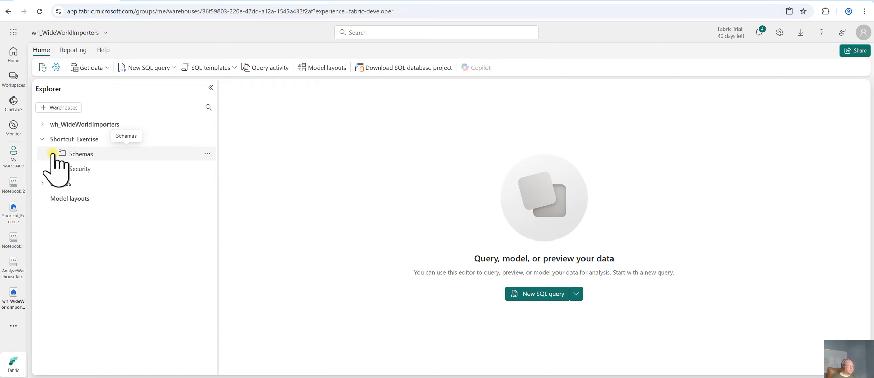
click(53, 153)
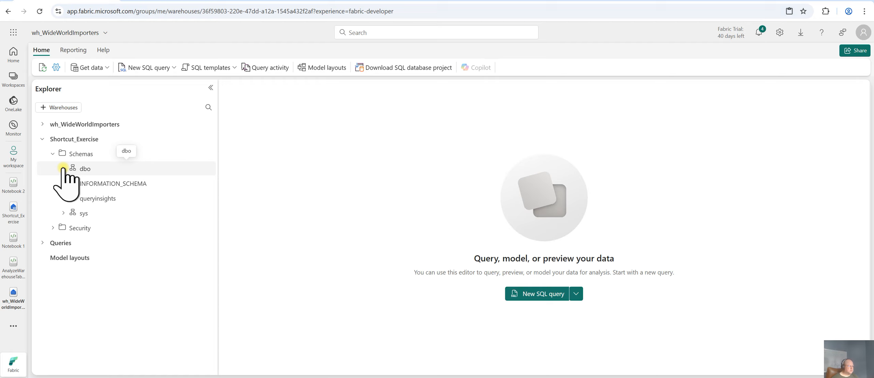
click(63, 169)
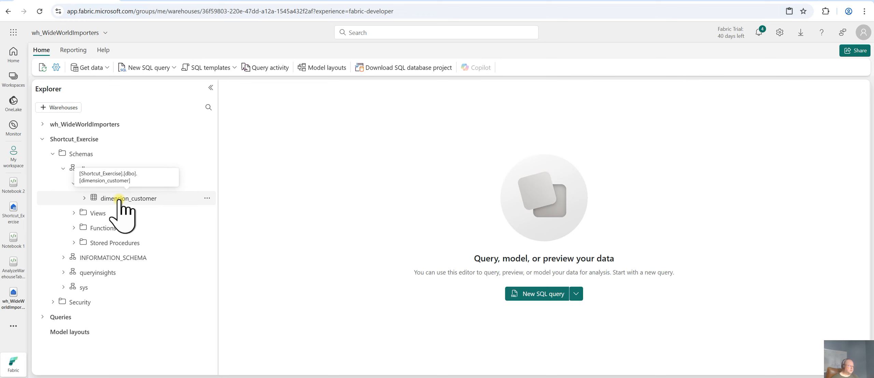
Copy the tutorial's cross-warehouse SQL code joining fact_sale with the Shortcut_Exercise dimension_customer table
click(187, 0)
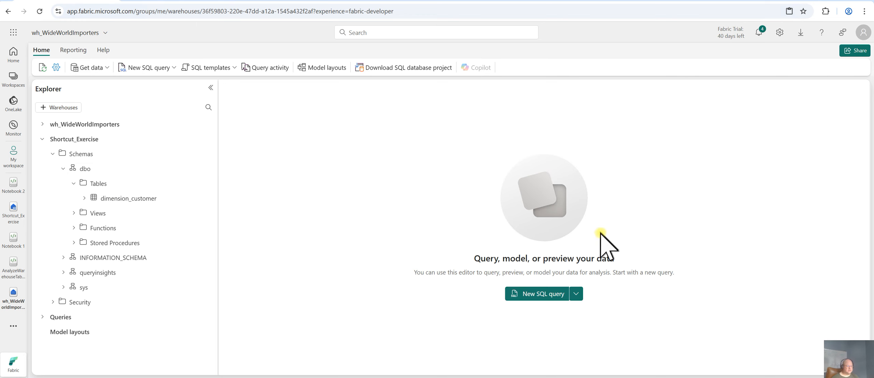
scroll(650, 270, down, 1)
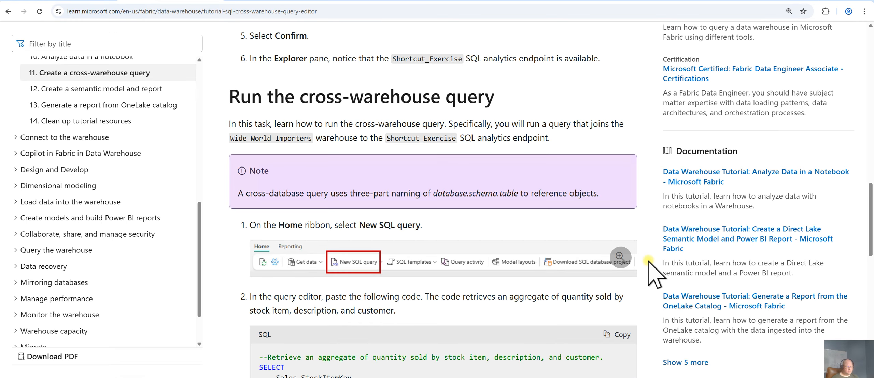
scroll(650, 270, down, 1)
scroll(648, 261, down, 3)
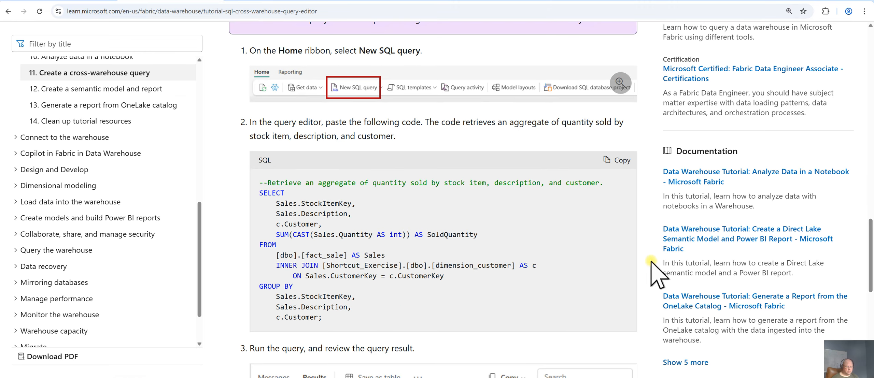
click(620, 160)
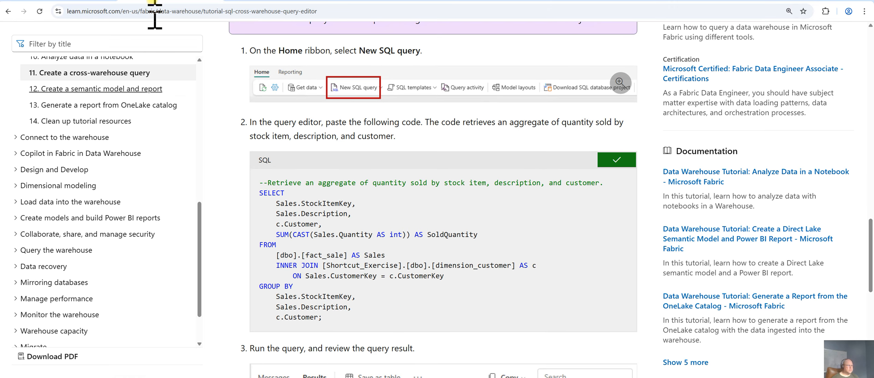
Open a new SQL query, paste the copied cross-warehouse code into it and run it
click(89, 1)
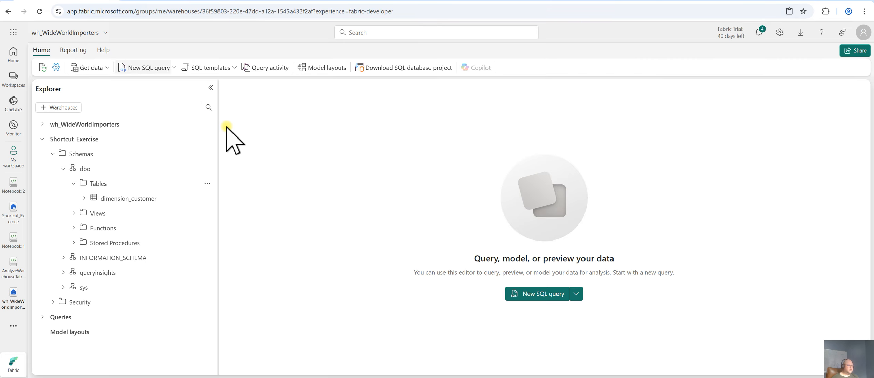
click(169, 69)
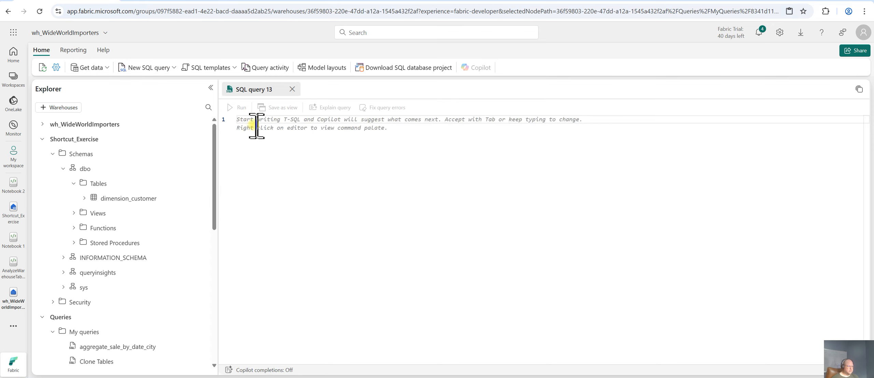
right_click(247, 121)
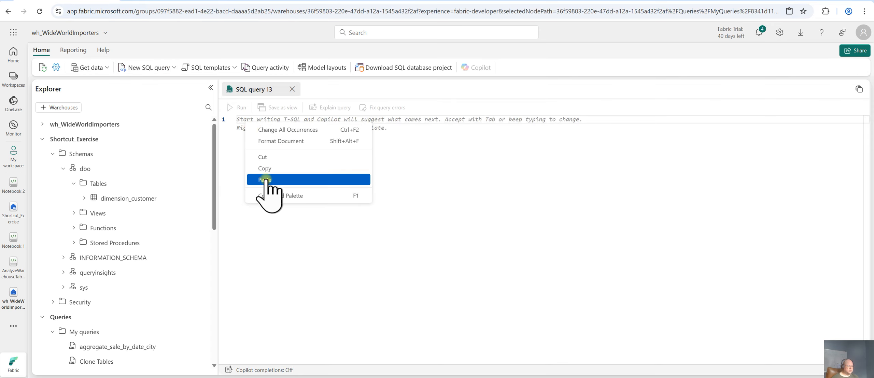
click(269, 178)
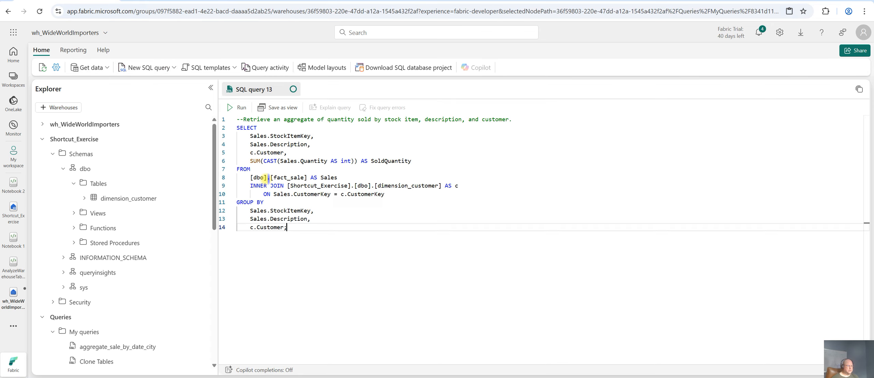
click(235, 108)
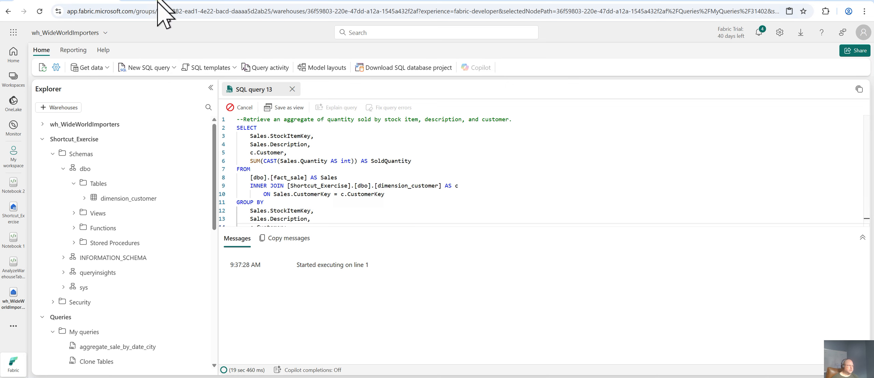
Read the tutorial's expected query result and renaming instructions while the query executes
key(ctrl+Tab)
scroll(644, 273, down, 5)
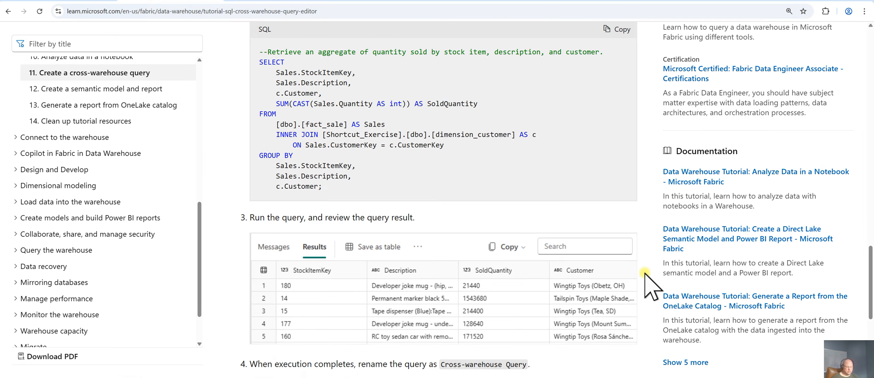
scroll(644, 273, down, 3)
scroll(643, 273, up, 3)
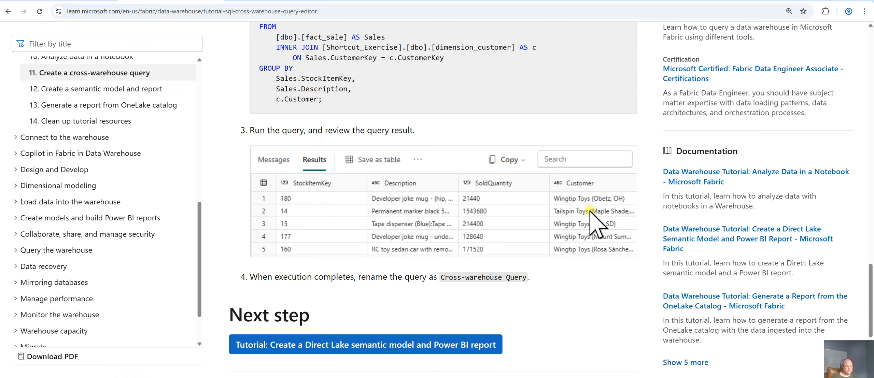
click(70, 0)
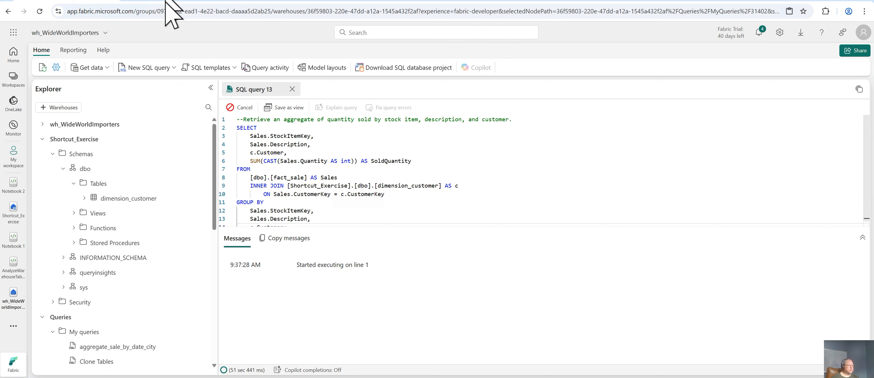
key(ctrl+Tab)
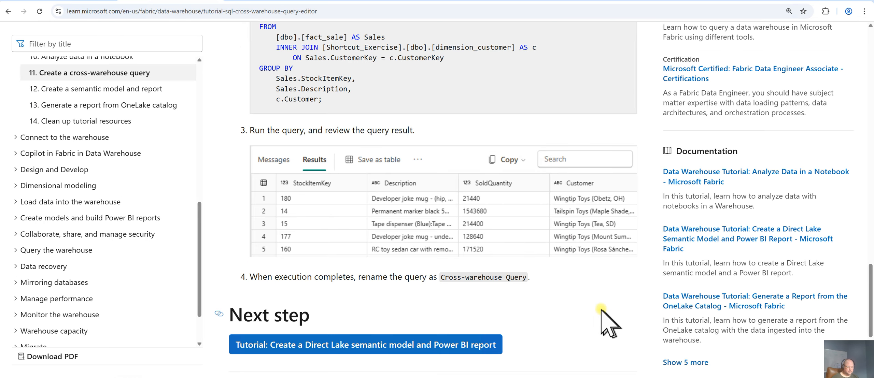
scroll(600, 308, down, 1)
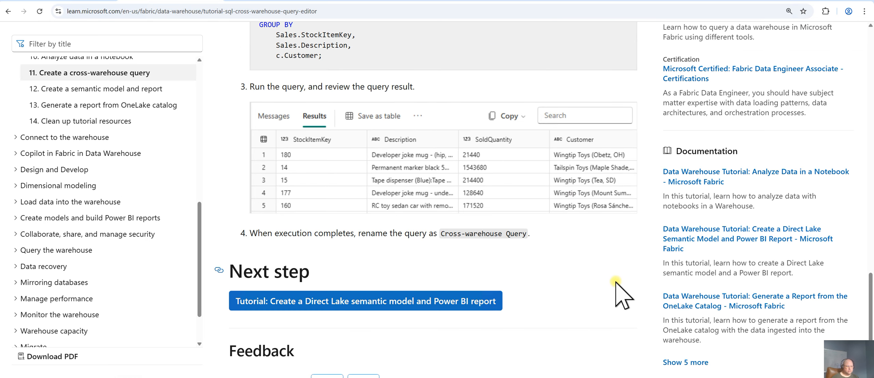
click(53, 0)
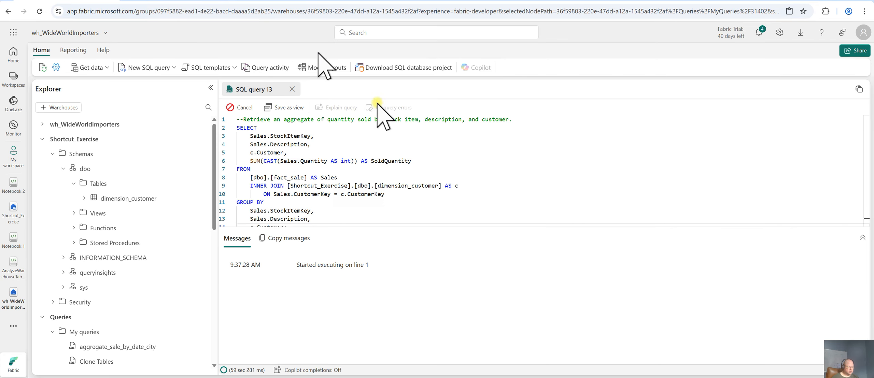
Open the tutorial's next page on creating a Direct Lake semantic model, then review the cross-warehouse query results
click(170, 1)
click(447, 300)
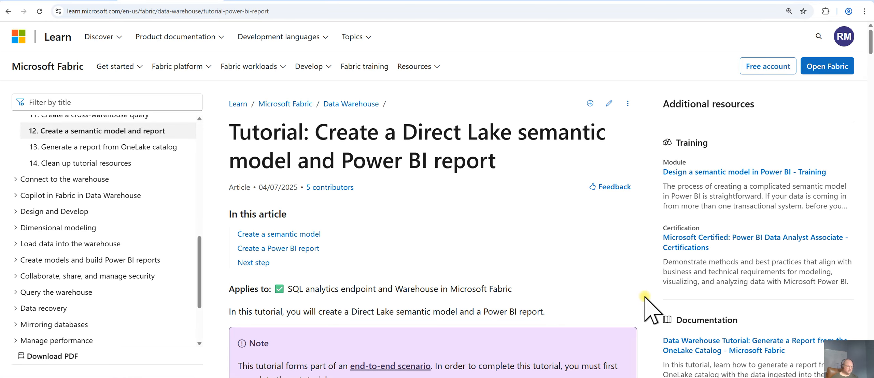
scroll(645, 297, down, 6)
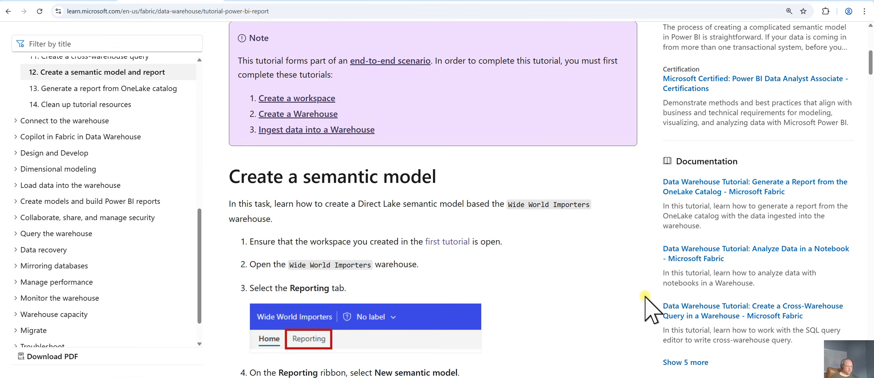
scroll(644, 297, down, 2)
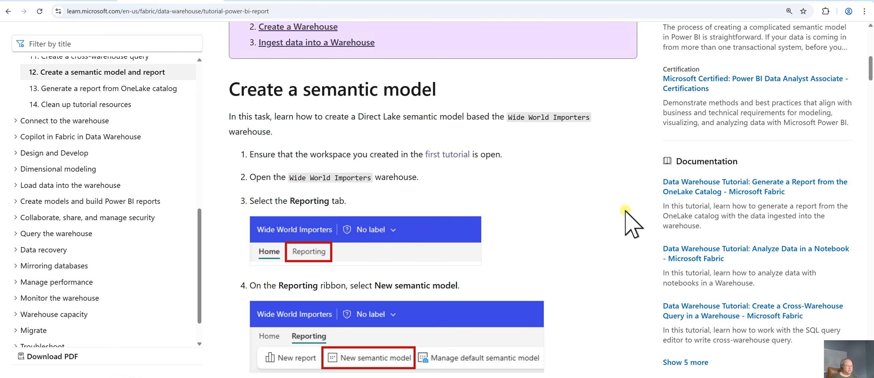
click(74, 2)
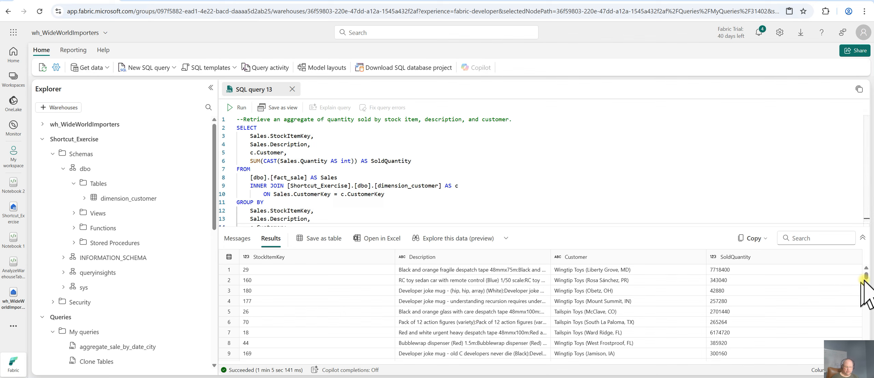
mouse_move(866, 277)
mouse_down()
mouse_move(868, 291)
mouse_move(870, 275)
mouse_up()
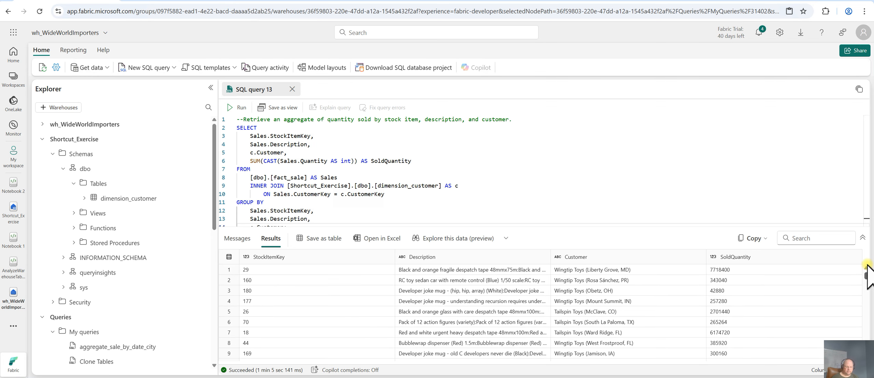
Check the tutorial's semantic model steps, then start a new semantic model from the warehouse's reporting options
click(483, 191)
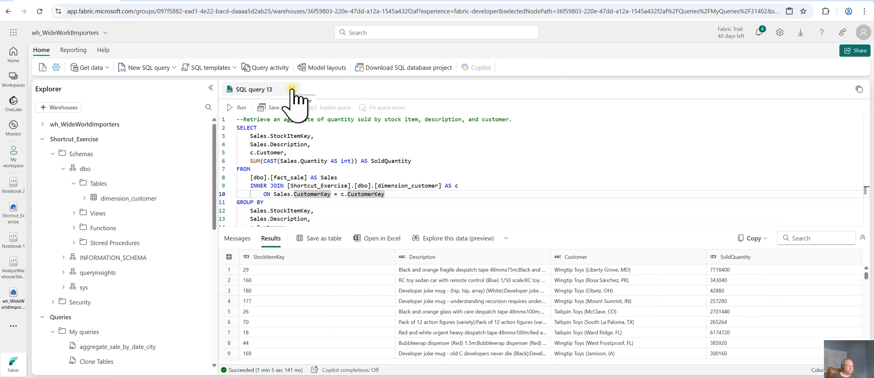
click(162, 1)
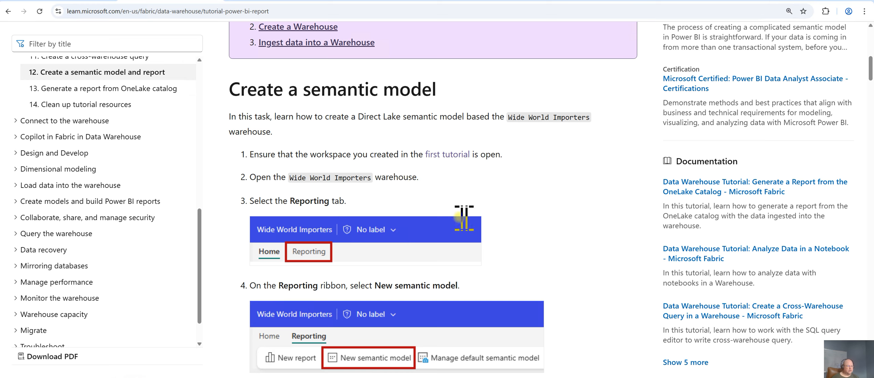
scroll(355, 210, down, 1)
scroll(580, 259, down, 2)
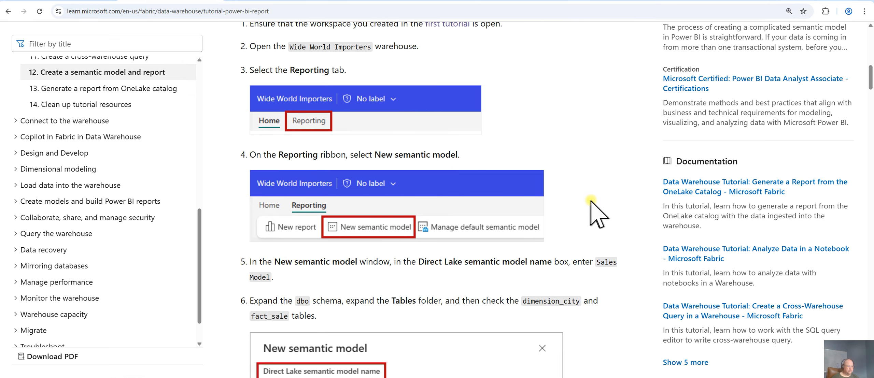
click(79, 0)
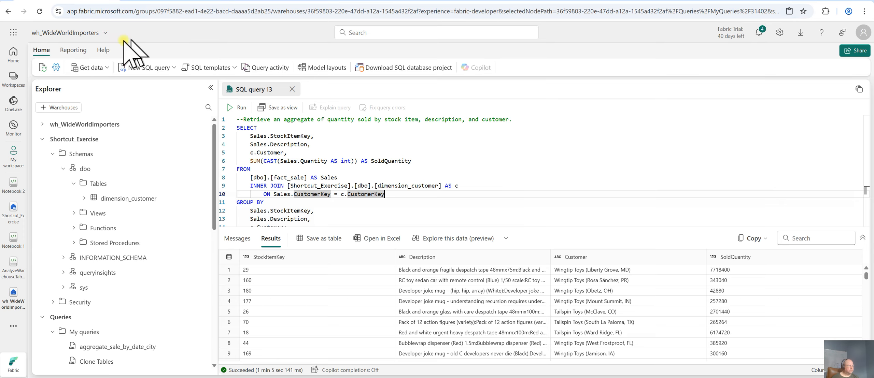
click(73, 51)
click(99, 68)
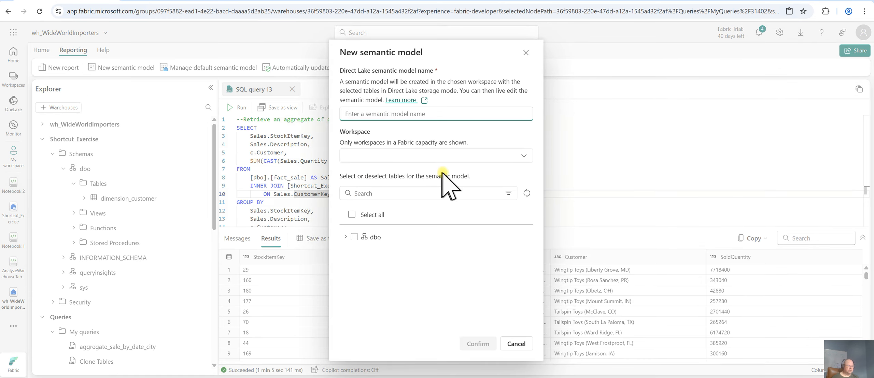
Read the tutorial's instructions for naming the semantic model and selecting its tables
click(186, 0)
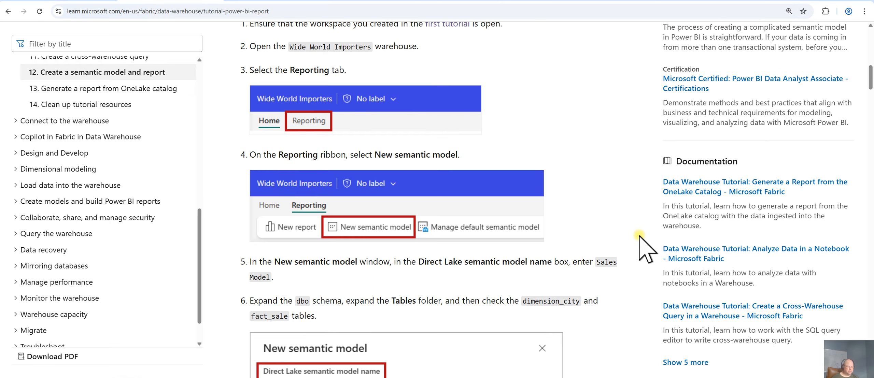
scroll(639, 236, down, 2)
scroll(637, 235, down, 1)
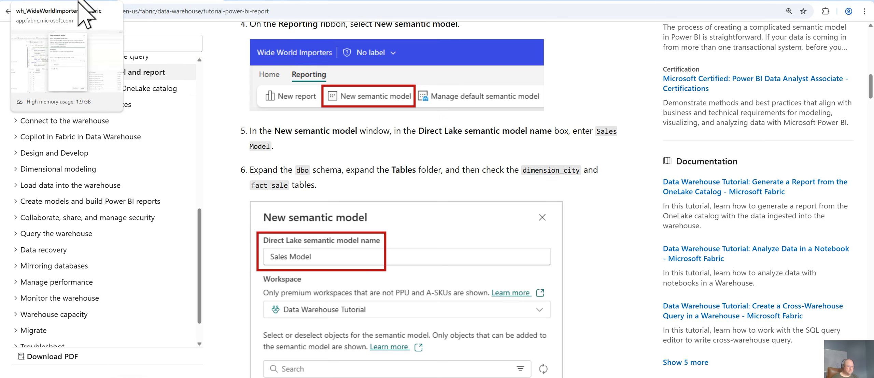
scroll(608, 266, down, 2)
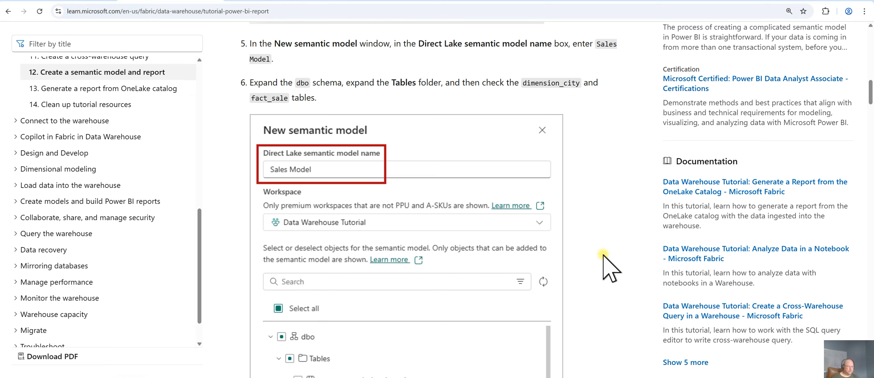
scroll(603, 256, down, 1)
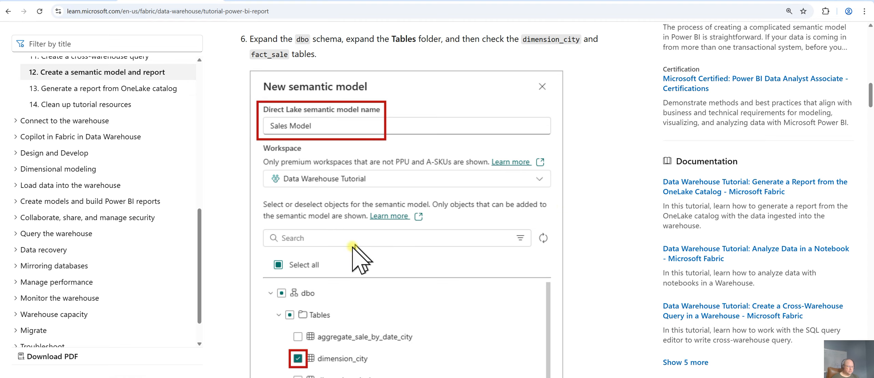
scroll(582, 305, down, 2)
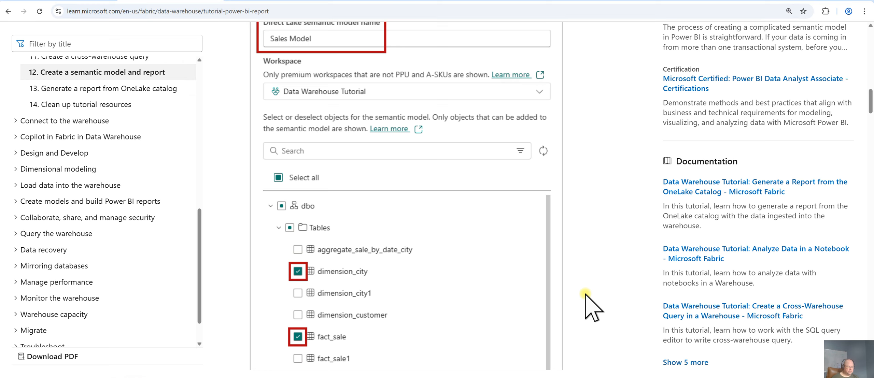
scroll(585, 308, down, 1)
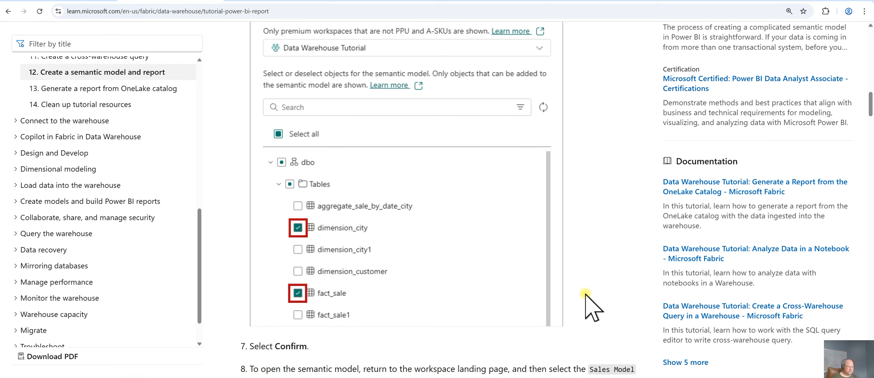
click(77, 1)
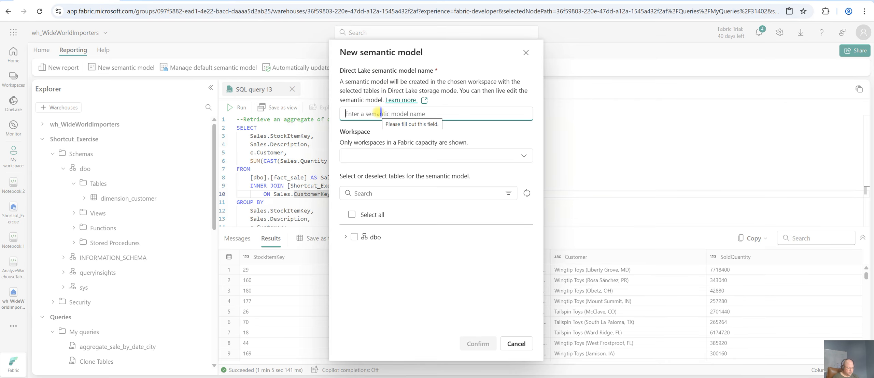
Name the semantic model Sales Model and select the dimension_city and fact_sale tables under dbo
text(Sales Model)
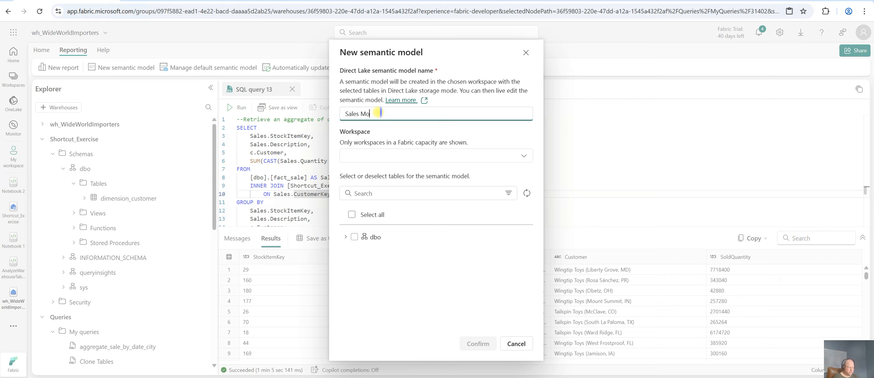
click(345, 237)
click(352, 254)
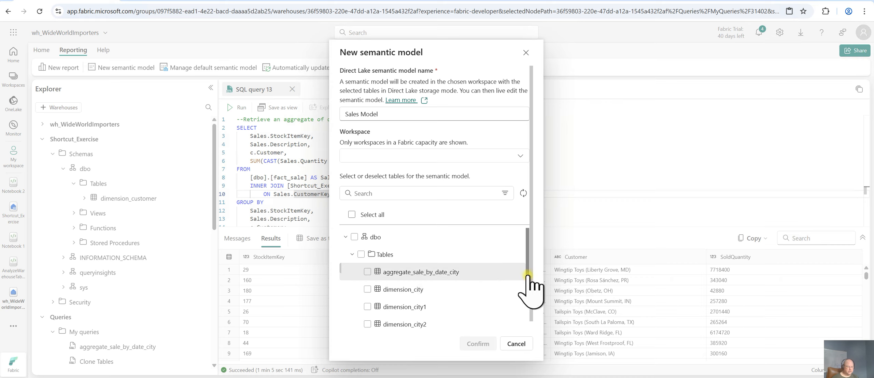
drag(527, 286, 365, 302)
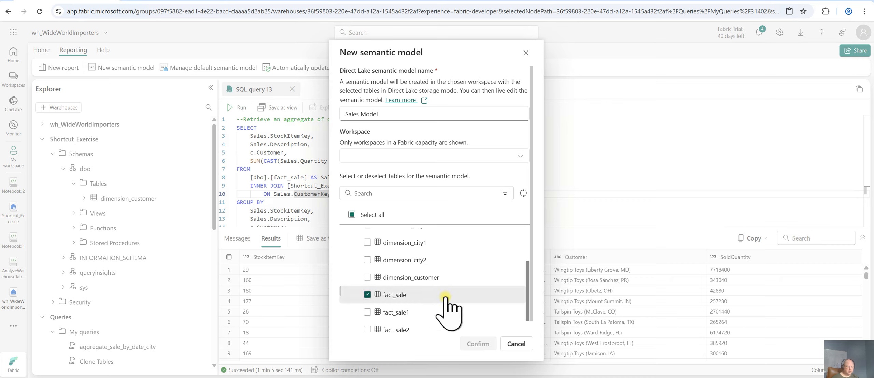
scroll(399, 289, up, 3)
click(367, 289)
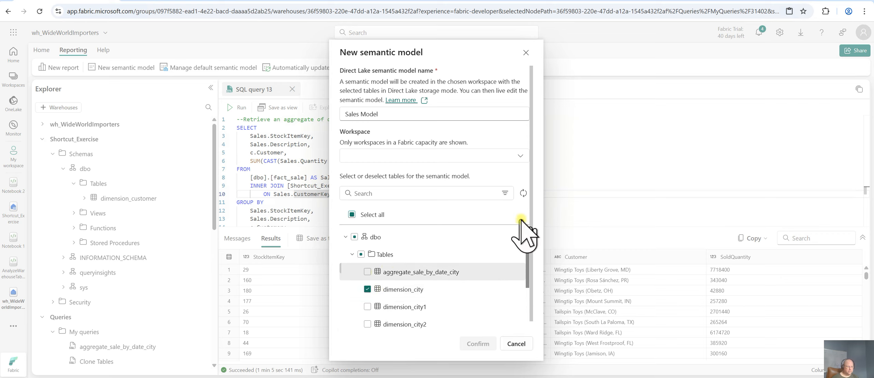
Set the workspace to SA_MOVES_DEV and confirm creating the semantic model
click(504, 157)
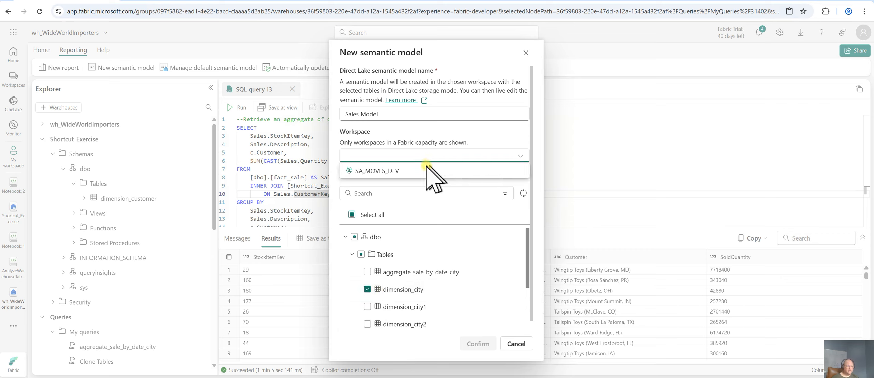
click(447, 169)
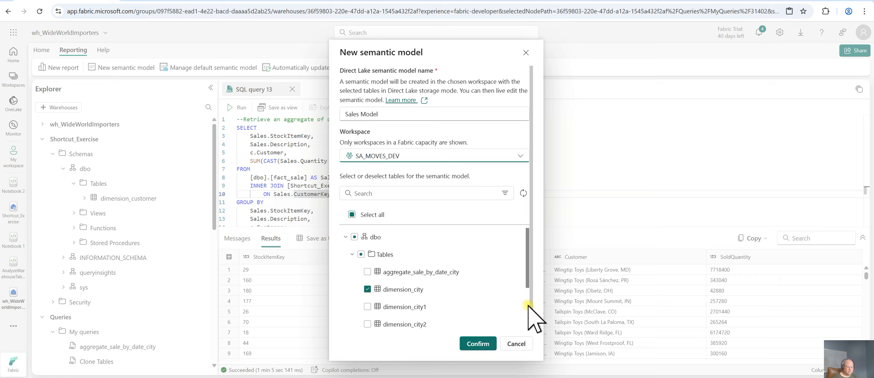
scroll(530, 312, down, 3)
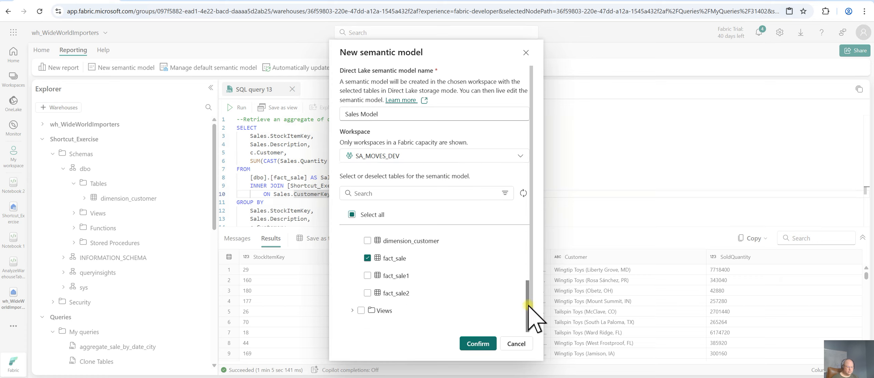
click(477, 342)
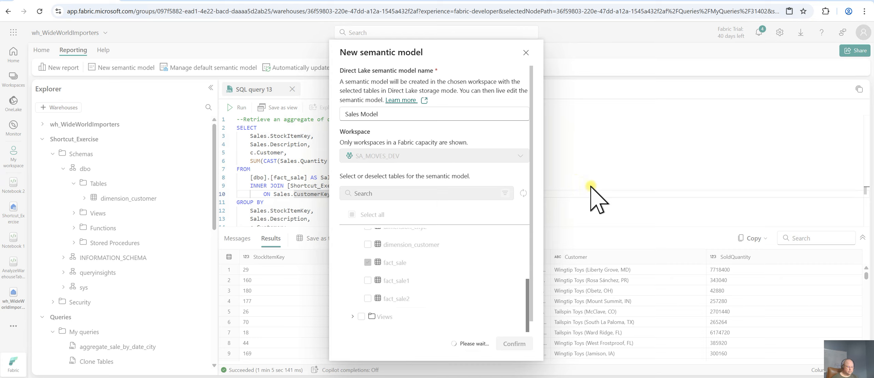
Read the tutorial steps for opening the semantic model and creating relationships
click(162, 0)
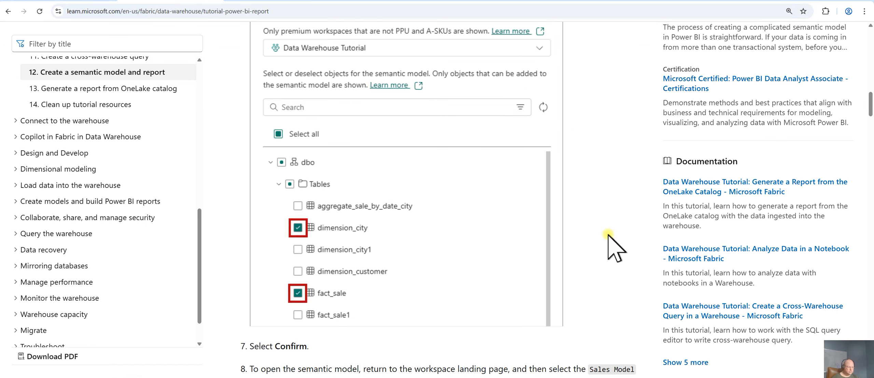
scroll(614, 245, down, 6)
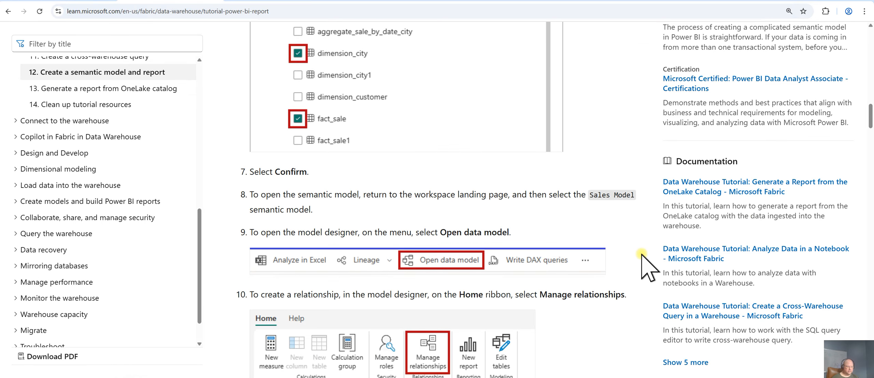
scroll(637, 273, down, 1)
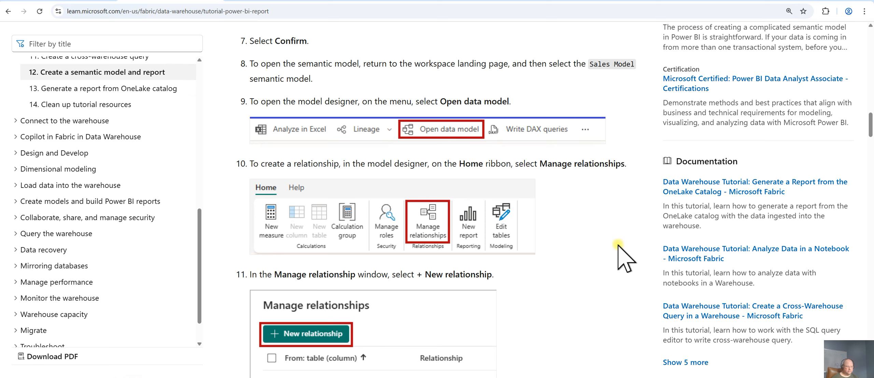
scroll(618, 246, down, 1)
scroll(618, 246, down, 1)
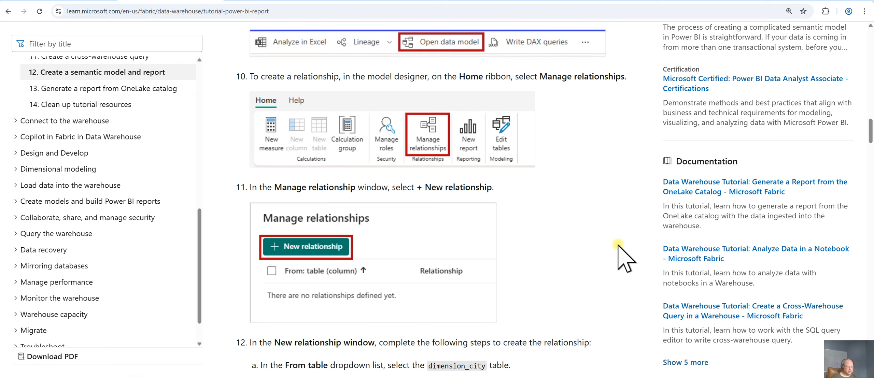
scroll(619, 246, up, 1)
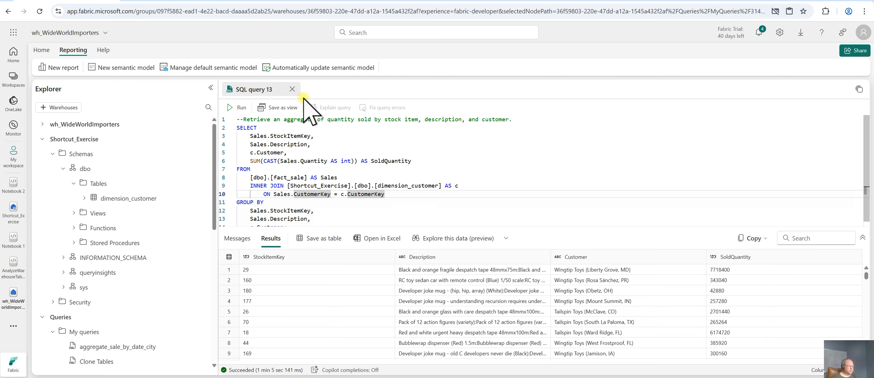
Close the SQL query tab and collapse the Shortcut_Exercise and Queries nodes in the explorer
click(293, 89)
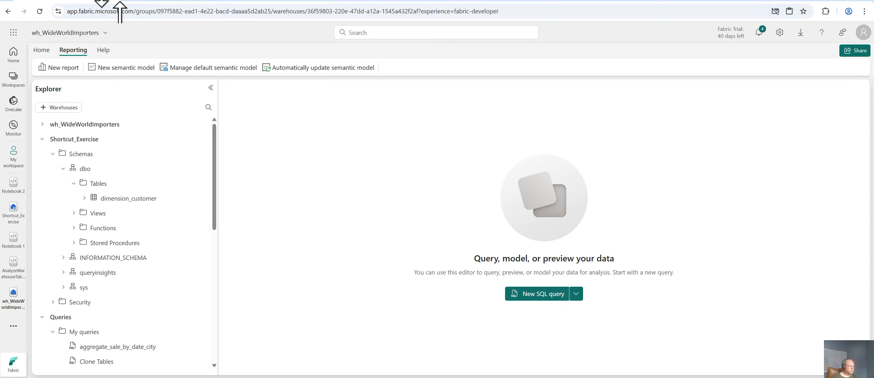
click(154, 2)
scroll(595, 226, up, 4)
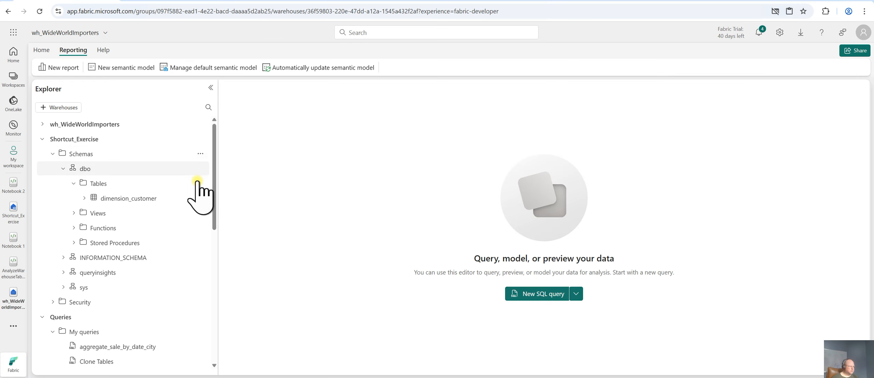
click(42, 145)
click(42, 154)
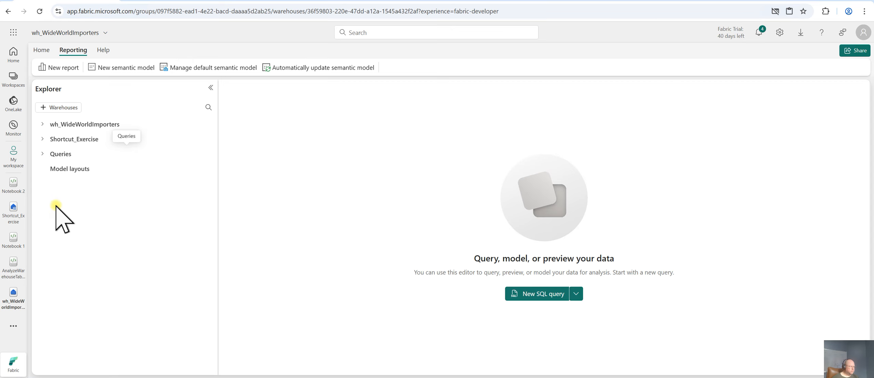
Browse My workspace's items, then open the OneLake catalog to locate the Sales Model
click(13, 160)
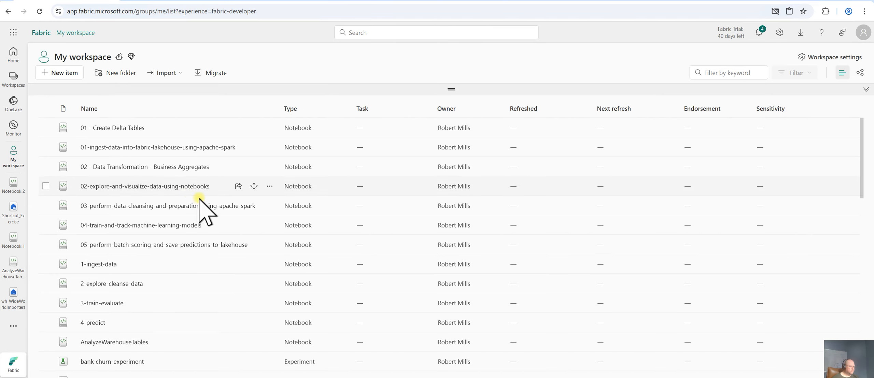
scroll(227, 256, down, 5)
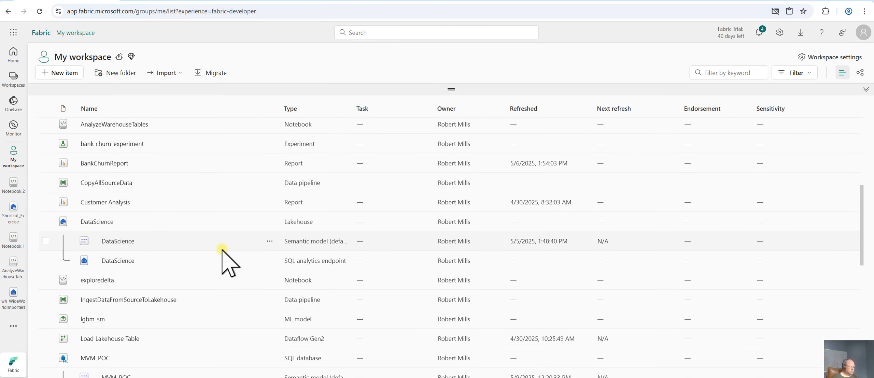
scroll(222, 251, down, 5)
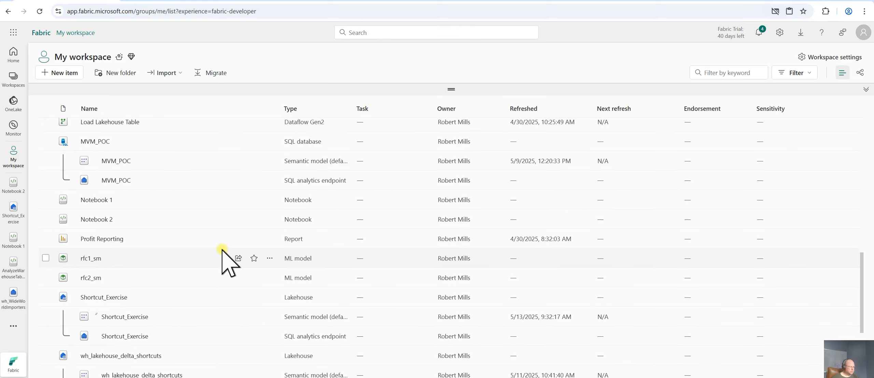
scroll(222, 252, down, 4)
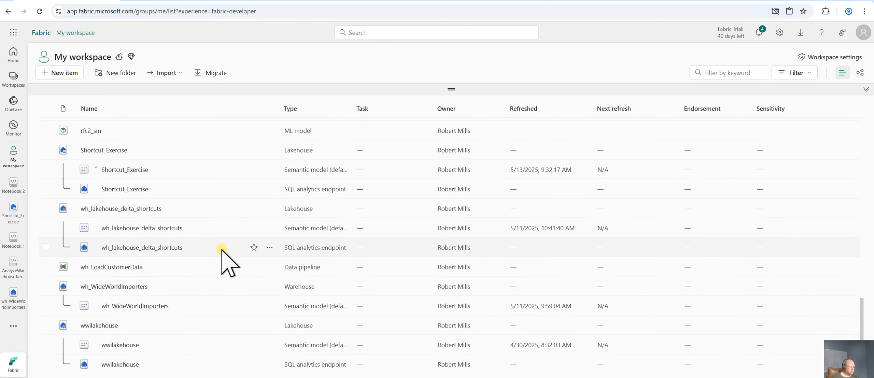
scroll(215, 275, up, 6)
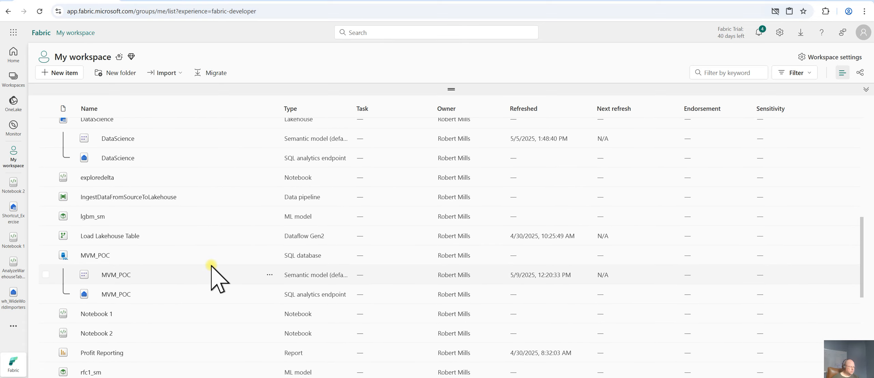
scroll(211, 266, up, 10)
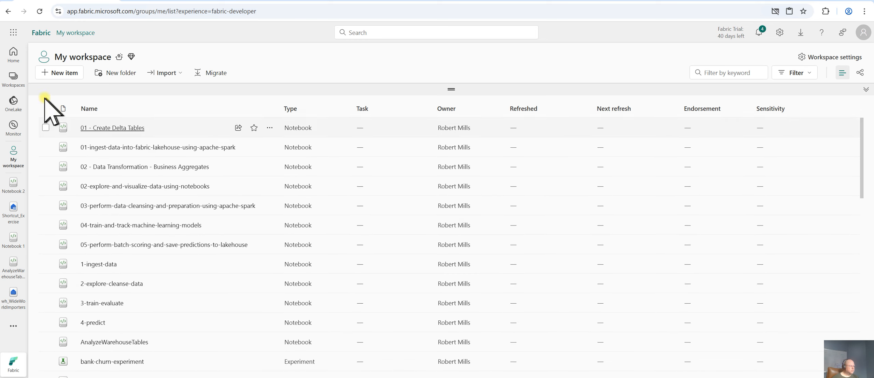
click(13, 102)
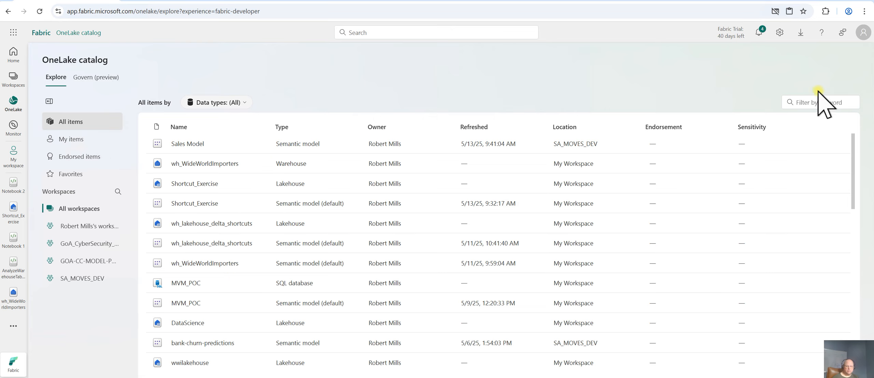
Filter the OneLake catalog for sales model, open the Sales Model semantic model and dismiss the viewing-mode notice
click(824, 102)
text(sales model)
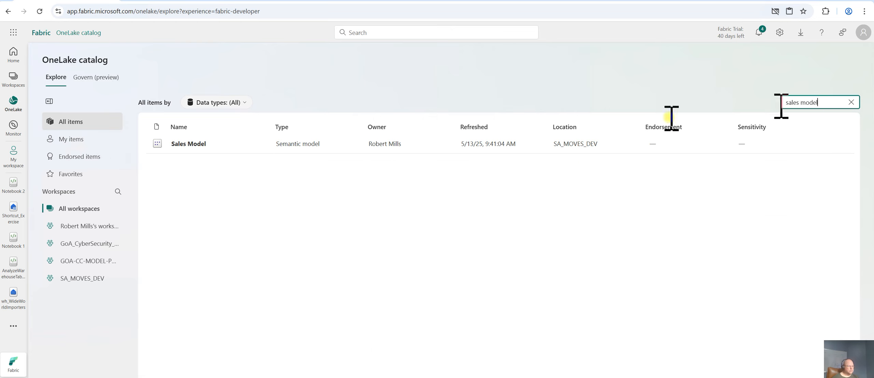
click(191, 145)
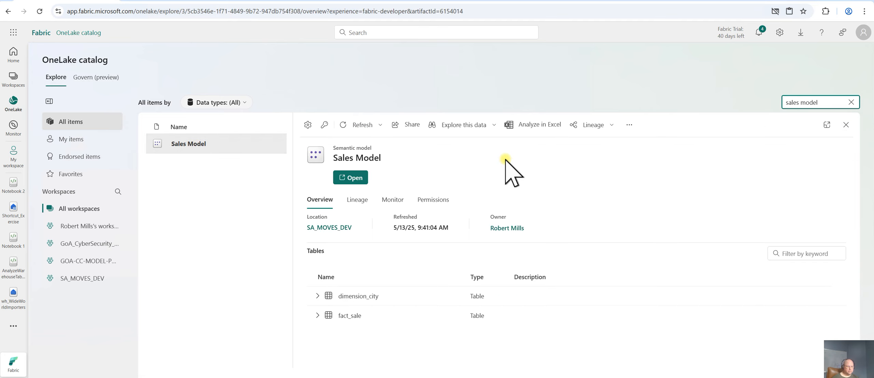
click(351, 178)
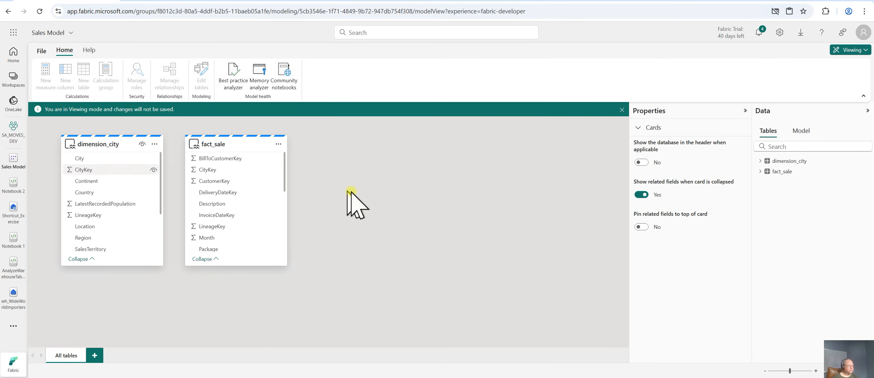
click(622, 110)
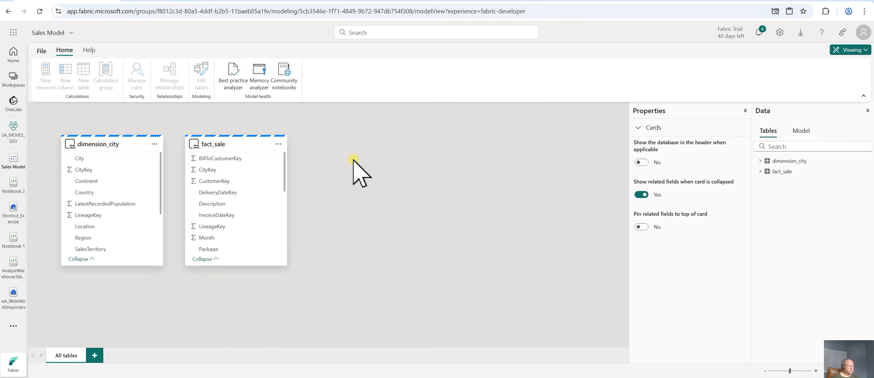
Read the tutorial's instructions for creating a relationship in the model designer
click(182, 1)
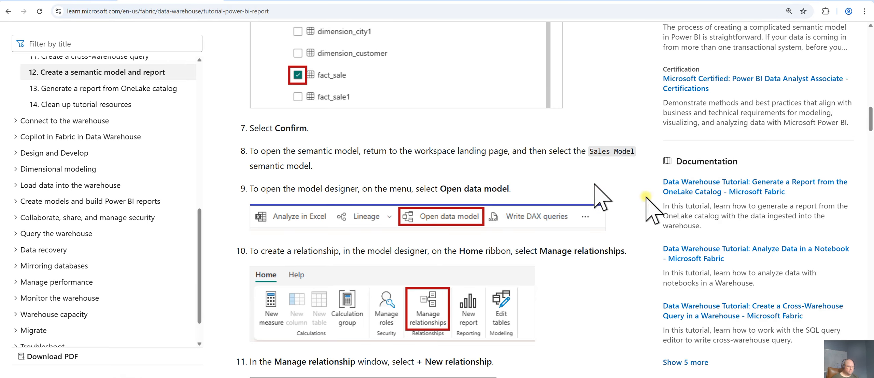
scroll(644, 262, down, 3)
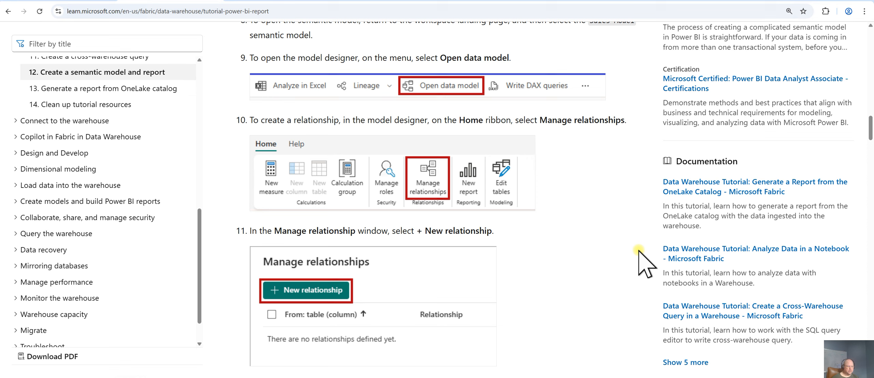
scroll(644, 263, down, 2)
scroll(637, 252, down, 2)
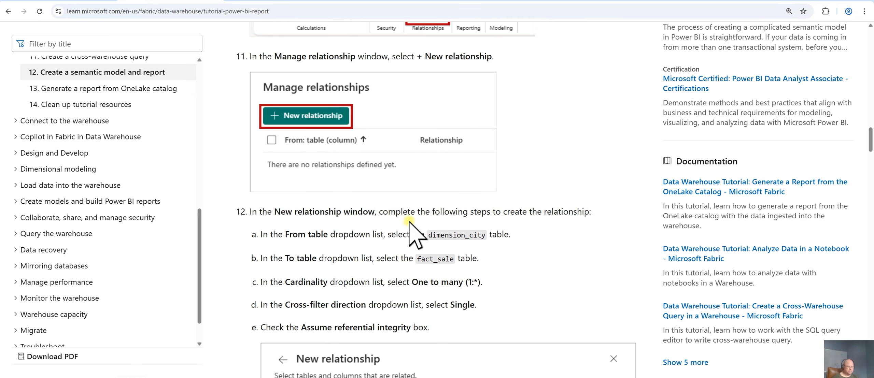
scroll(606, 226, down, 1)
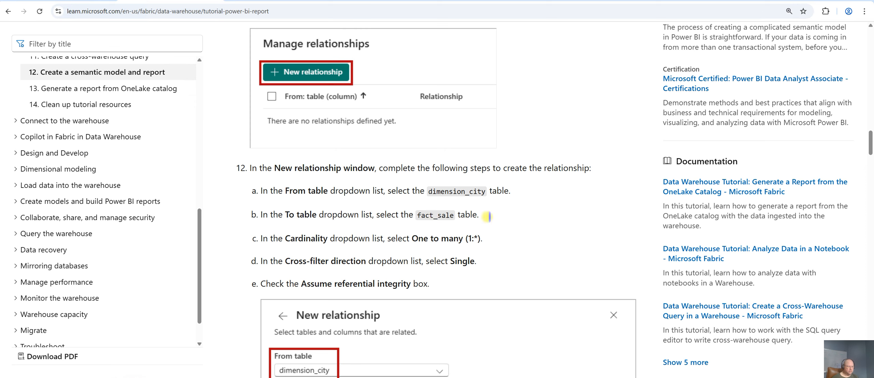
click(82, 1)
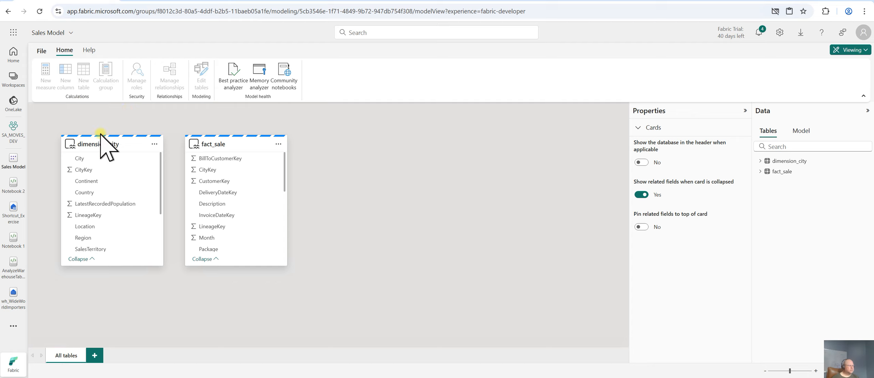
Inspect the semantic model's tables and relationships in the Data pane's Model view
click(130, 146)
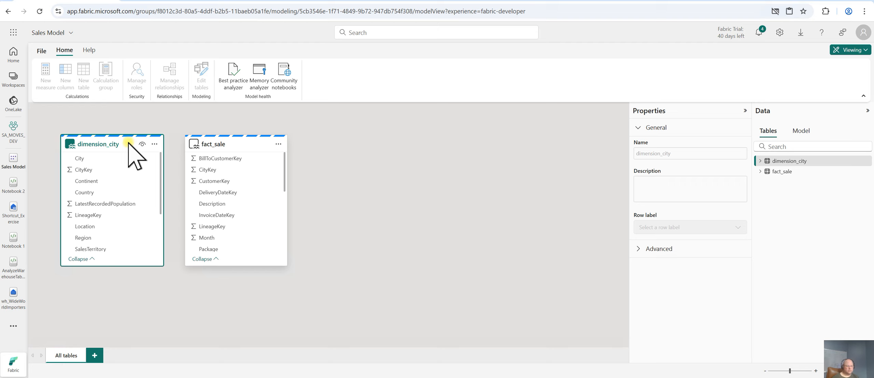
click(800, 131)
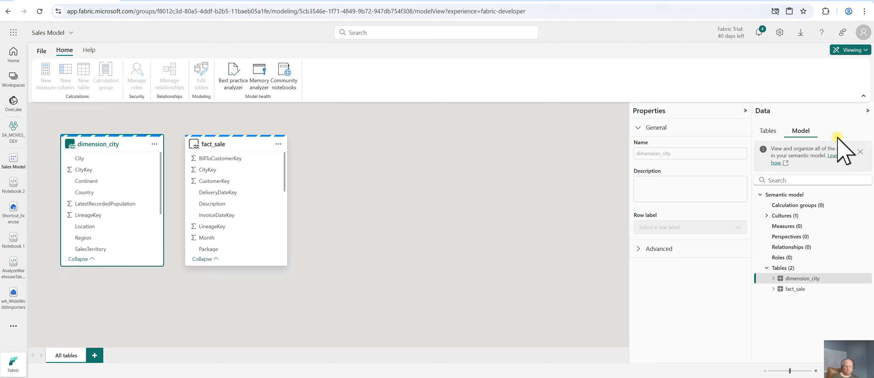
click(806, 247)
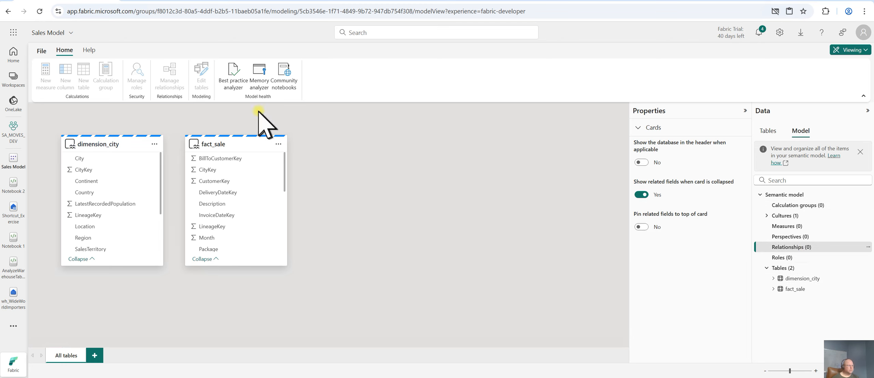
click(41, 51)
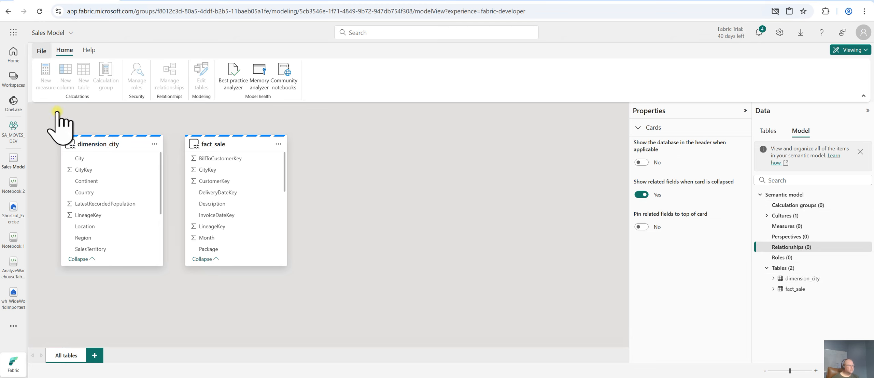
click(175, 116)
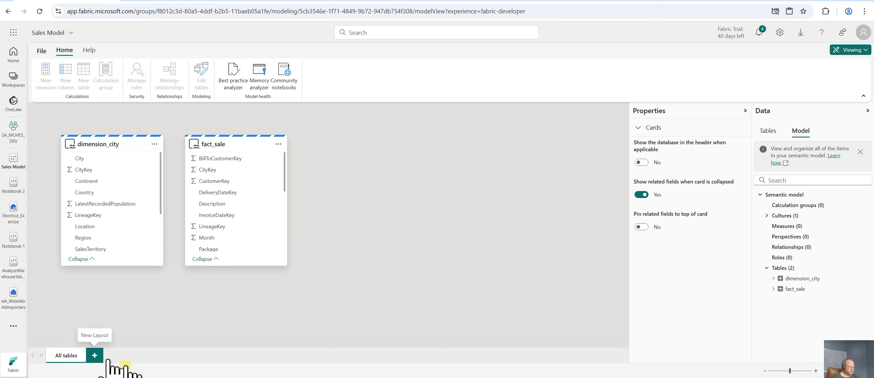
Review the tutorial's Open data model step and view the semantic model's details
click(164, 1)
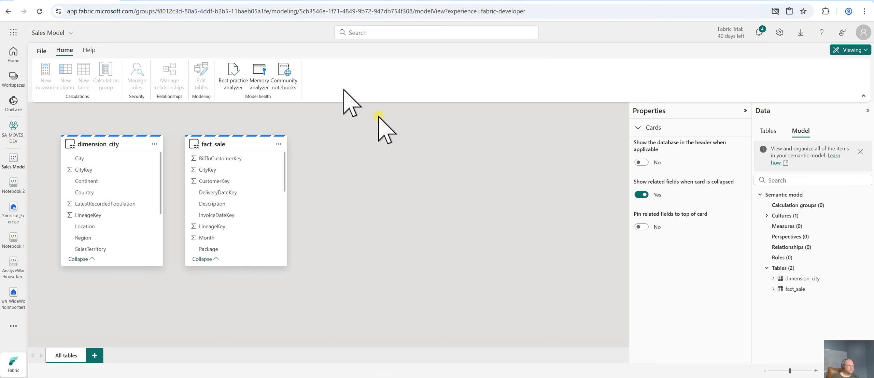
scroll(638, 249, up, 5)
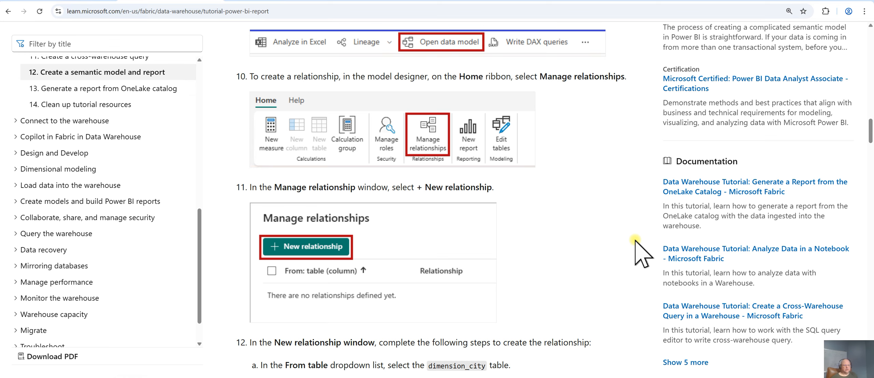
scroll(634, 211, up, 1)
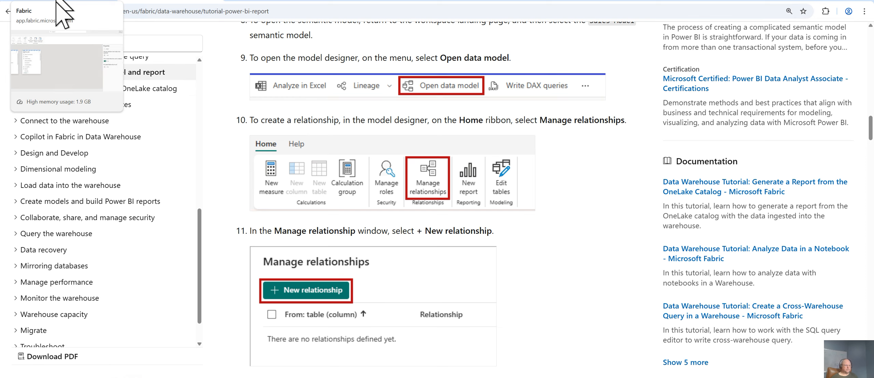
click(57, 1)
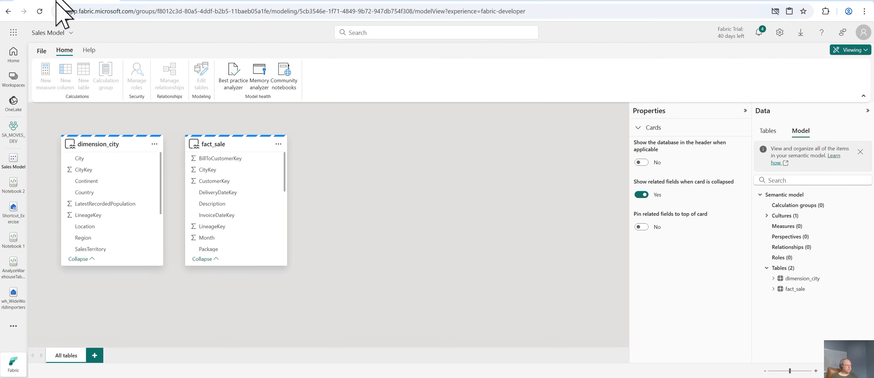
click(71, 32)
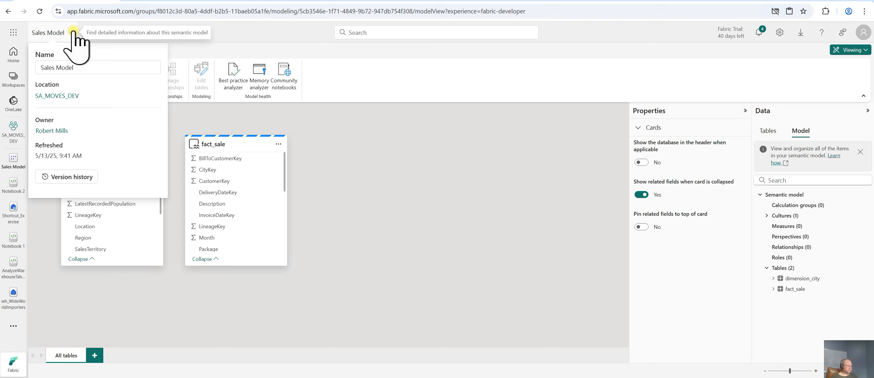
click(73, 32)
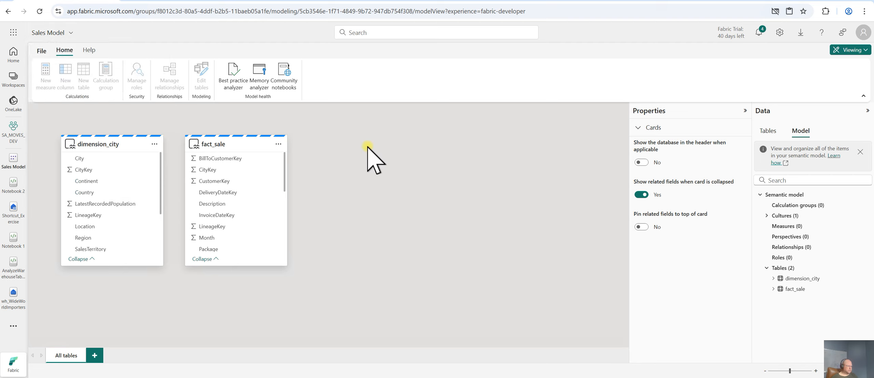
Select the dimension_city and fact_sale tables and look for Manage relationships across the File, Home and Help ribbon tabs
click(107, 143)
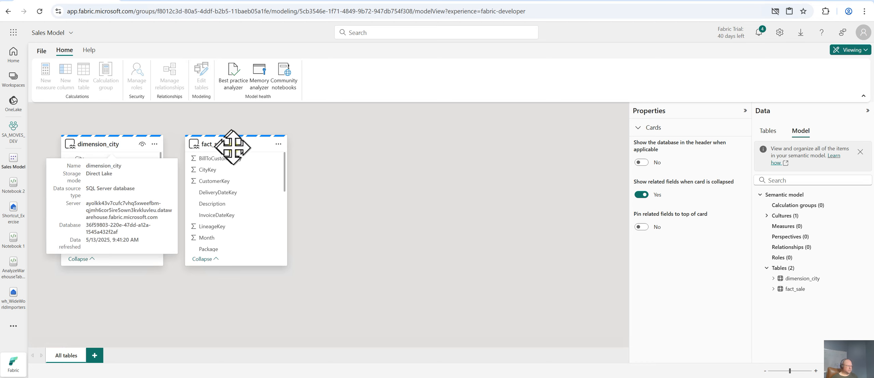
click(238, 149)
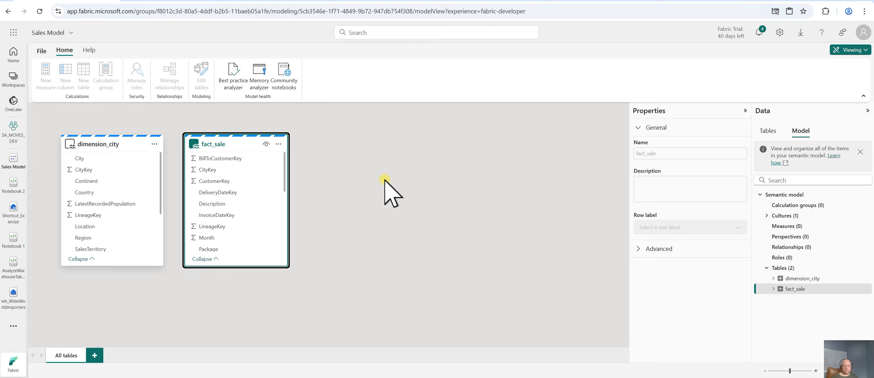
click(171, 74)
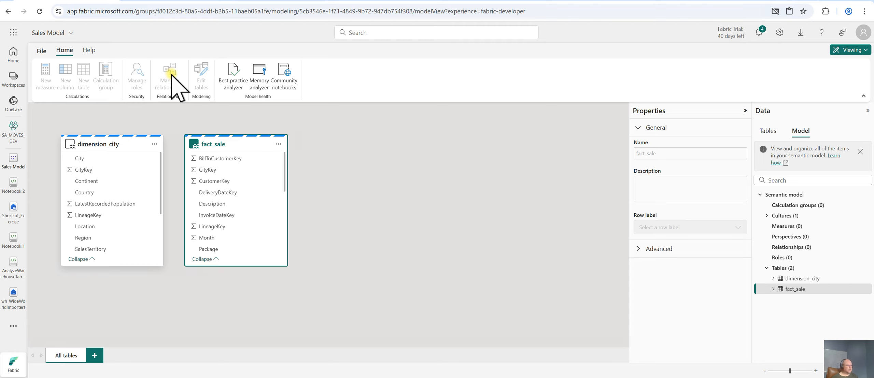
click(41, 51)
click(163, 116)
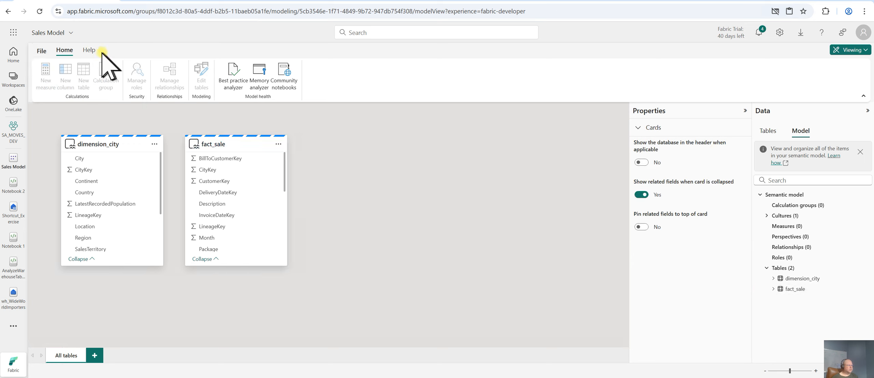
click(89, 50)
click(65, 50)
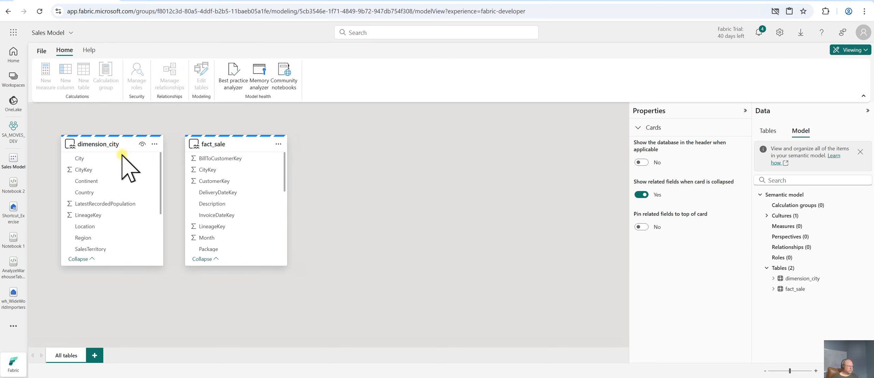
Read the tutorial's New relationship settings for tables, cardinality and cross-filter direction
click(171, 1)
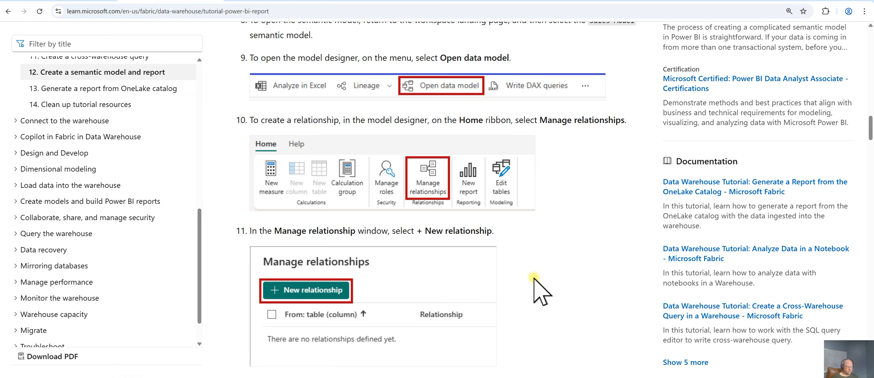
scroll(533, 277, down, 4)
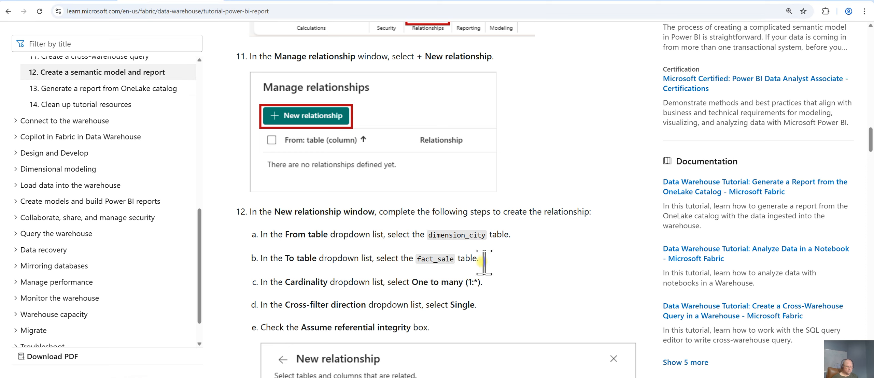
scroll(516, 271, down, 1)
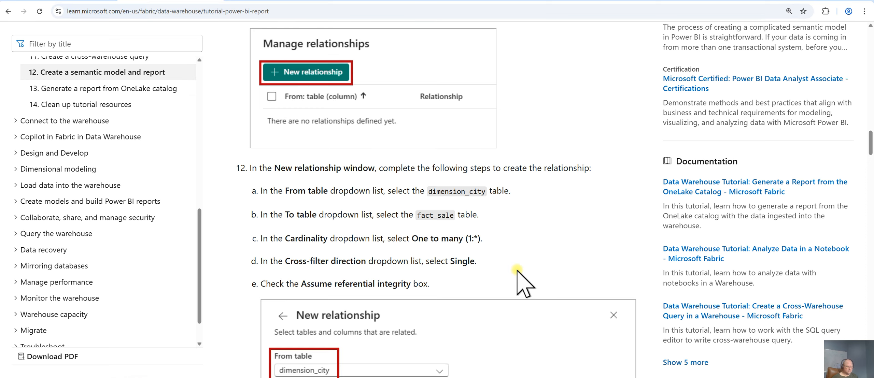
scroll(522, 281, down, 5)
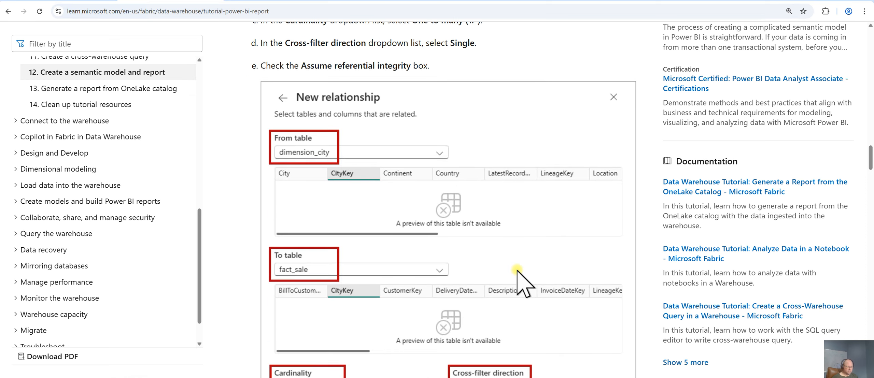
scroll(516, 270, down, 2)
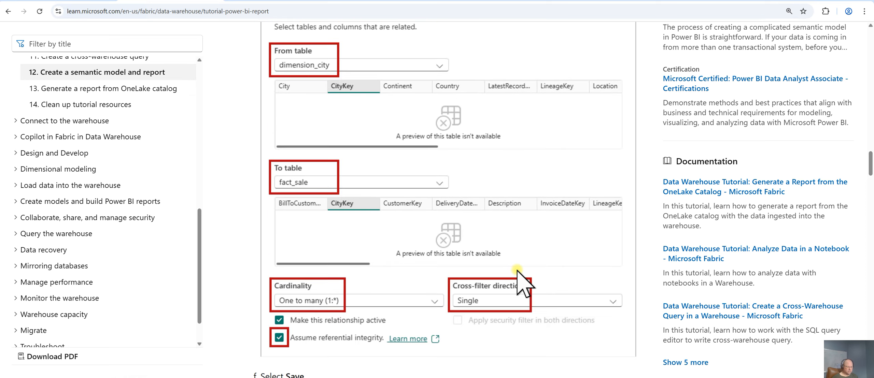
click(97, 4)
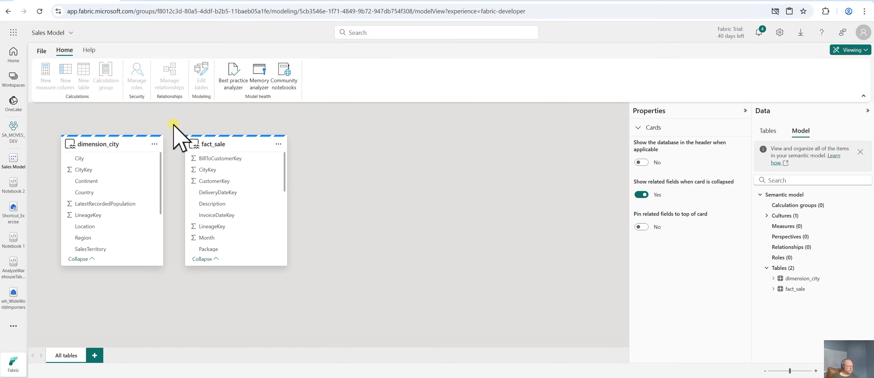
click(172, 1)
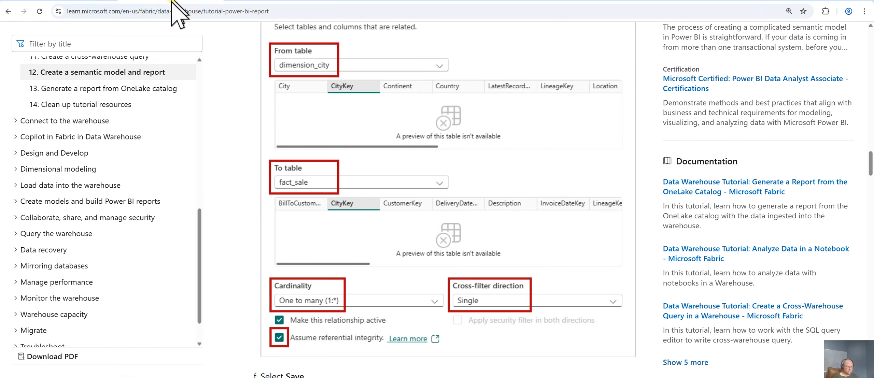
Try to relate dimension_city's CityKey to fact_sale's CityKey directly on the diagram
click(86, 1)
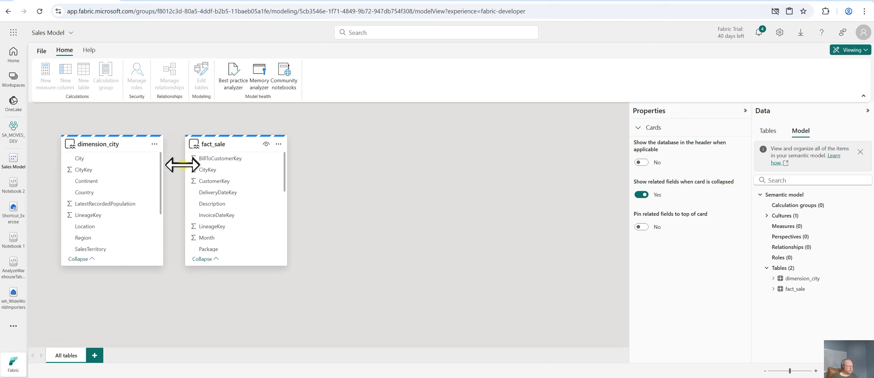
drag(112, 169, 228, 174)
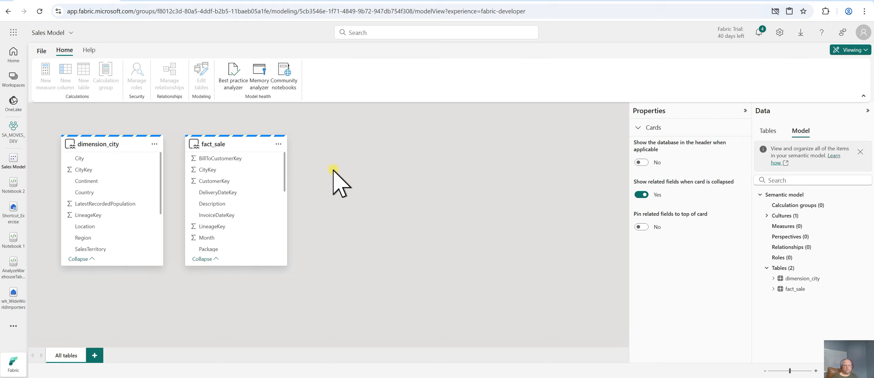
Switch the semantic model from Viewing to Editing mode and dismiss the storage-format notice
click(865, 51)
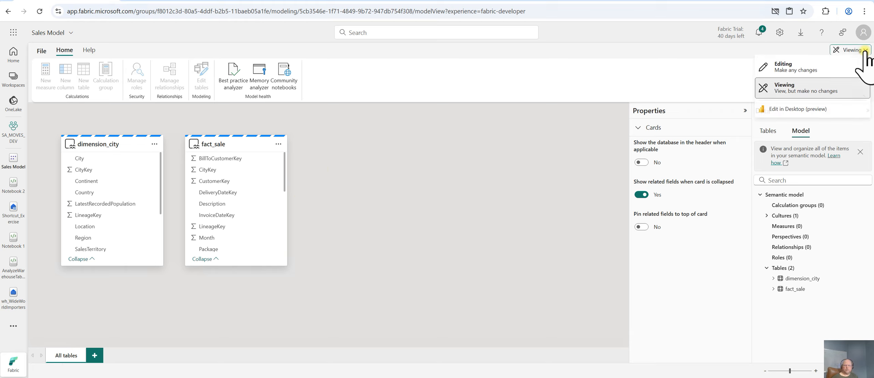
click(814, 69)
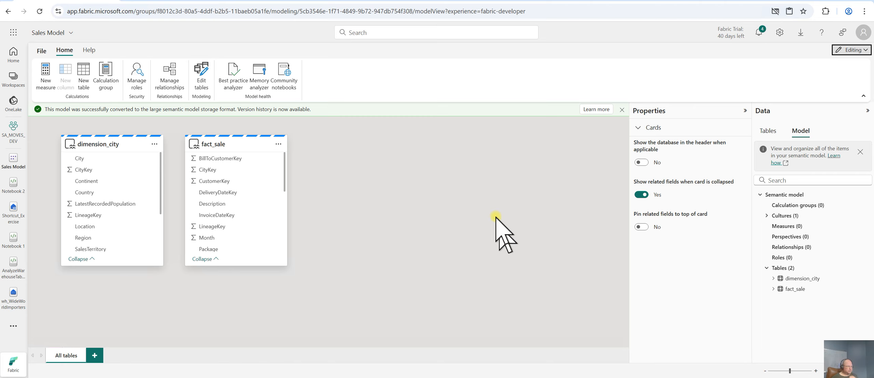
click(621, 110)
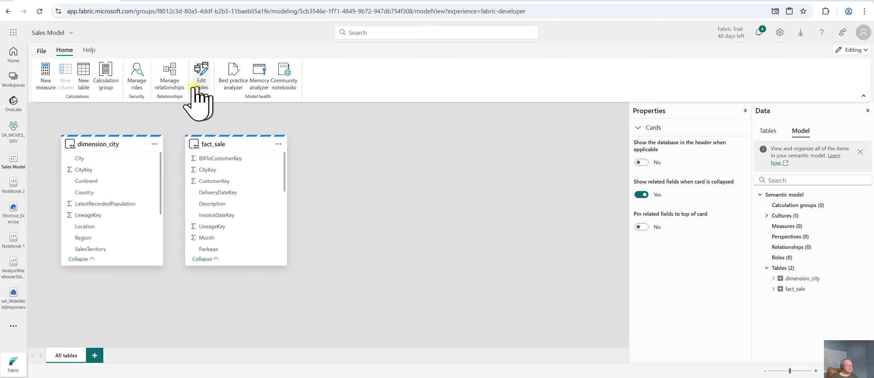
Create a new relationship from dimension_city to fact_sale on CityKey, one to many, single cross-filter, with referential integrity assumed, and save it
click(169, 82)
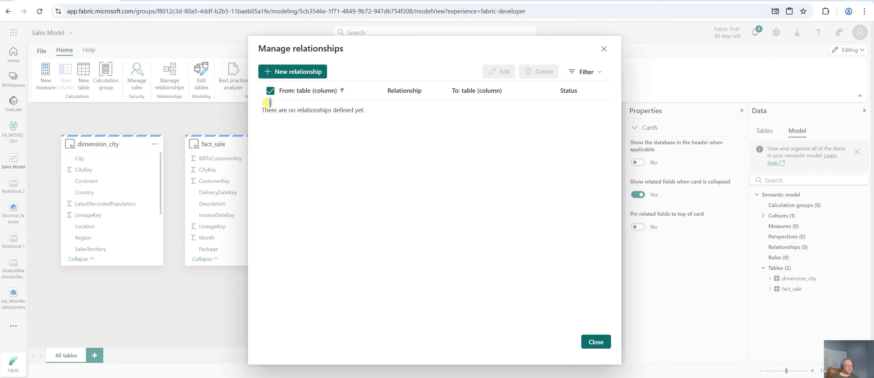
click(270, 91)
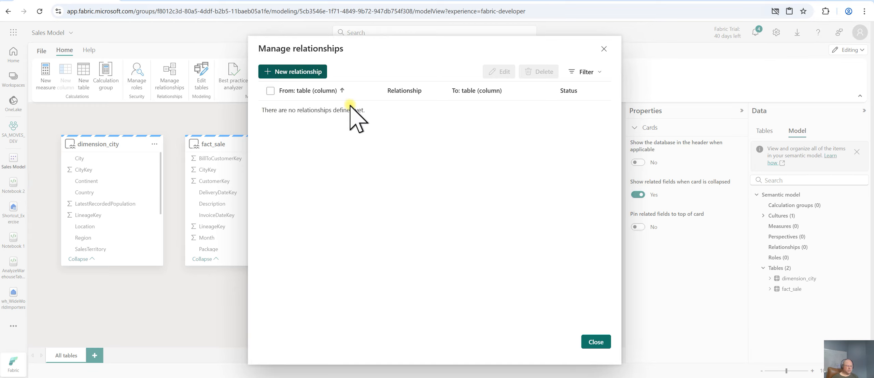
click(429, 97)
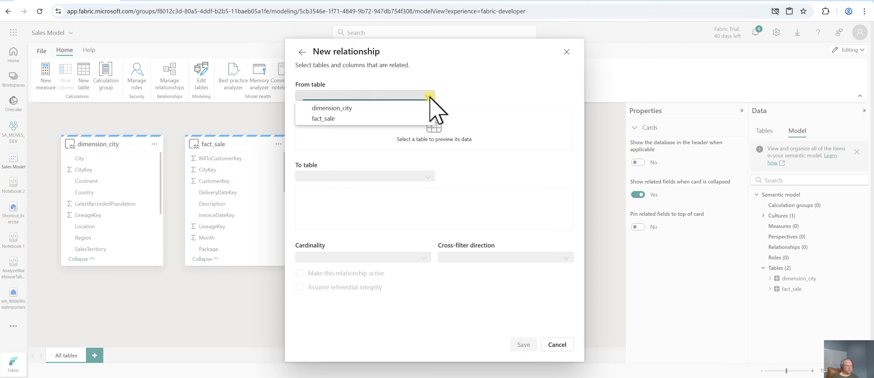
click(369, 109)
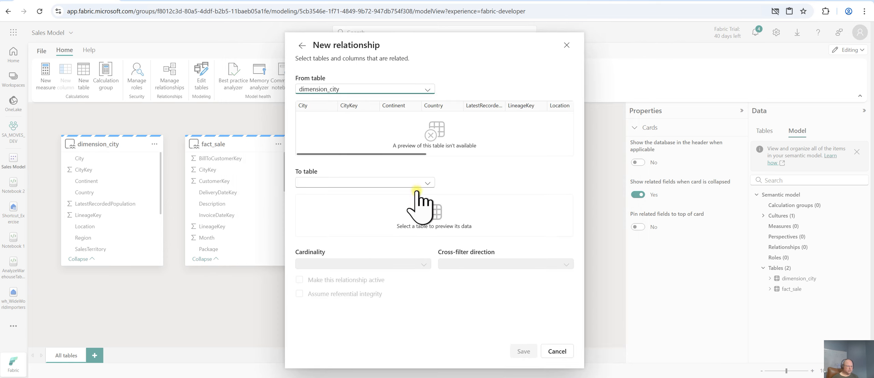
click(380, 186)
click(355, 195)
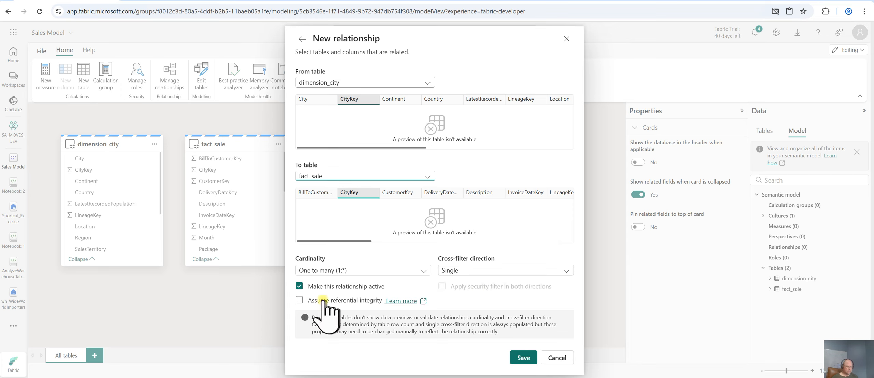
click(299, 300)
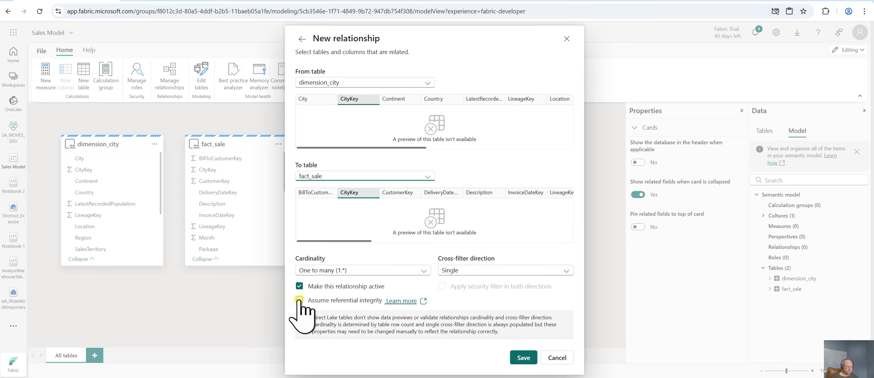
click(523, 358)
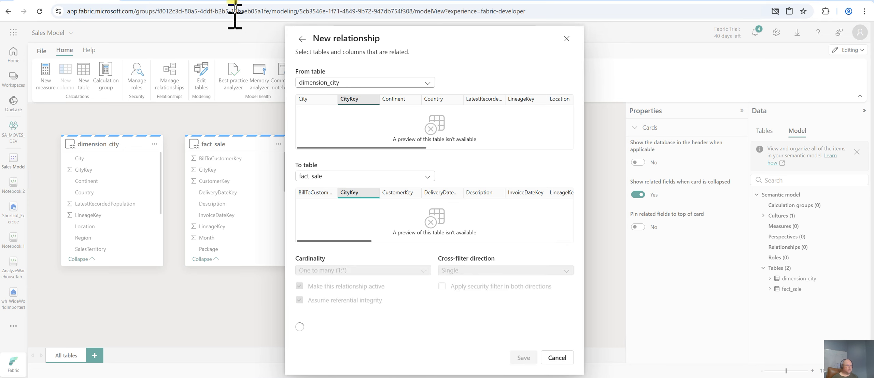
Return to the tutorial page and scroll down to the Create a Power BI report section
click(179, 1)
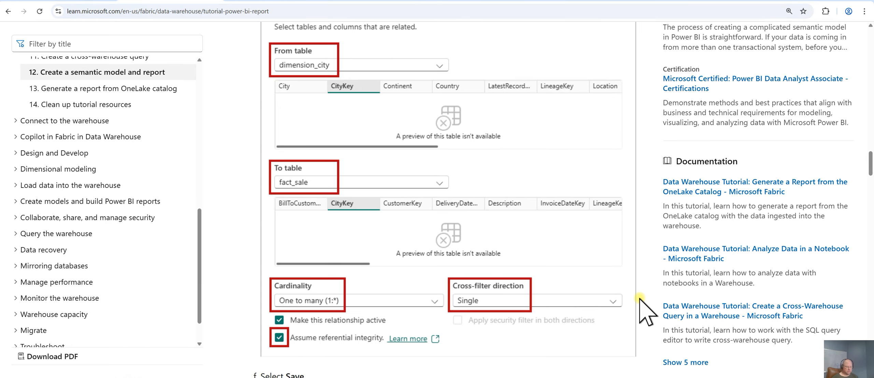
scroll(642, 309, down, 5)
scroll(638, 297, down, 4)
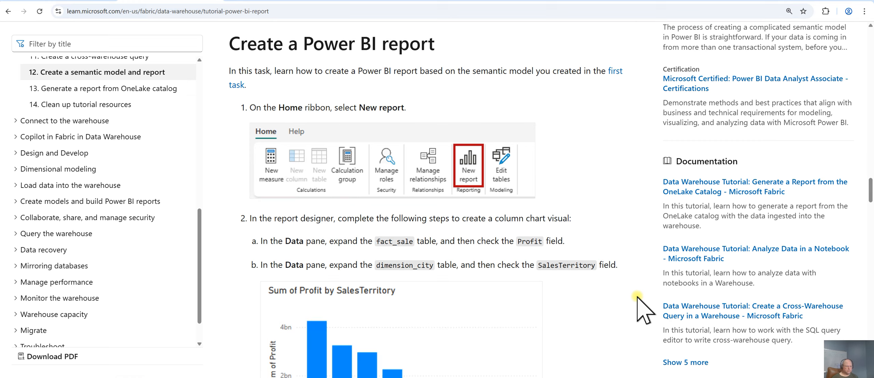